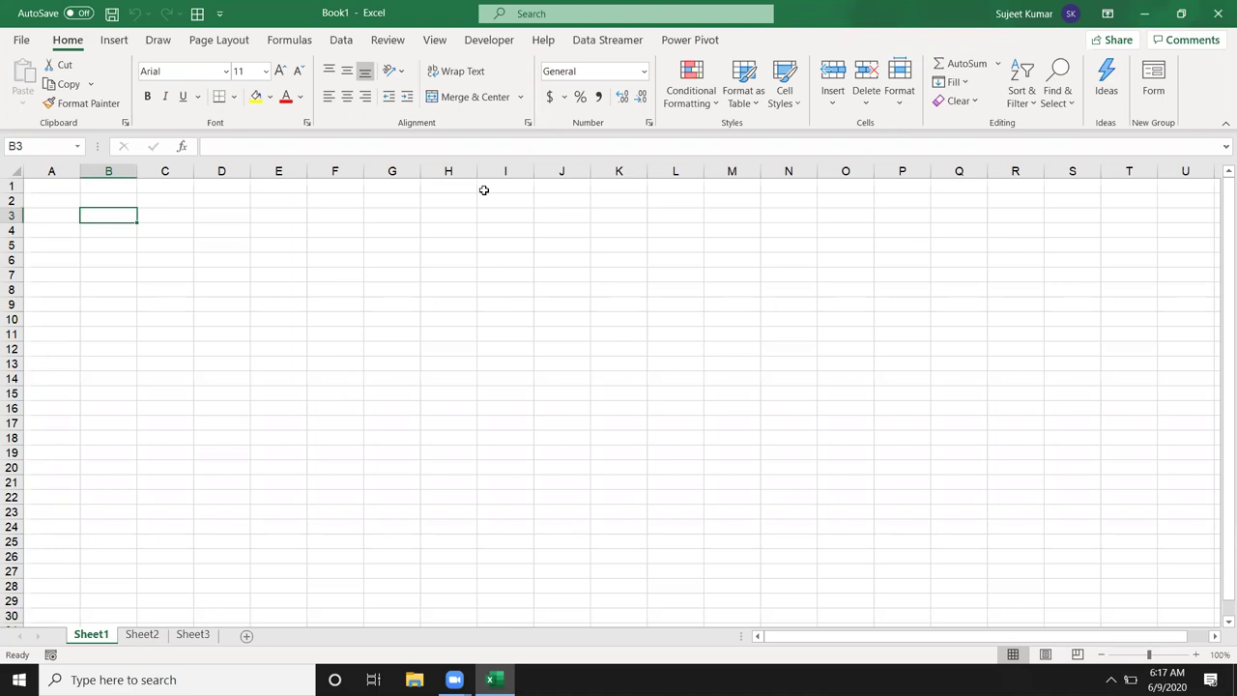
Step: Enter 20 in B4 and 10 in C4
key("Down")
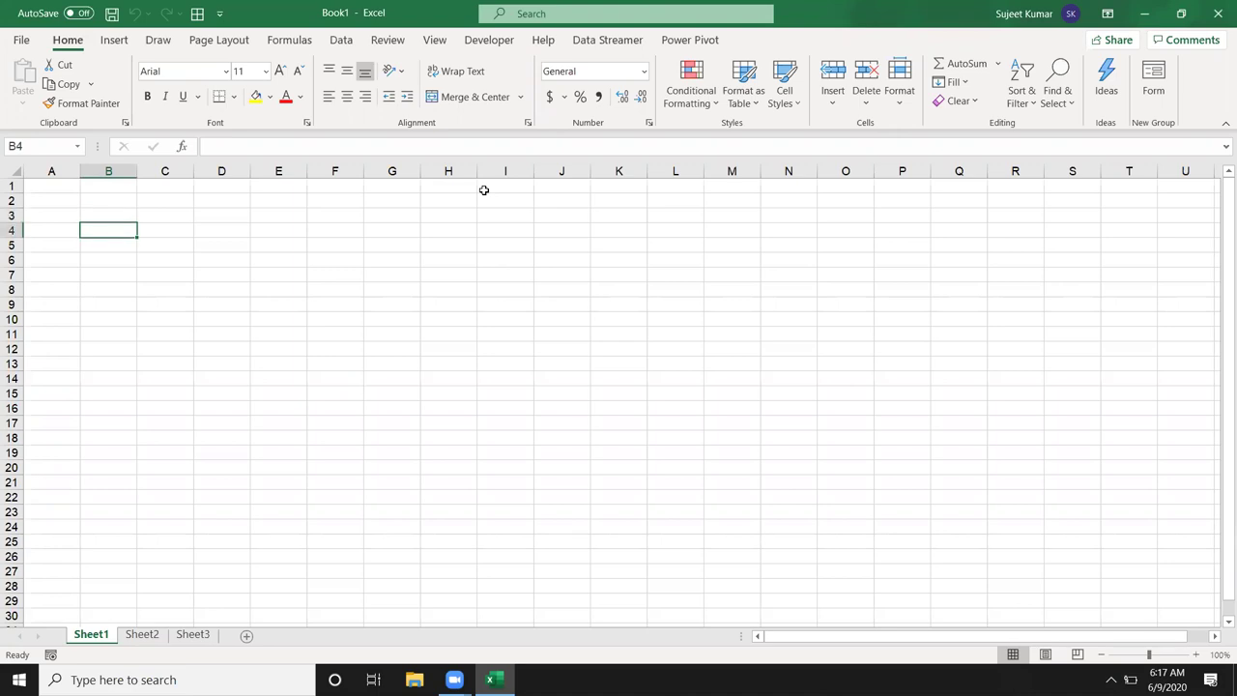
type("20")
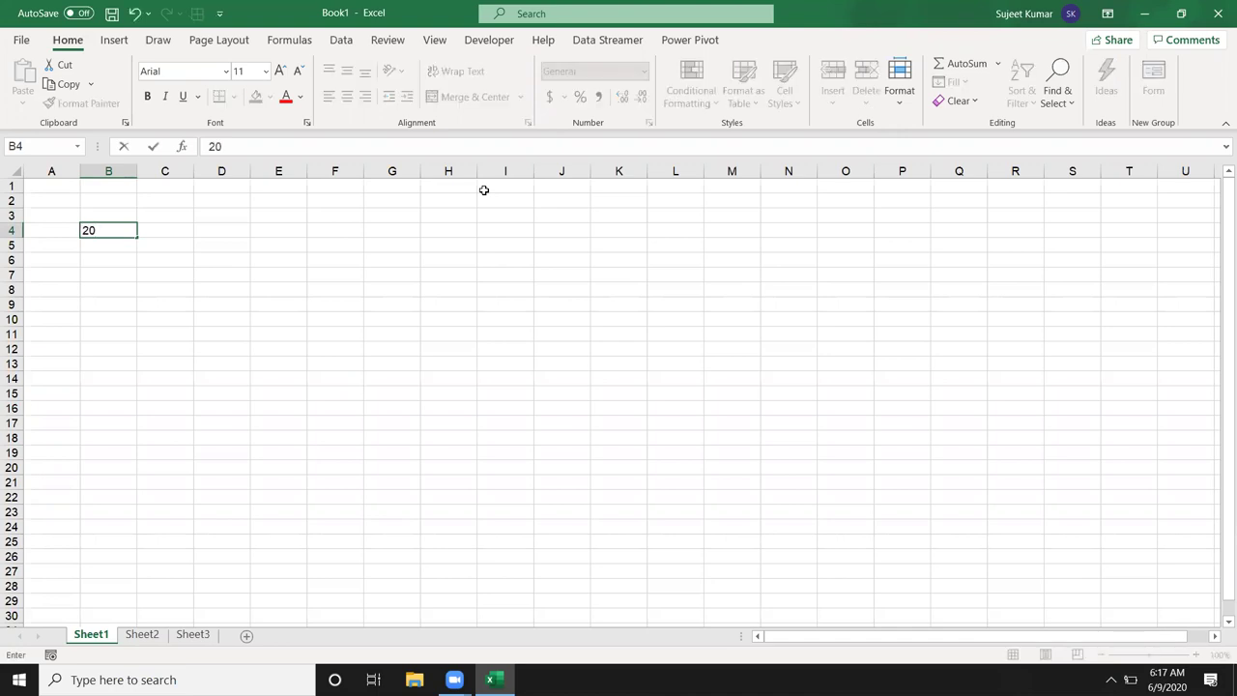
key("Return")
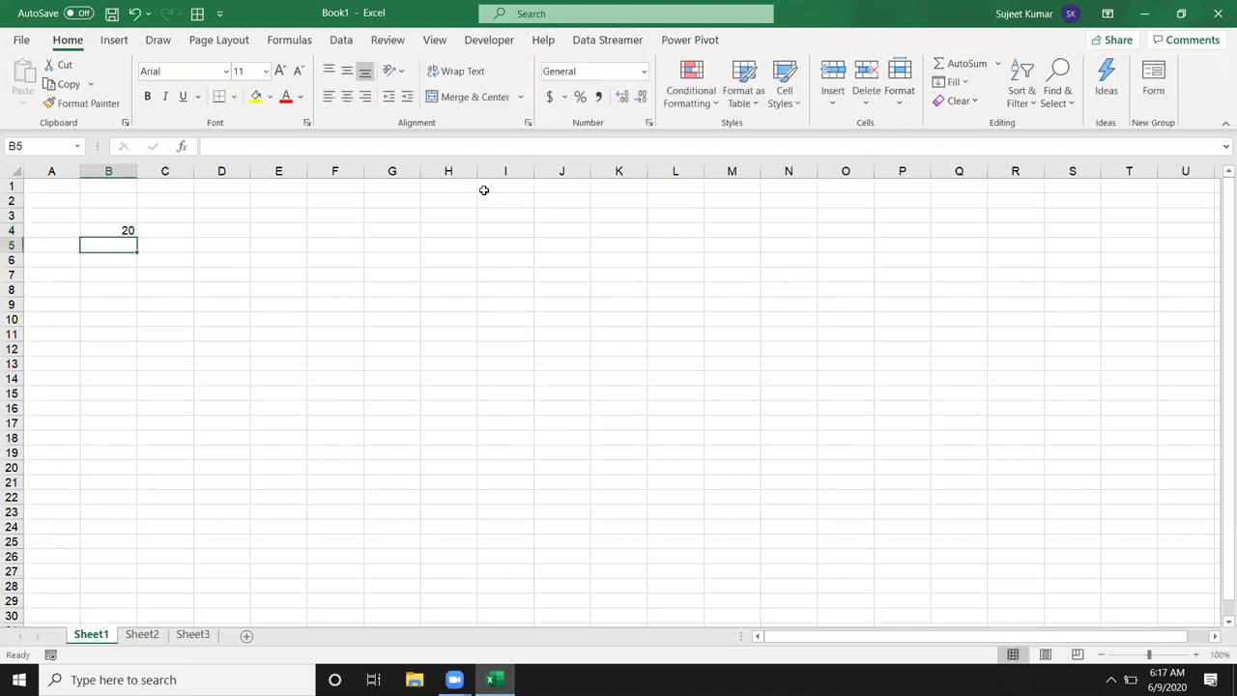
key("Right")
key("Up")
key("End")
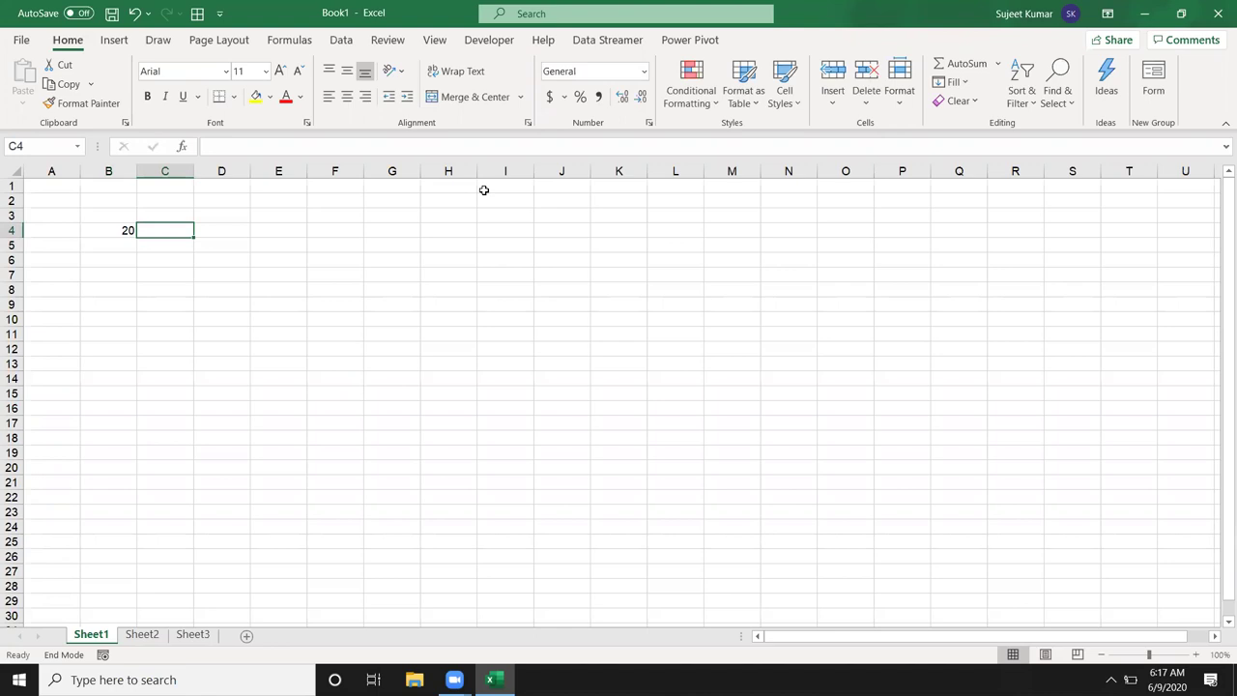
type("10")
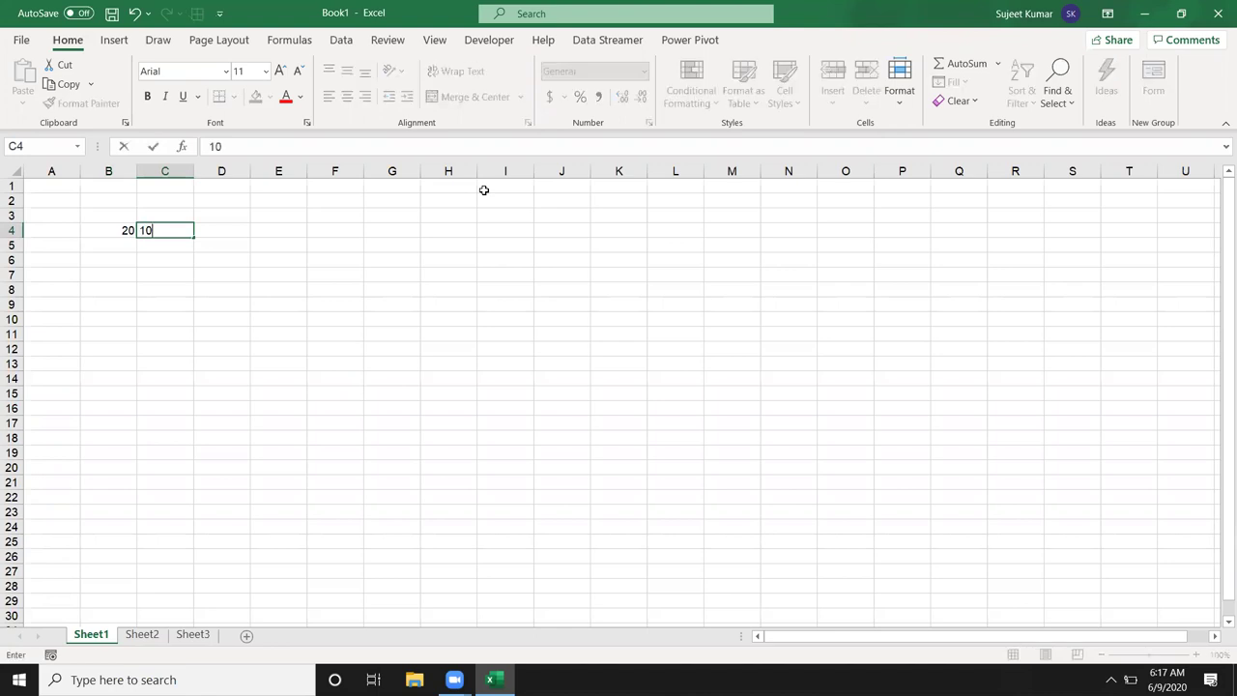
key("Tab")
Step: Add the two values in D4 with the formula =B4+C4, showing 30
type("=")
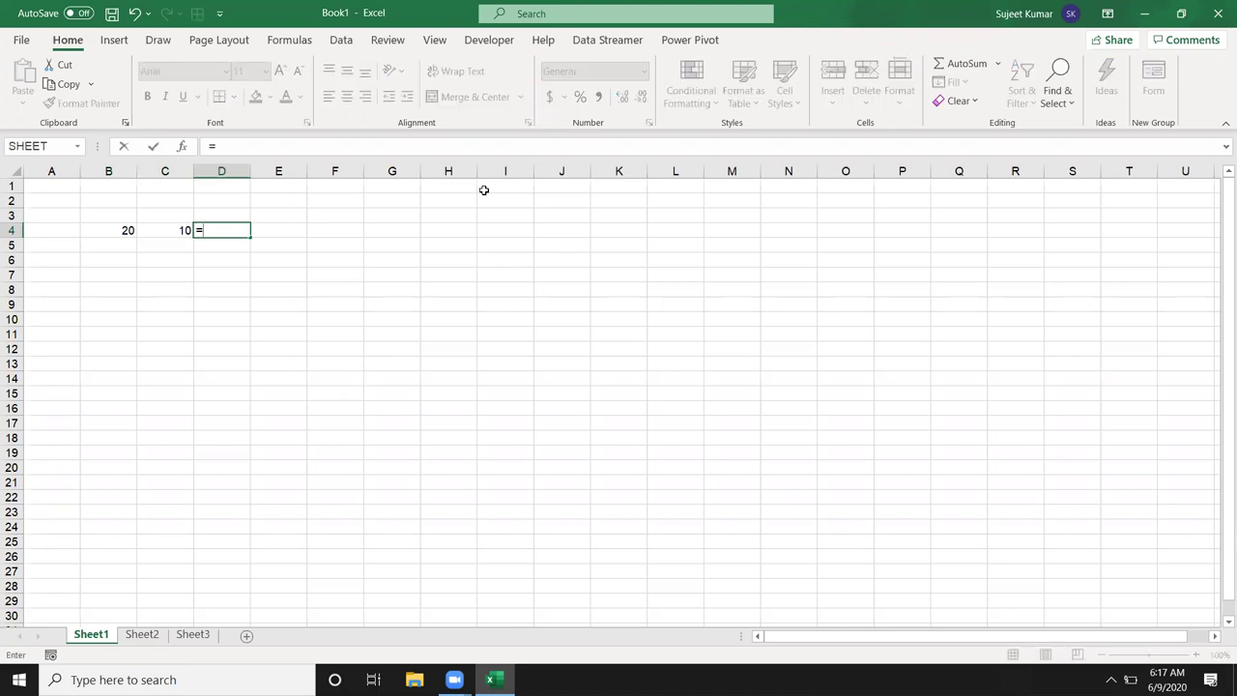
key("Left")
key("Left")
type("+")
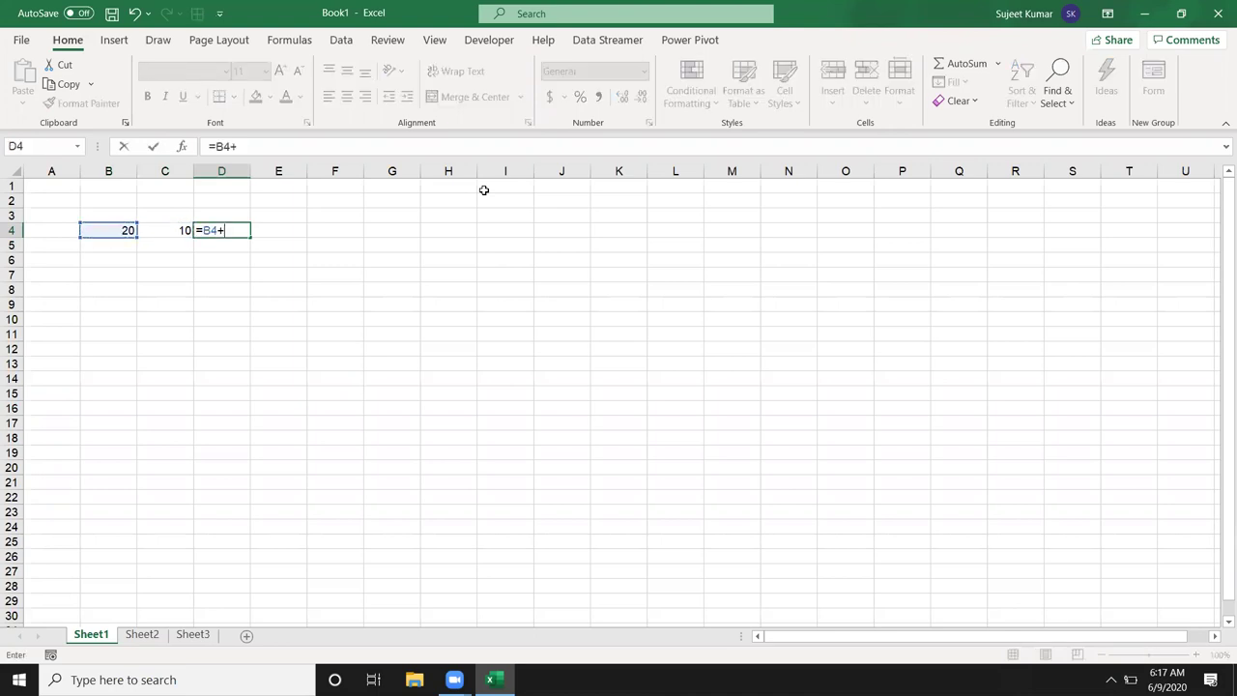
key("Left")
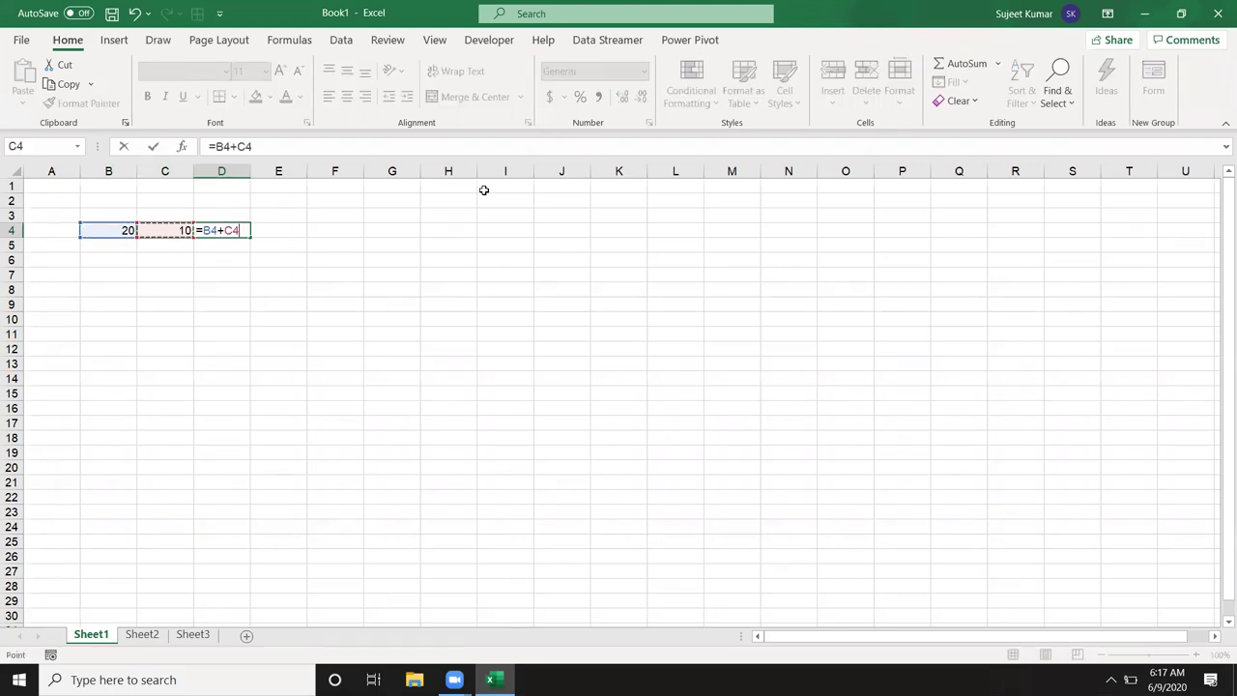
key("Return")
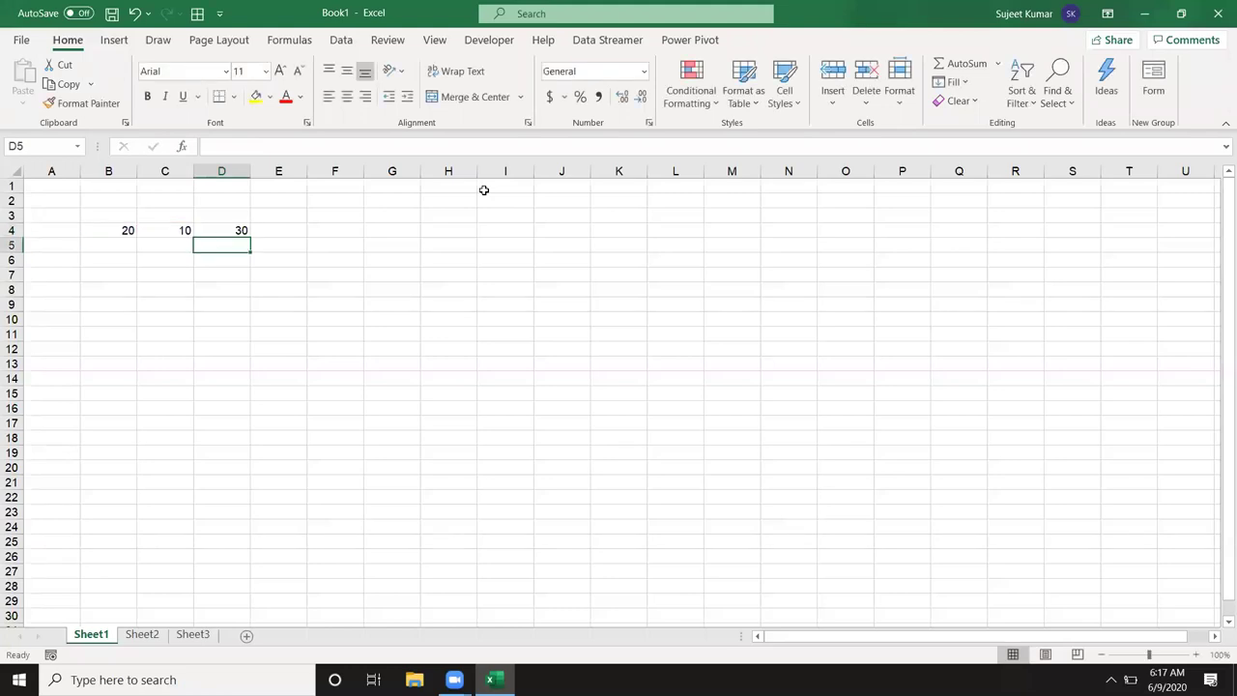
type("=su")
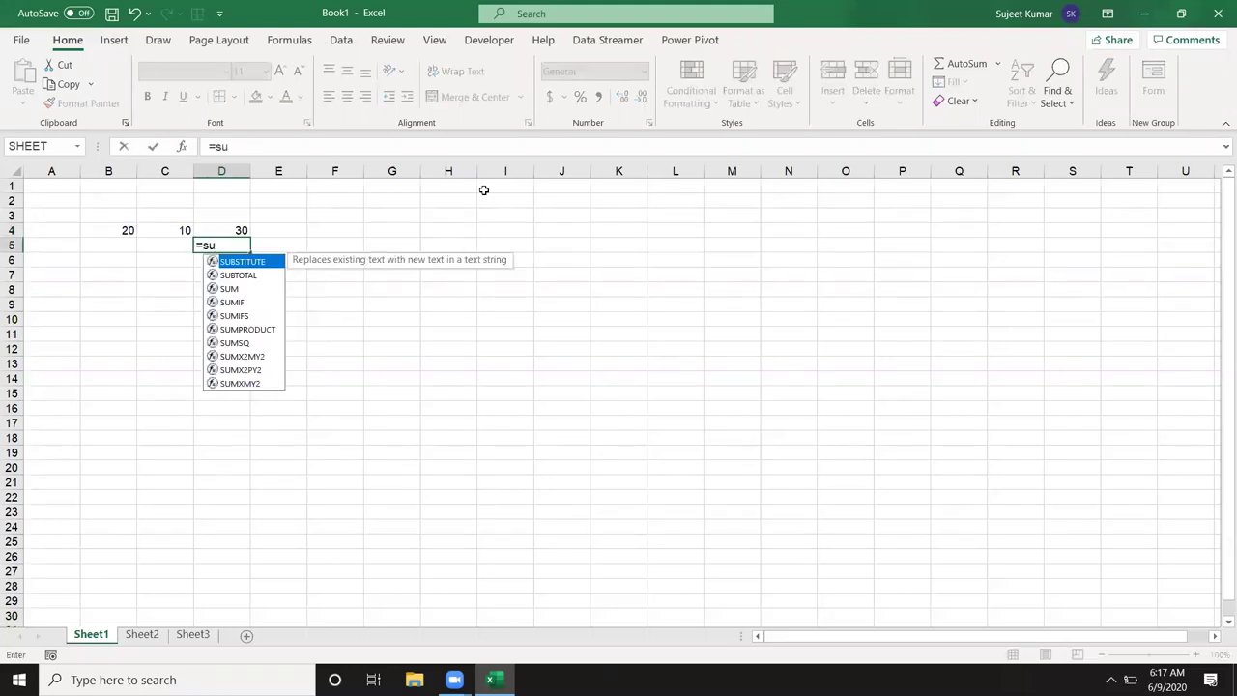
type("m")
Step: Complete =SUM(B4:C4) in D5 so it also shows 30
key("Tab")
key("Left")
key("Up")
key("shift+Left")
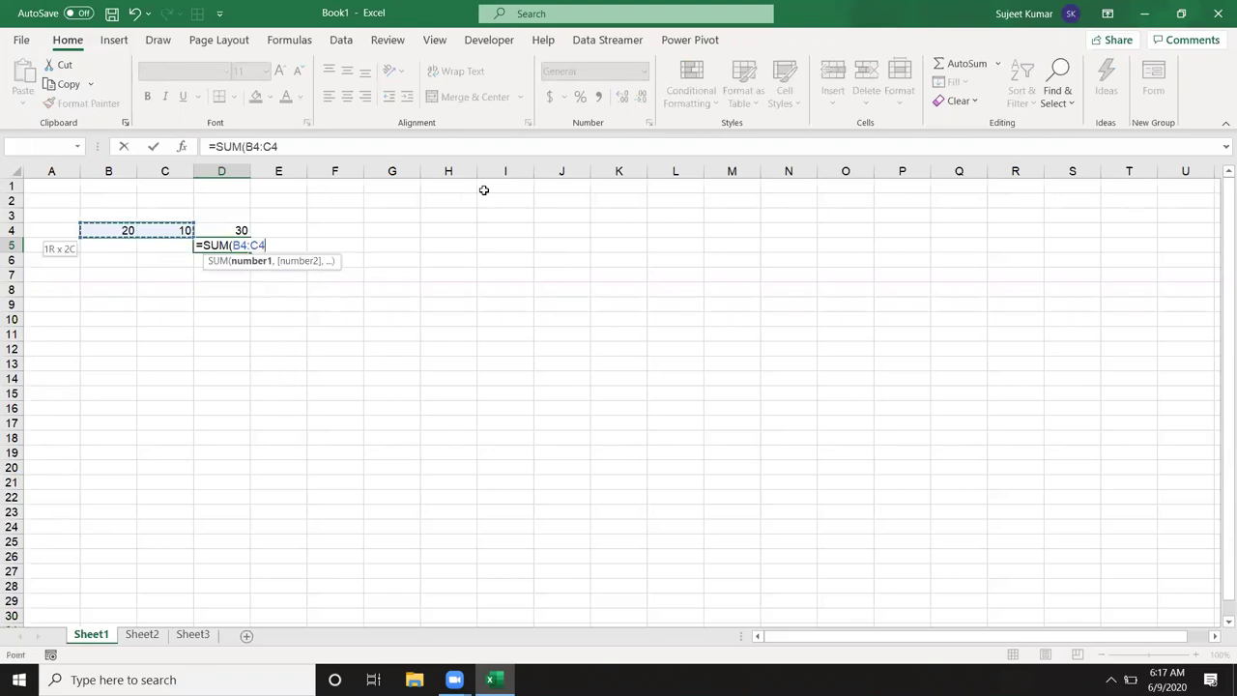
key("Return")
Step: Review the D4 and D5 formulas in edit mode without changing them
key("Up")
key("Up")
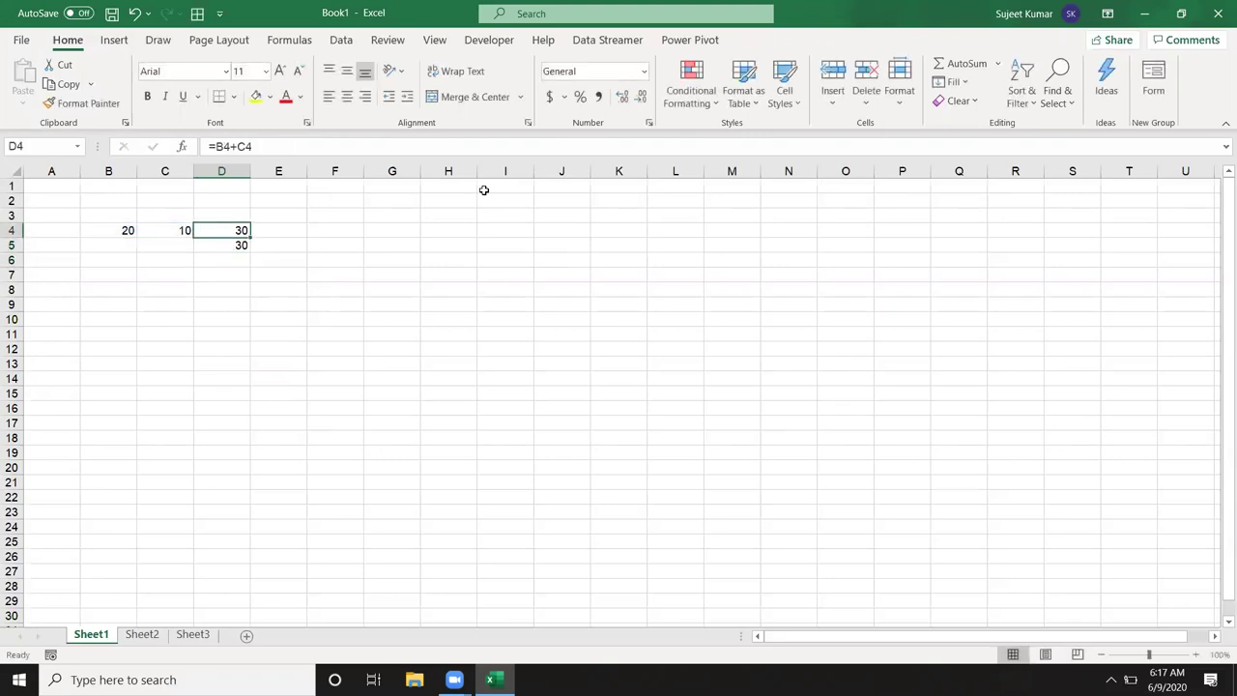
key("XF86AudioLowerVolume")
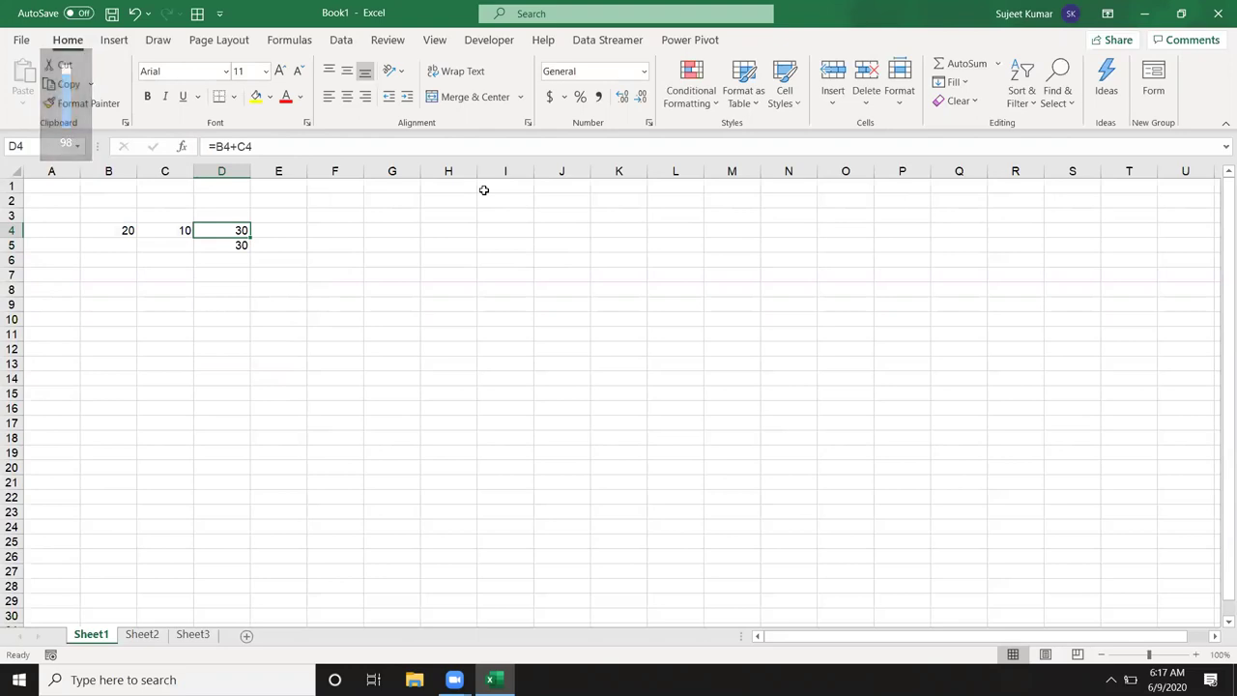
key("F2")
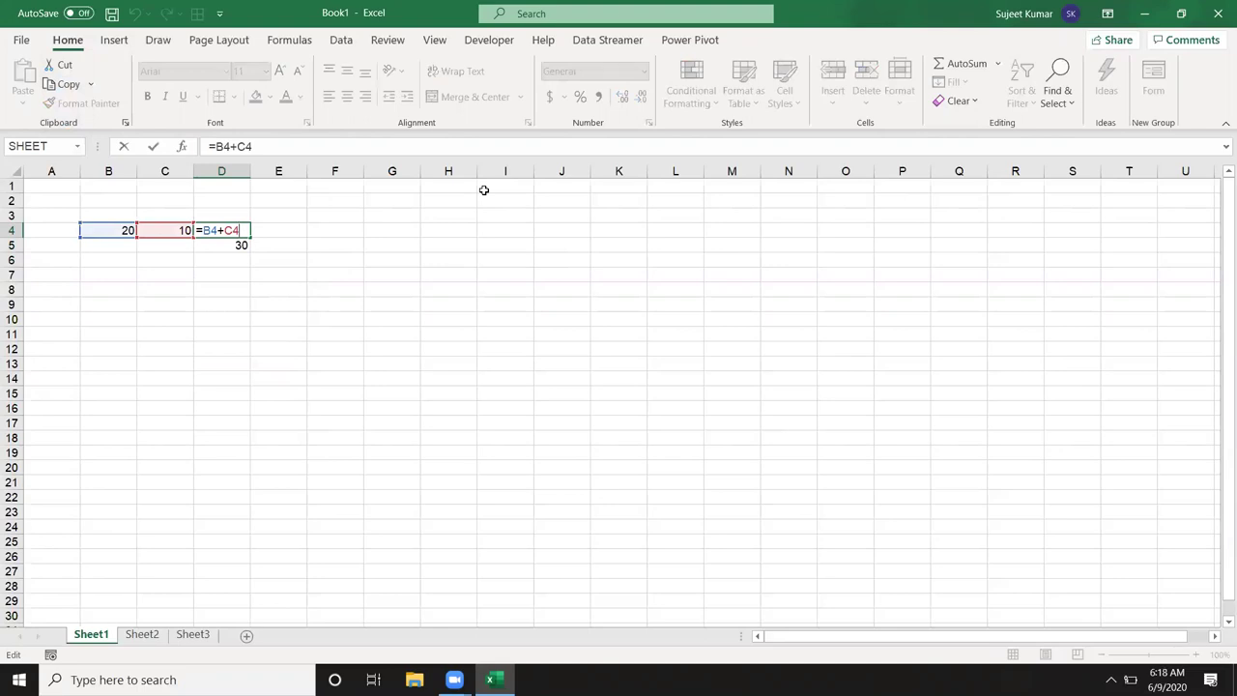
key("Return")
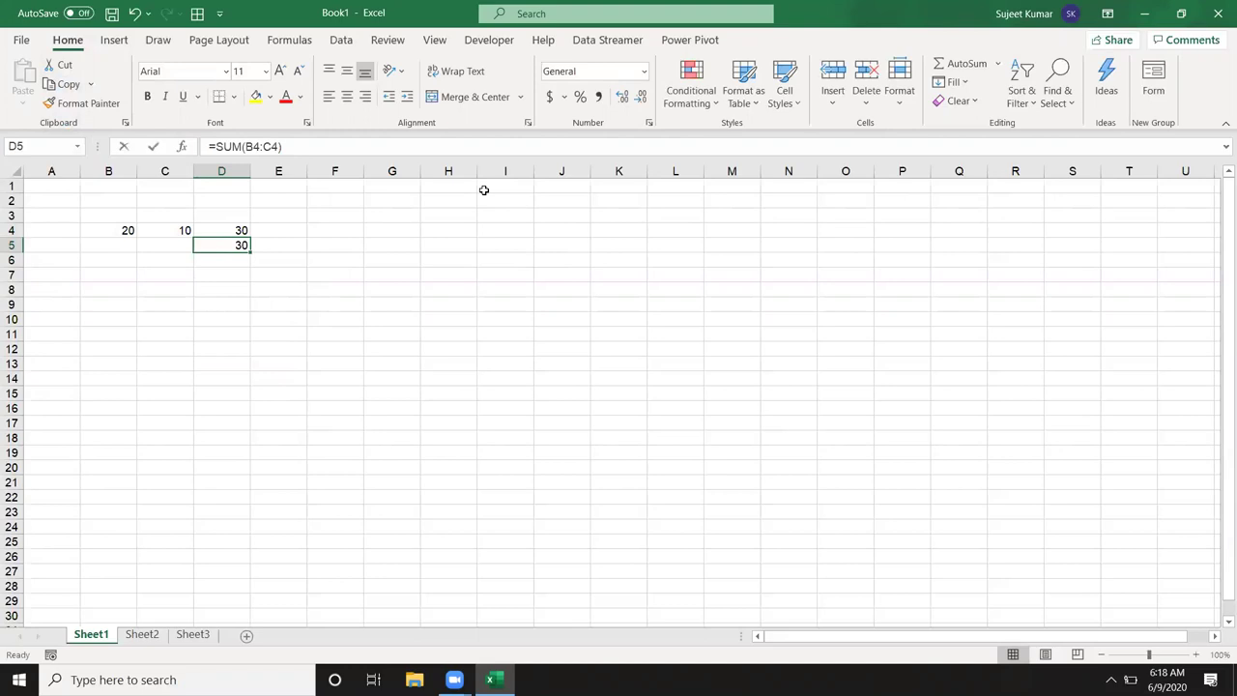
key("F2")
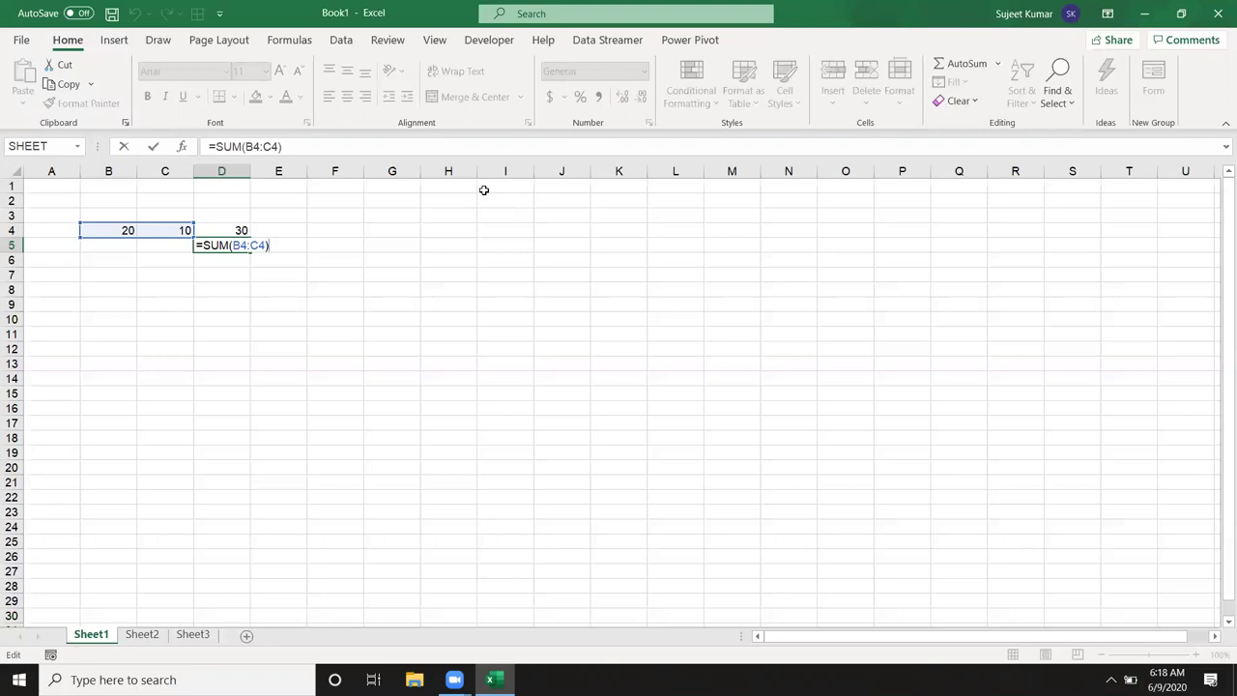
key("Return")
key("Up")
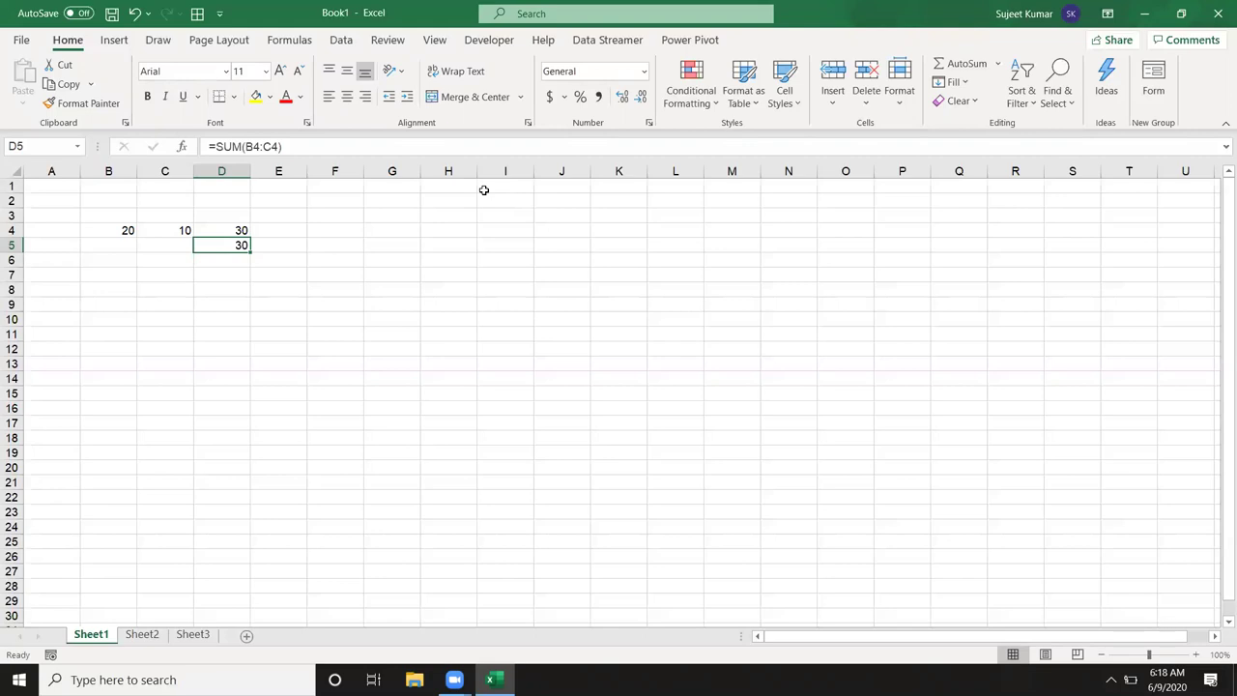
key("Up")
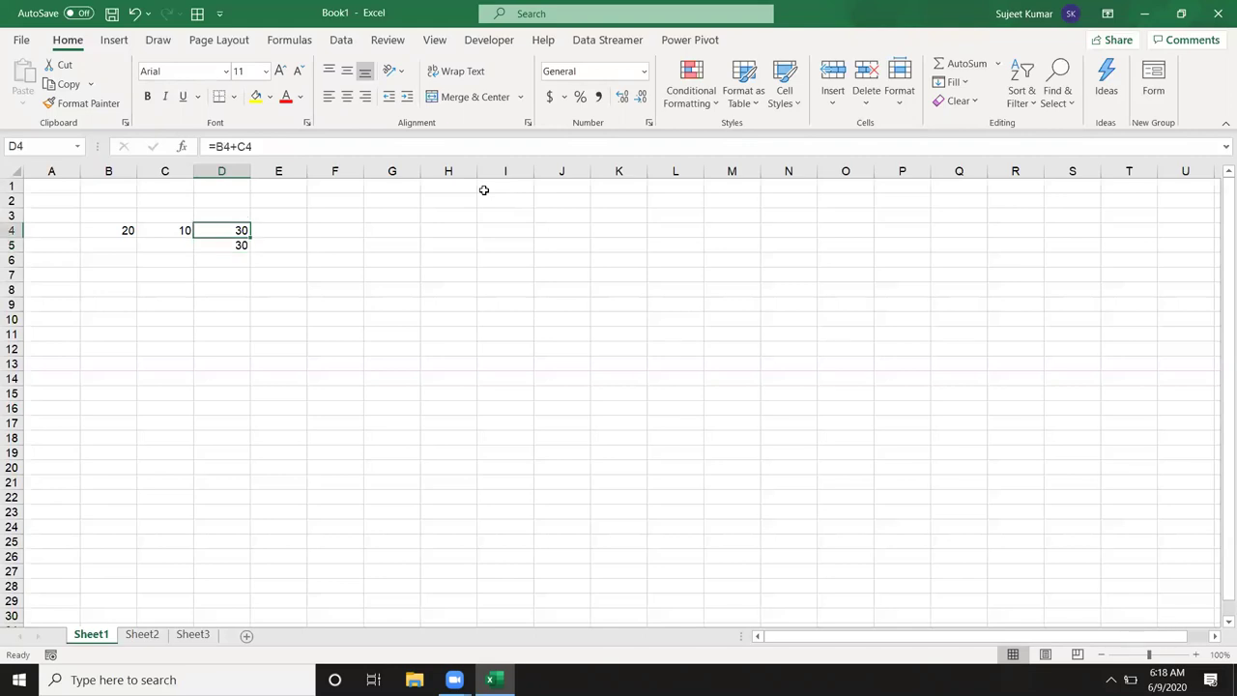
Step: Add headings Q1 and Q2 in G4:H4 with values 20 and 30 beneath them
key("Right")
key("Right")
key("Right")
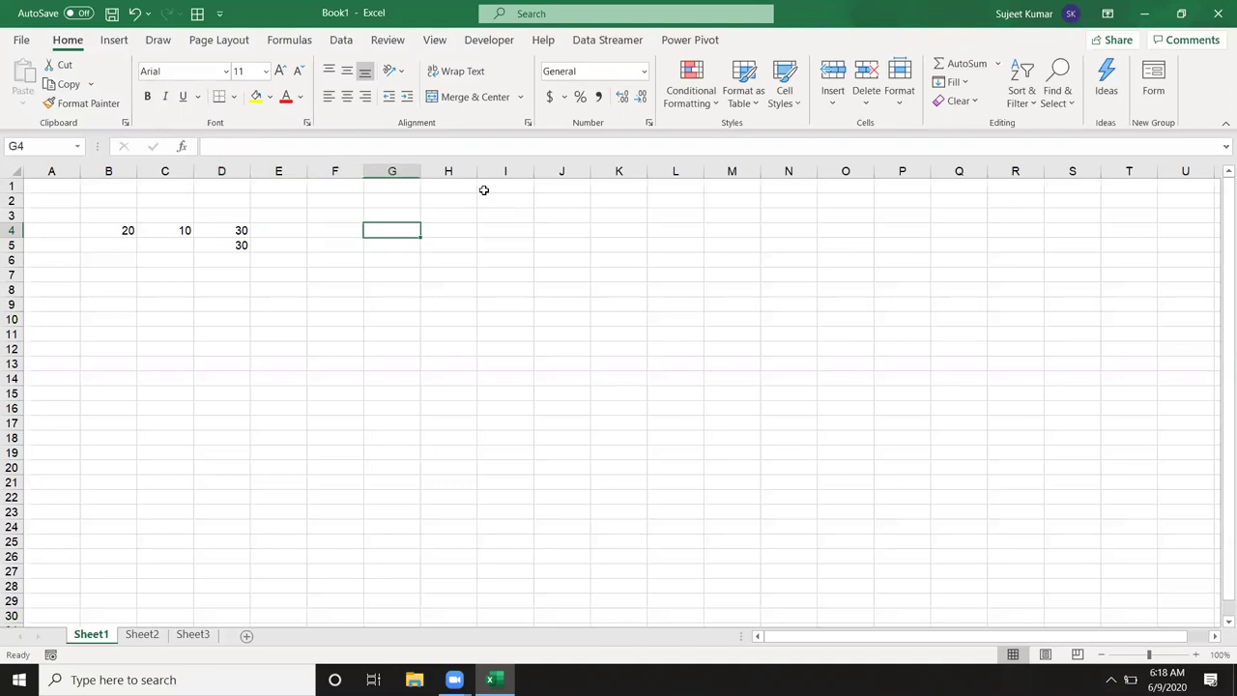
type("Q1")
key("Right")
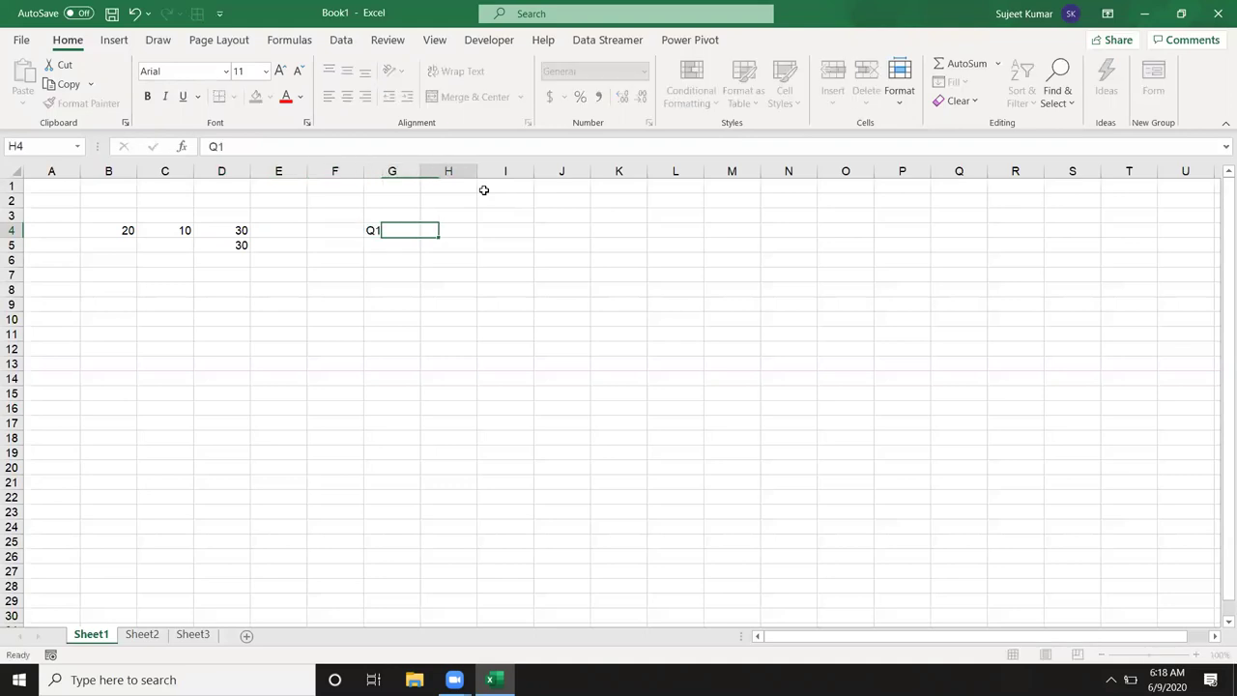
type("Q2")
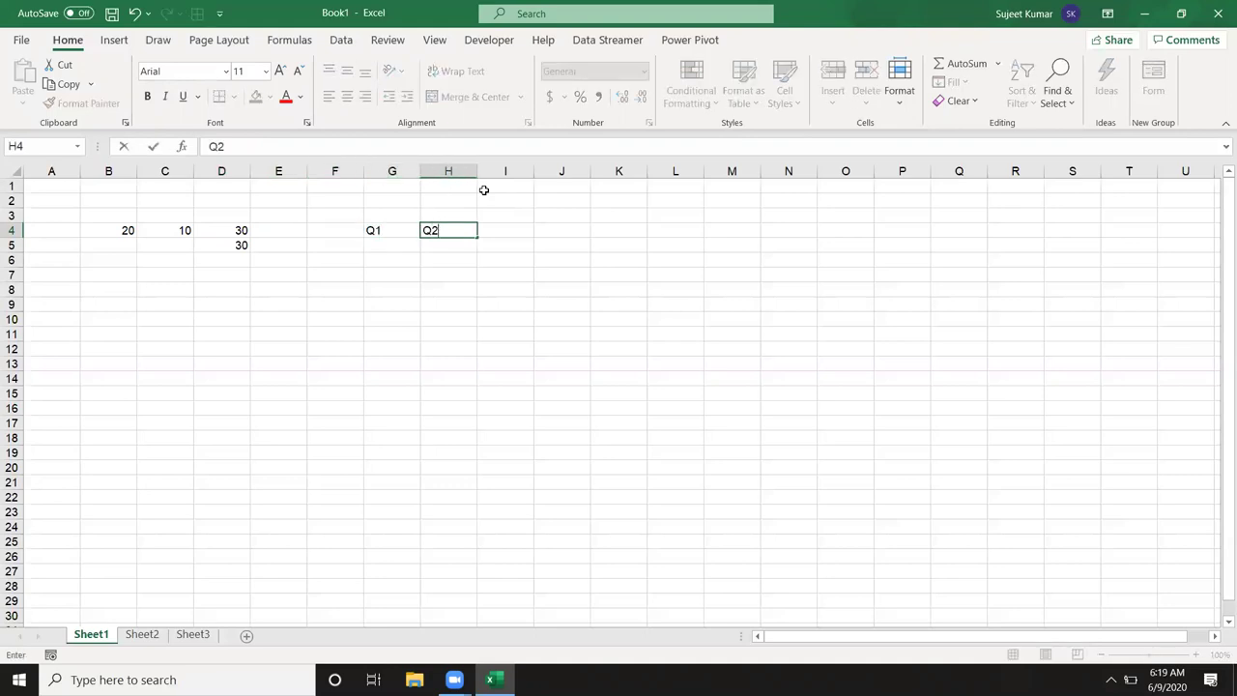
key("Return")
type("20")
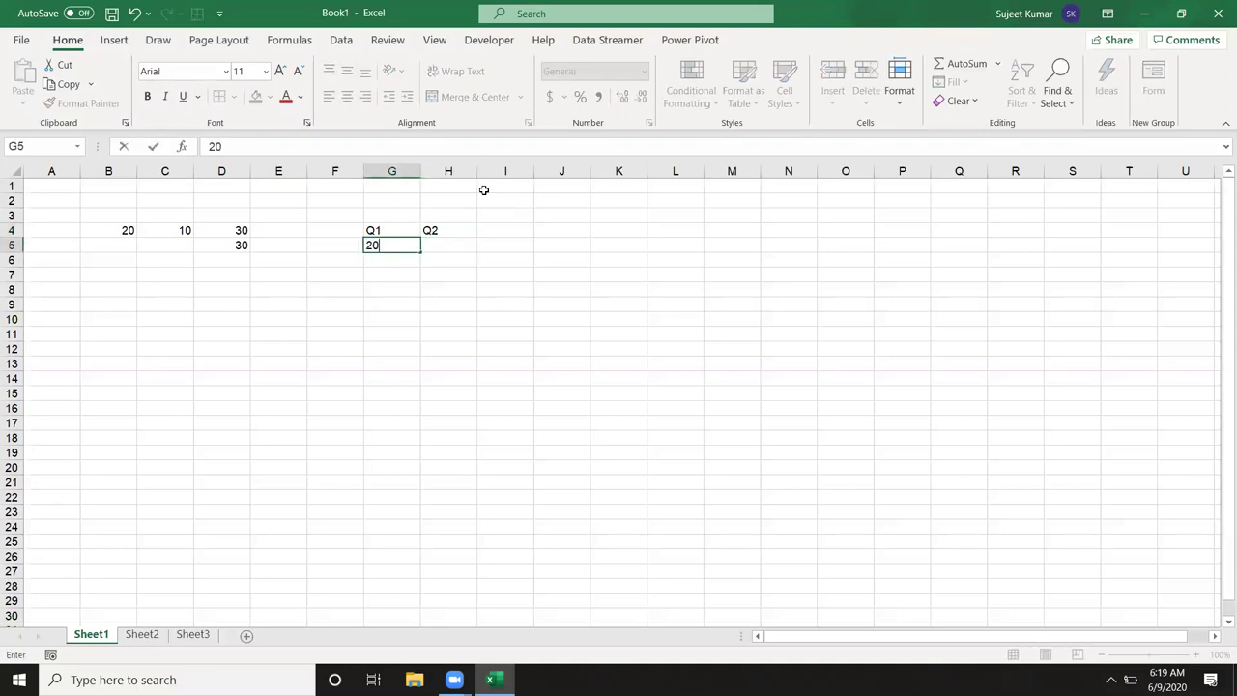
key("Tab")
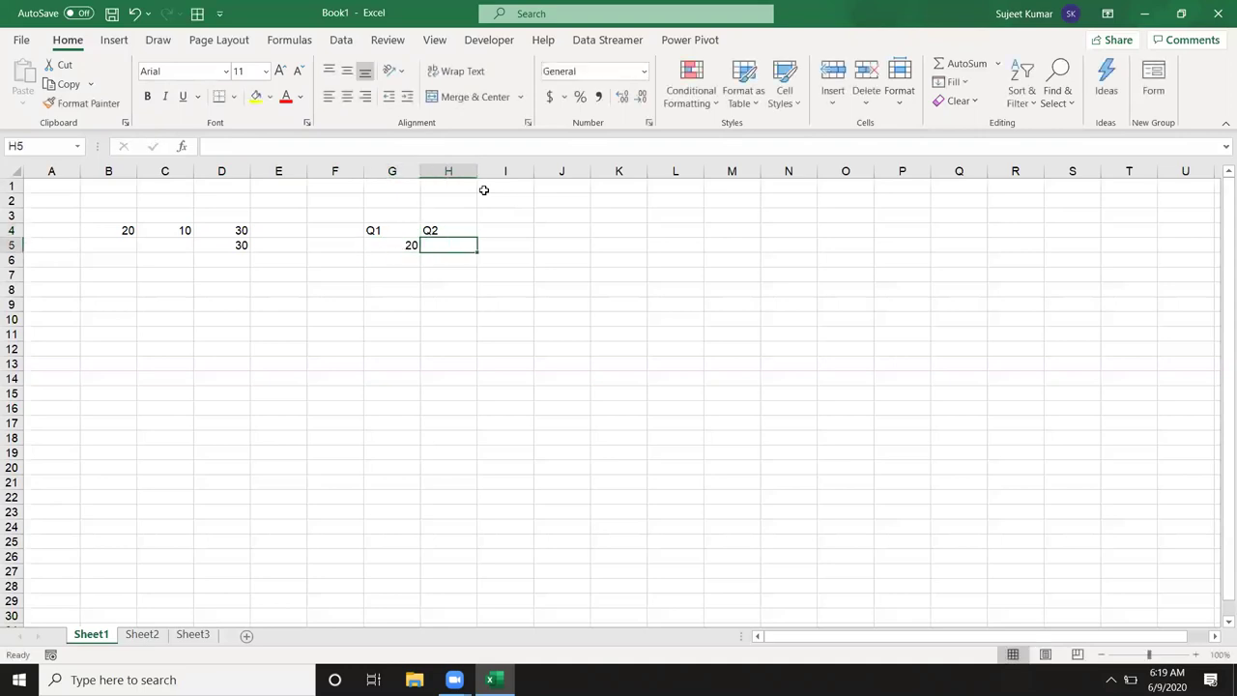
type("30")
key("Tab")
Step: Head I4 with Gr and begin a GROWTH formula in I5
key("Up")
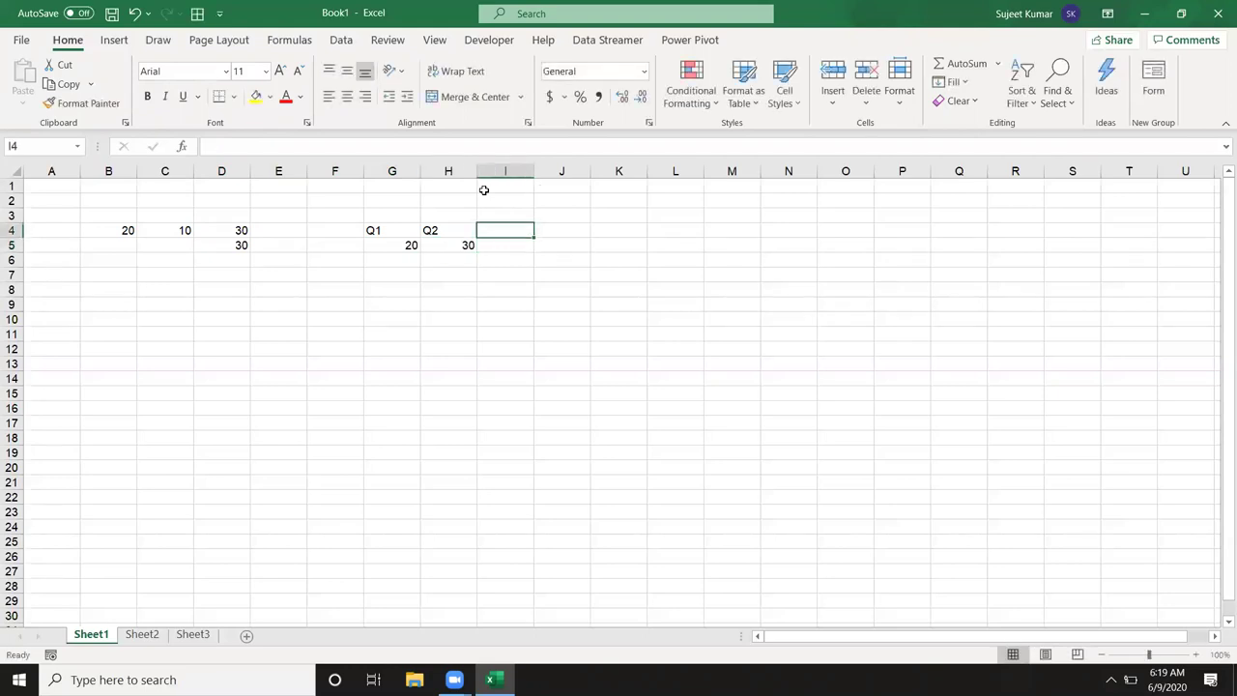
type("Gr")
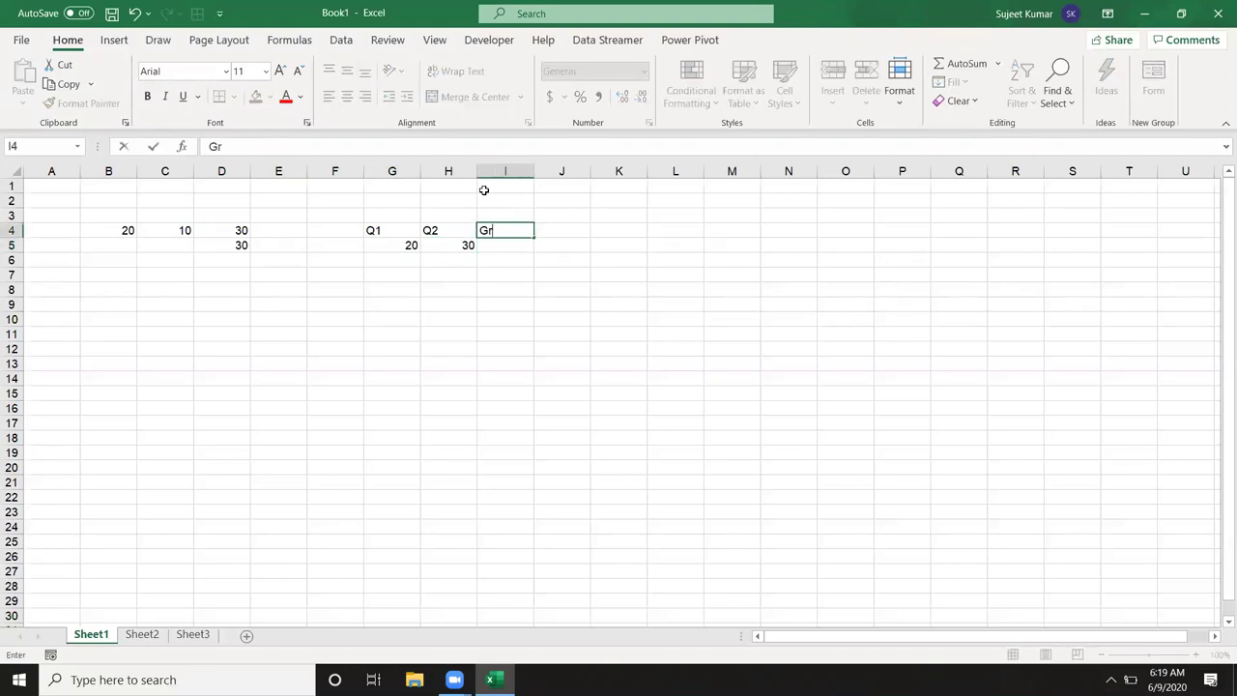
key("Return")
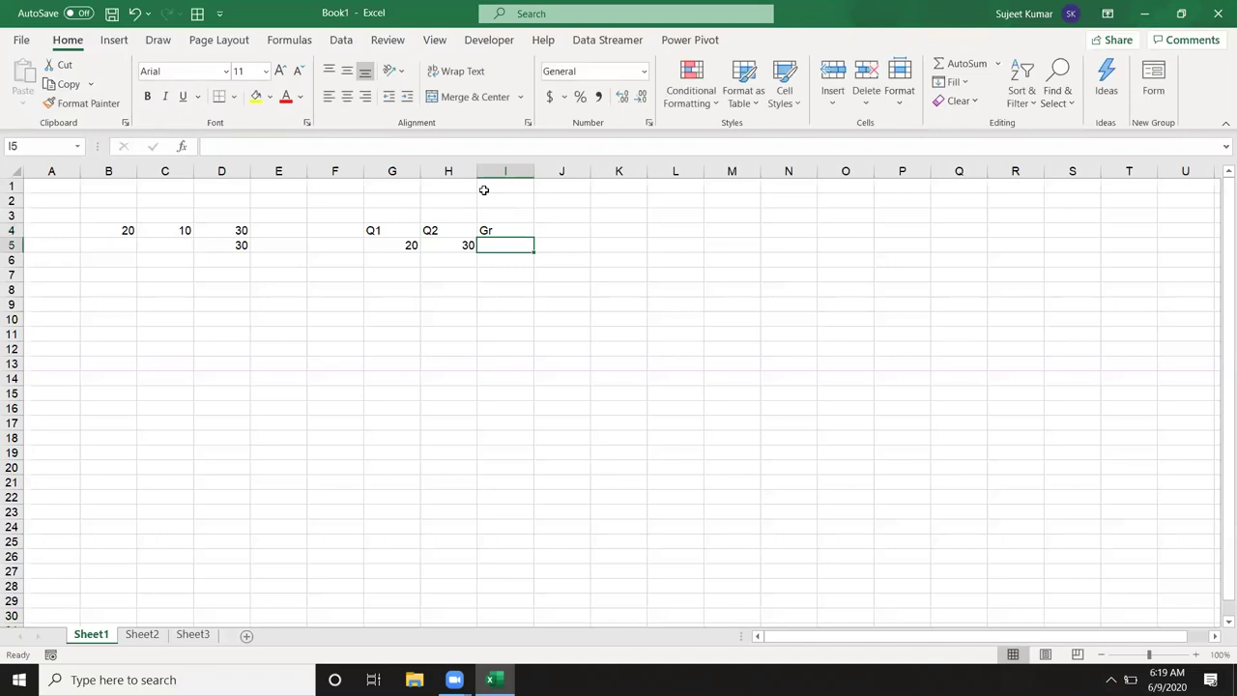
type("=gro")
Step: Open GROWTH's argument helper and online help, then close the dialog without inserting it
key("Tab")
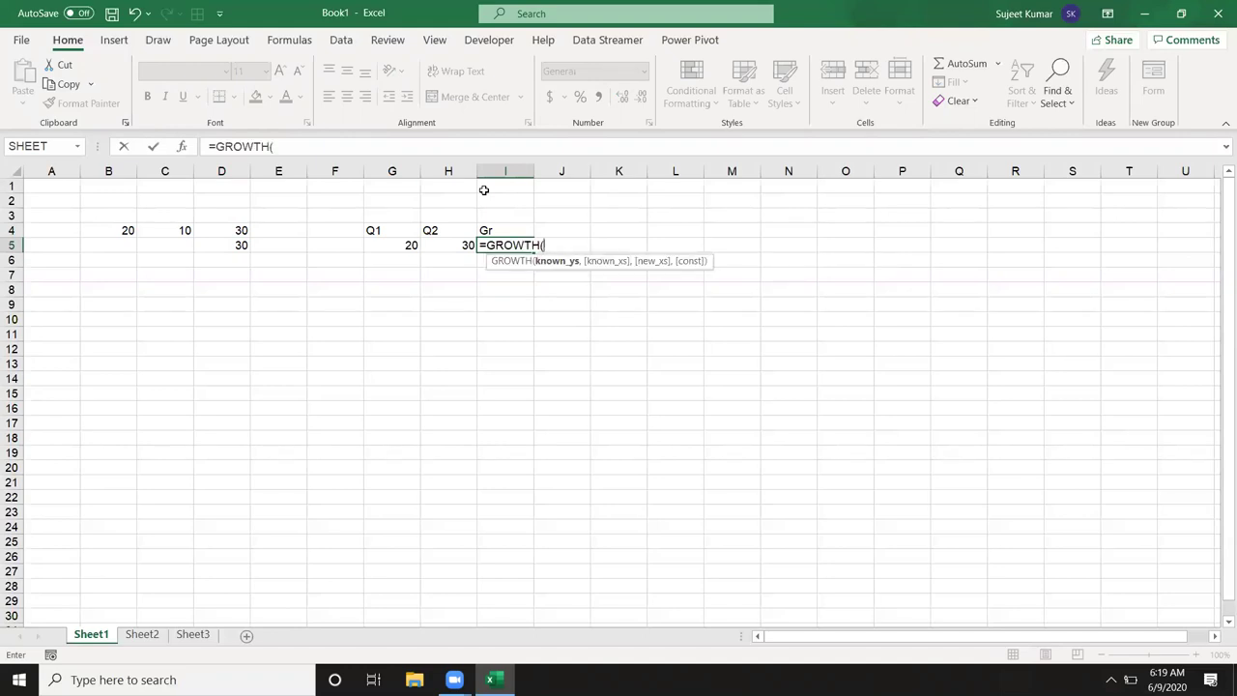
left_click(182, 146)
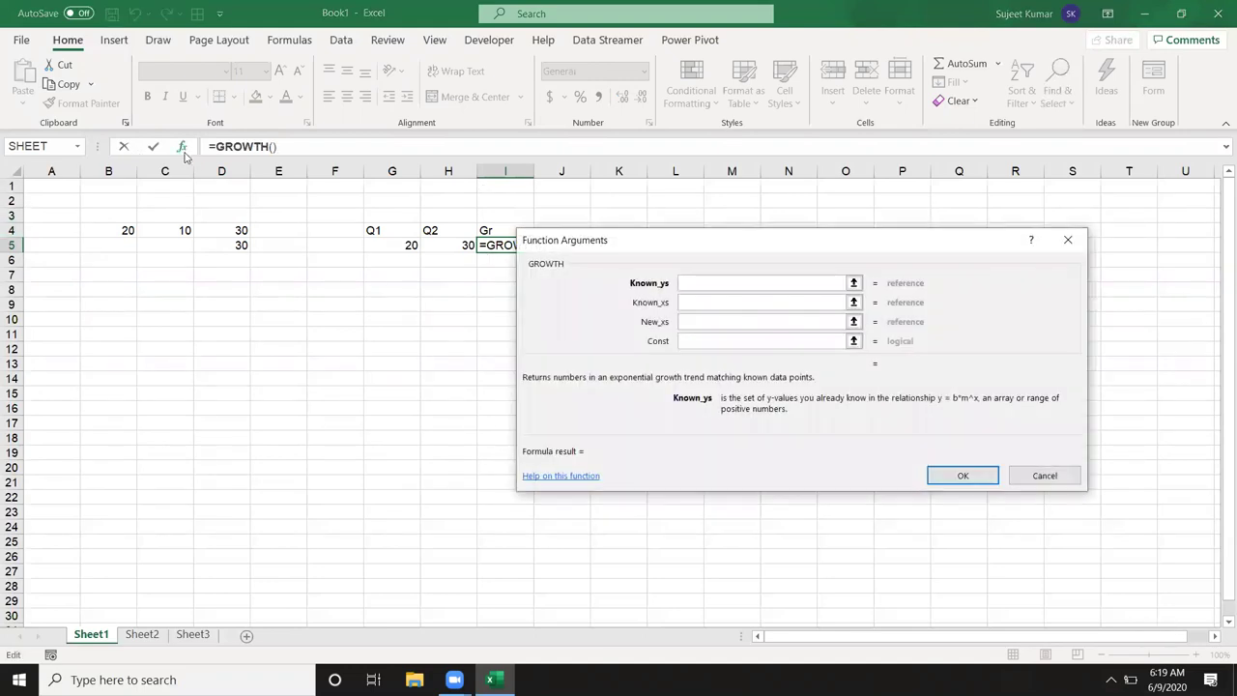
left_click(571, 478)
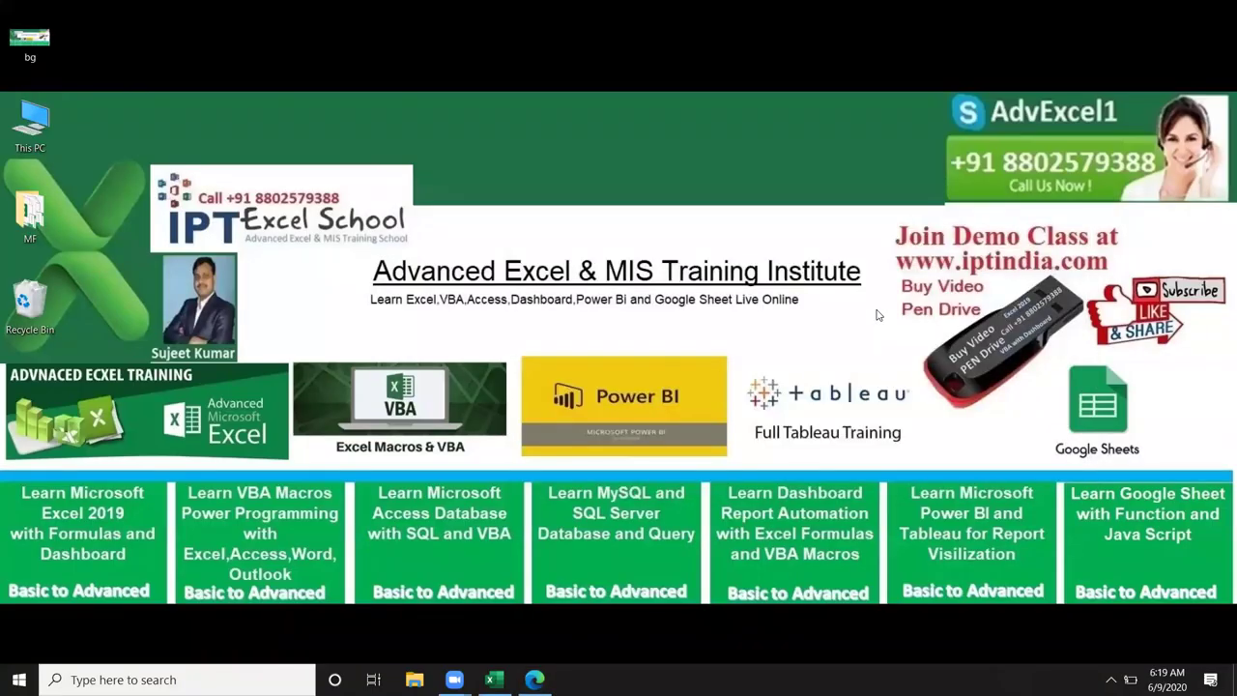
key("alt+Tab")
key("alt+Tab")
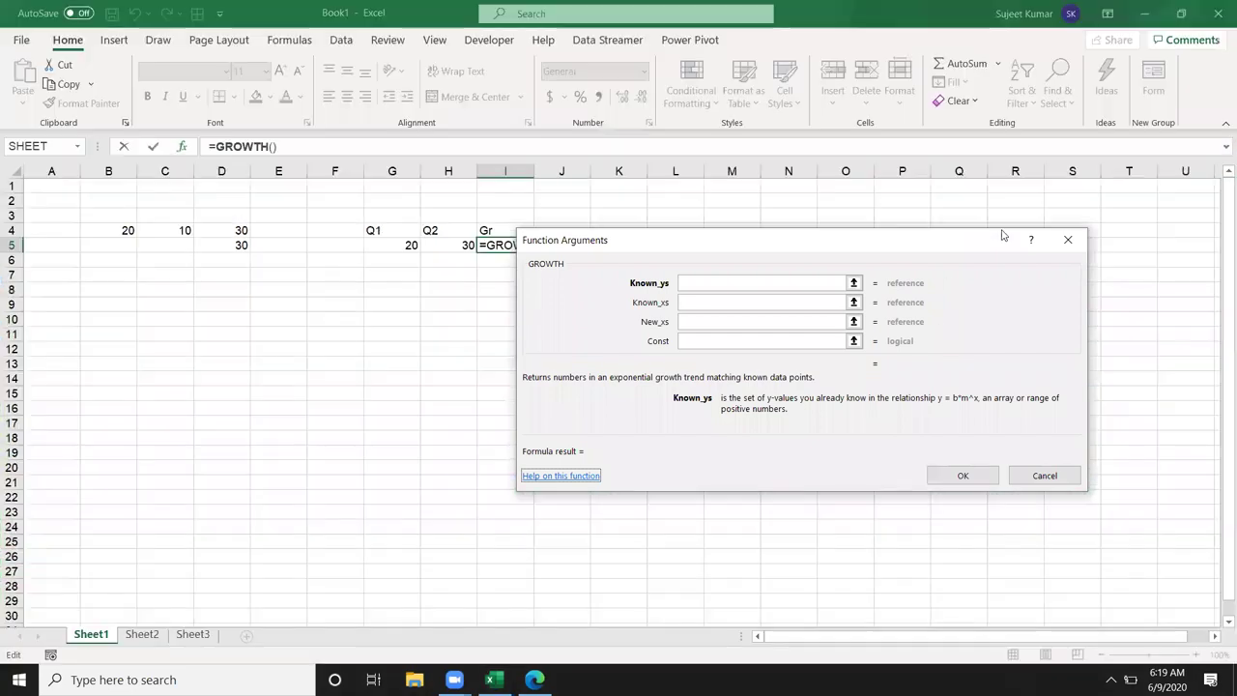
left_click(1068, 238)
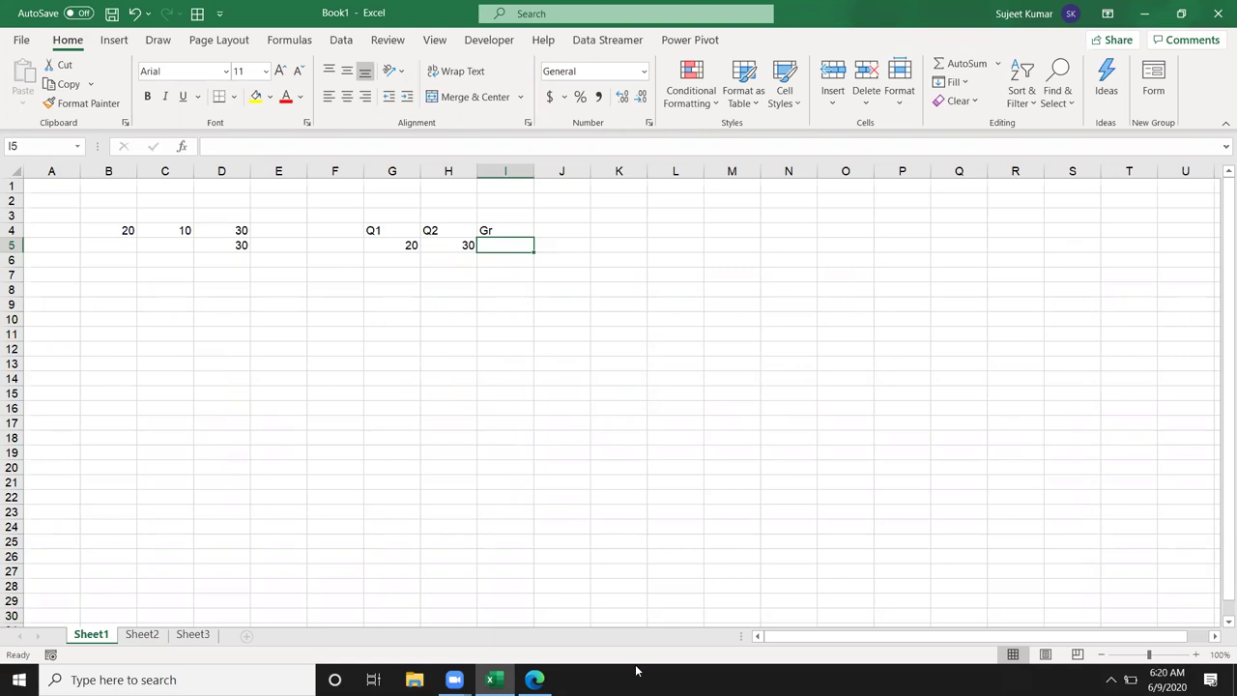
Step: Read the GROWTH help page down to its Example table, then close Edge
left_click(535, 680)
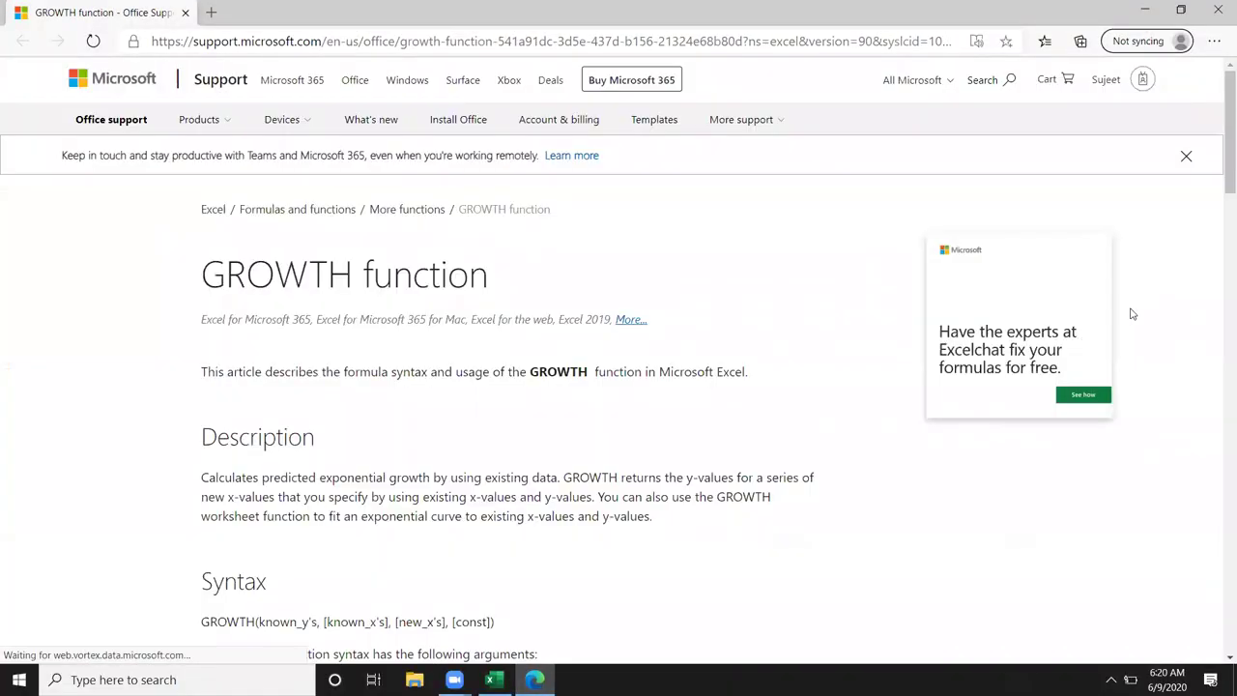
scroll(826, 542, "down", 1)
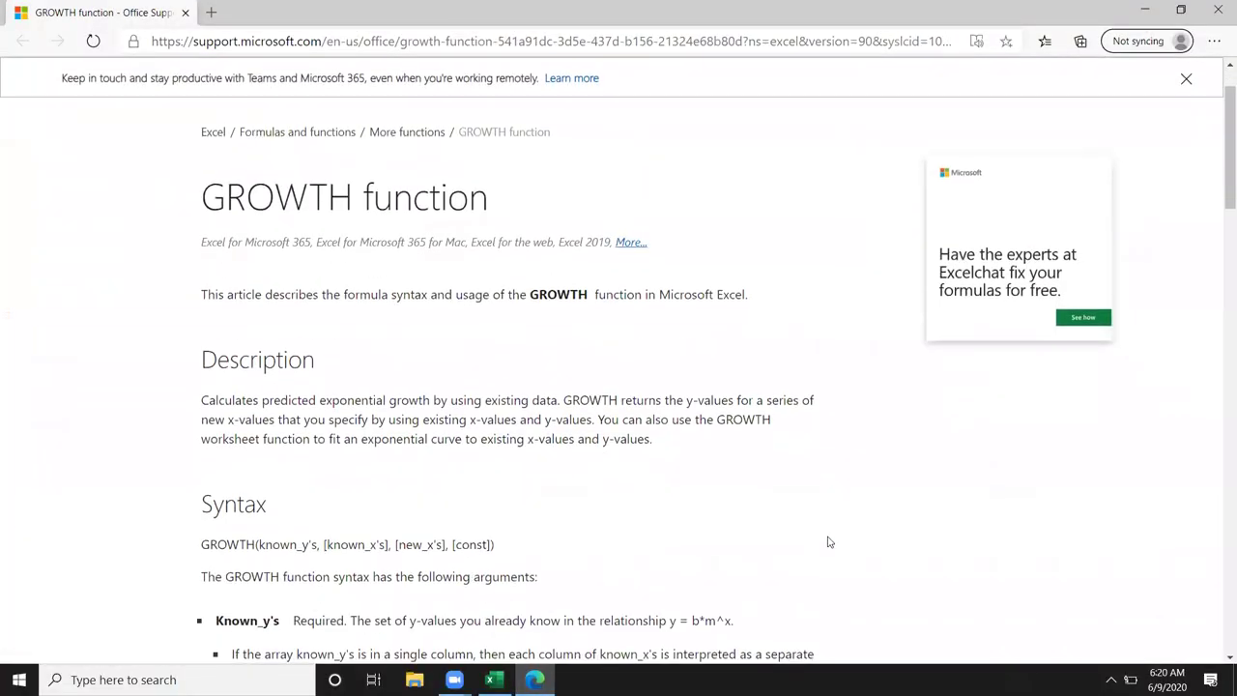
scroll(829, 542, "down", 1)
scroll(829, 543, "down", 3)
scroll(827, 541, "down", 2)
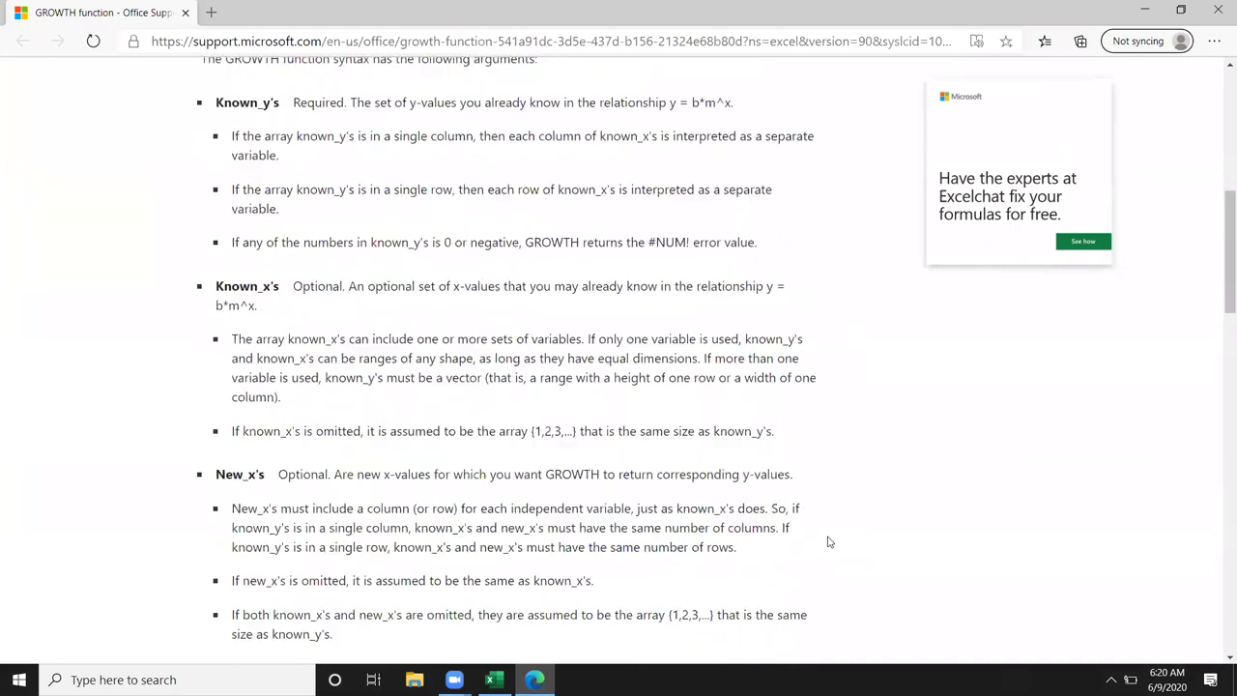
scroll(828, 542, "down", 4)
scroll(827, 543, "down", 2)
scroll(828, 543, "up", 1)
scroll(827, 543, "down", 1)
scroll(828, 542, "down", 1)
scroll(827, 542, "down", 3)
scroll(828, 542, "down", 2)
scroll(827, 542, "up", 1)
scroll(828, 542, "up", 1)
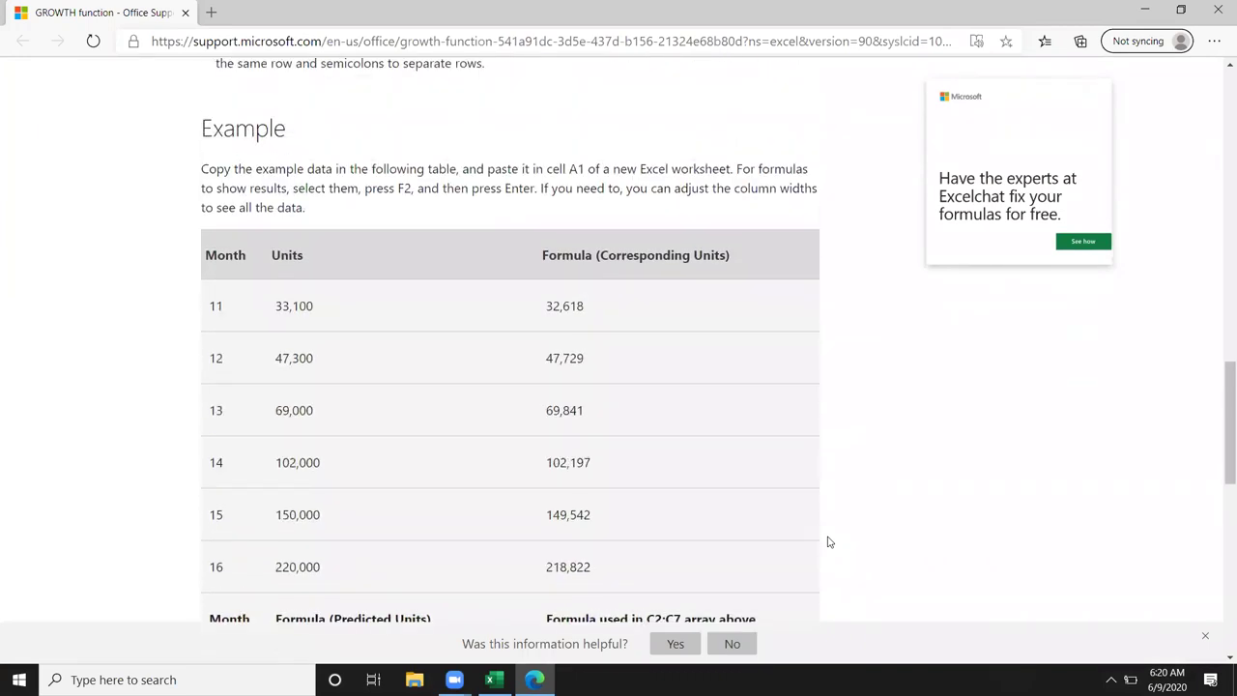
scroll(827, 542, "down", 2)
scroll(828, 542, "down", 1)
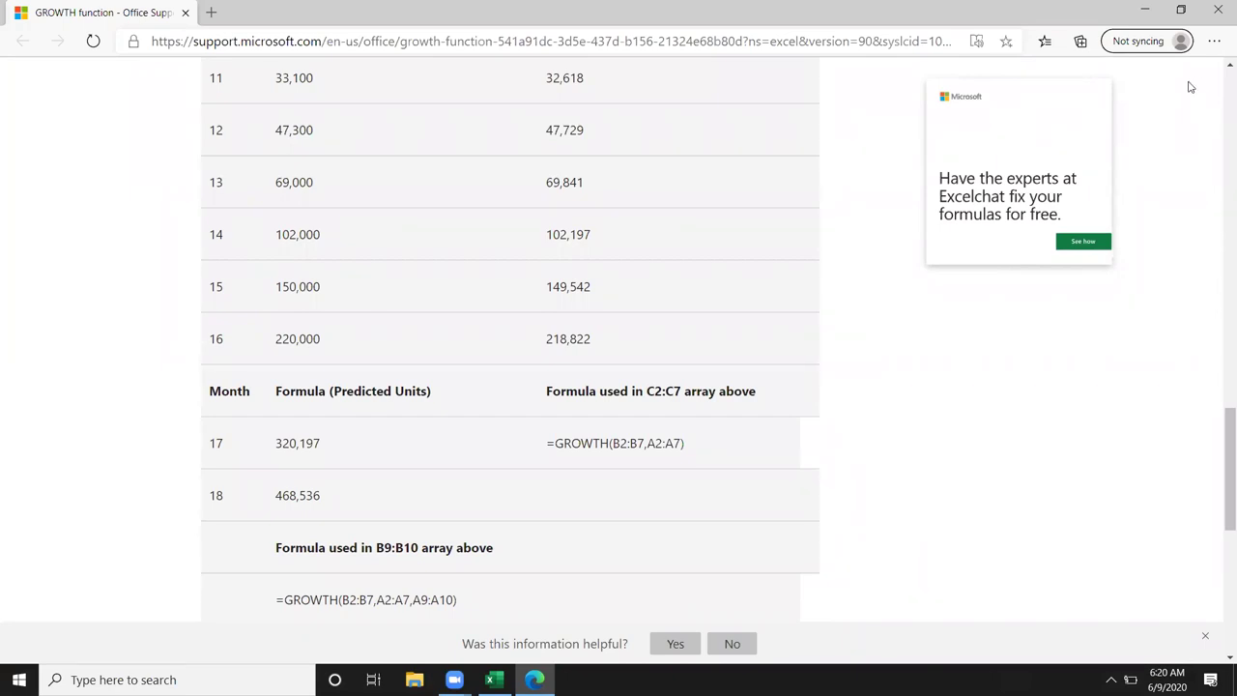
left_click(1218, 12)
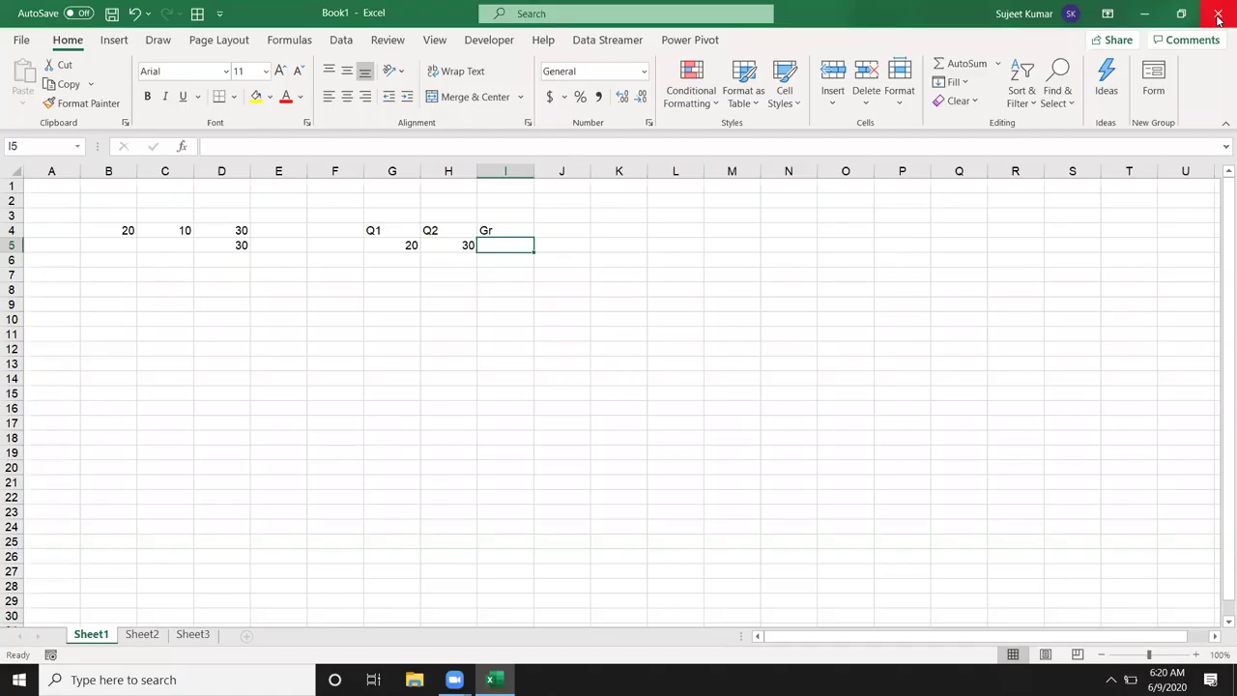
Step: Enter the growth formula =(H5-G5)/G5 in I5, adding brackets around H5-G5
type("=(")
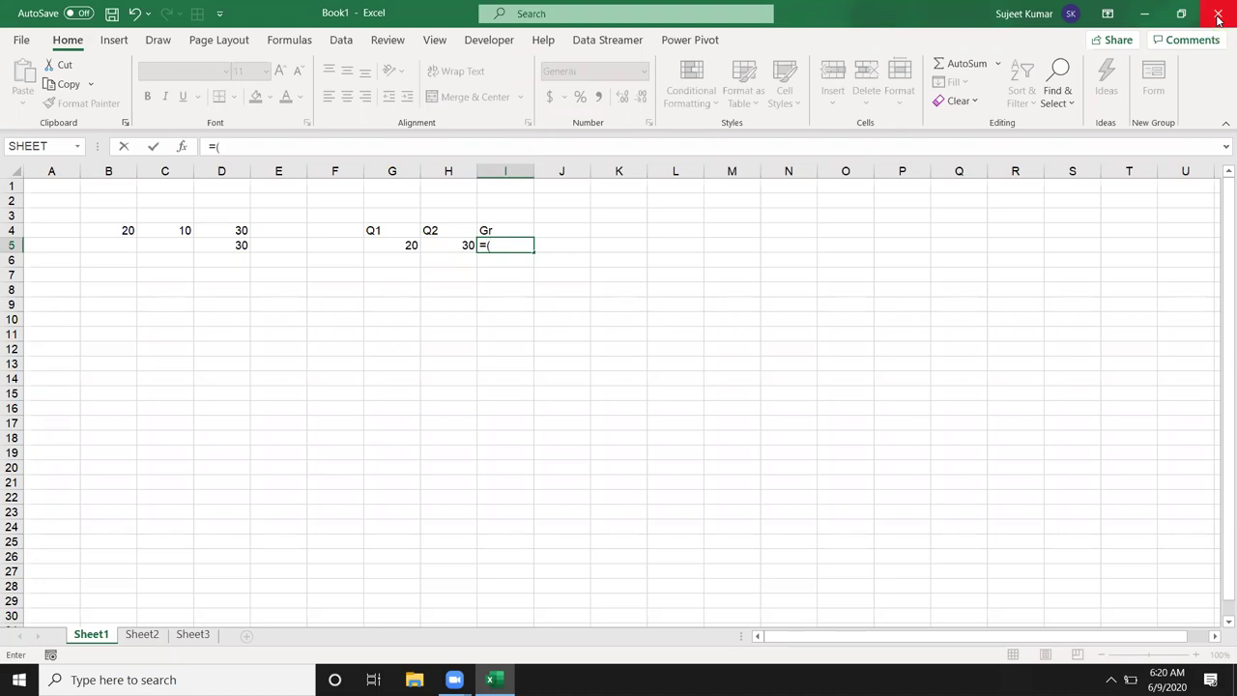
key("Left")
type("-")
key("Left")
key("Left")
type("/")
key("Left")
key("Left")
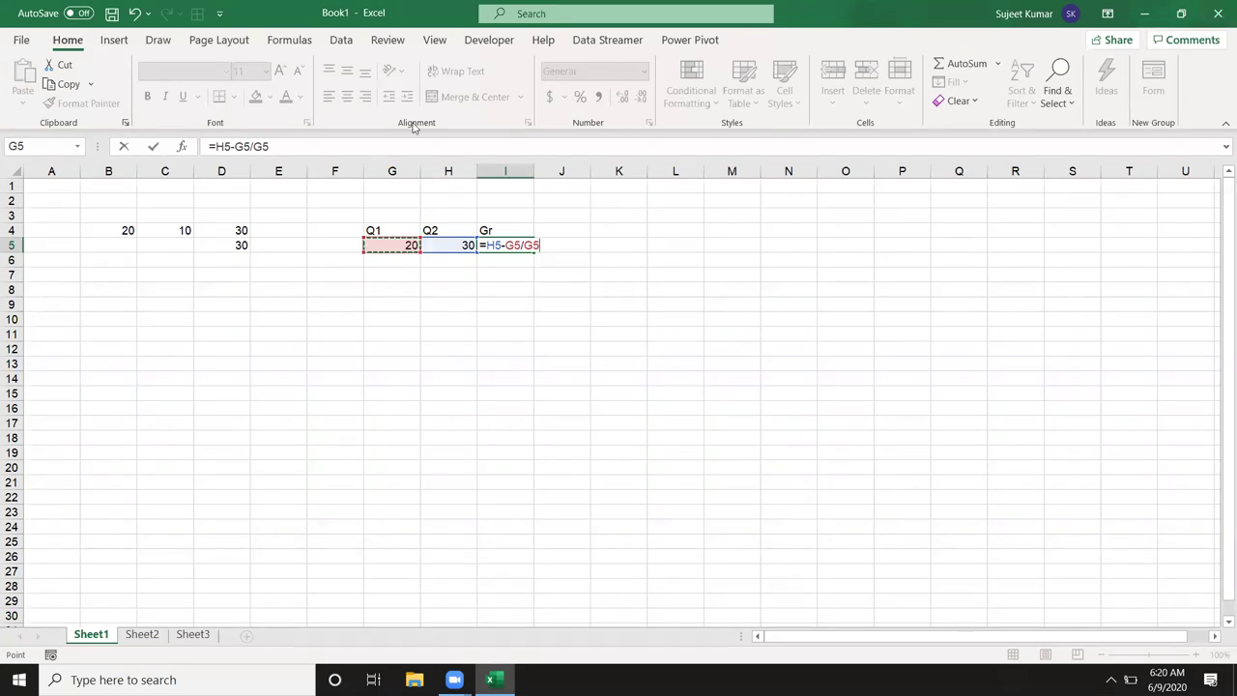
left_click(217, 146)
type("(")
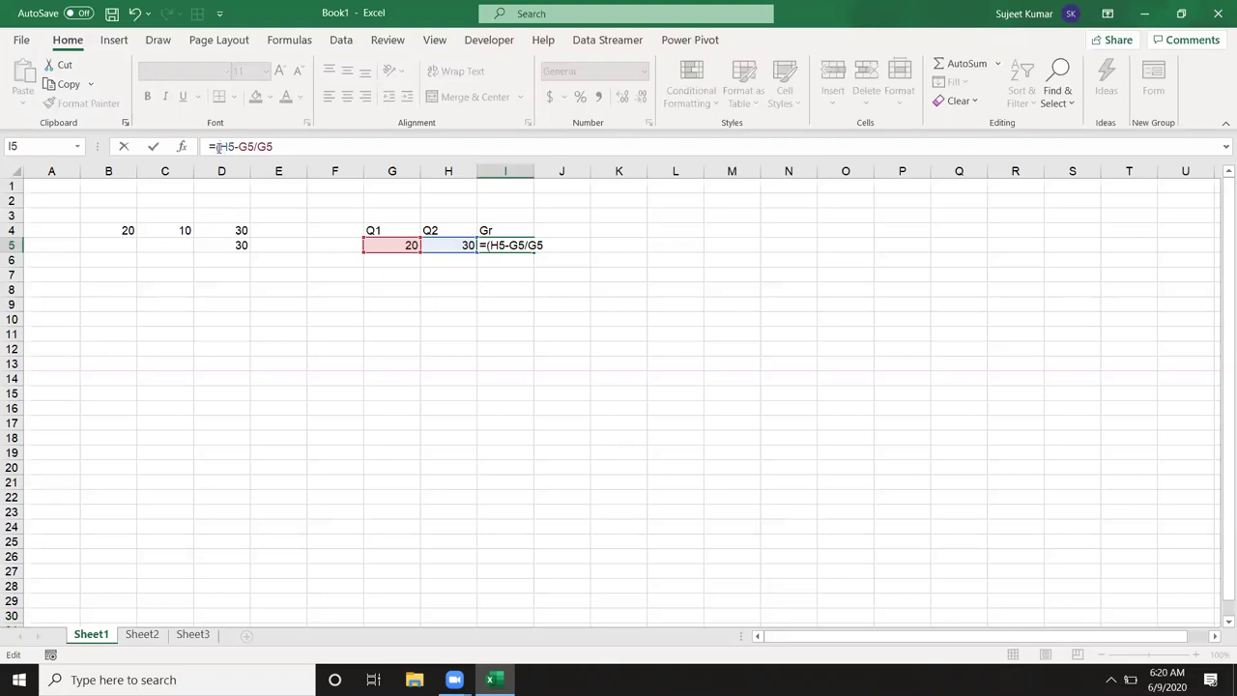
key("Right")
key("Right")
type(")")
key("Return")
Step: Format I5 as a percentage so it shows 50%
key("Up")
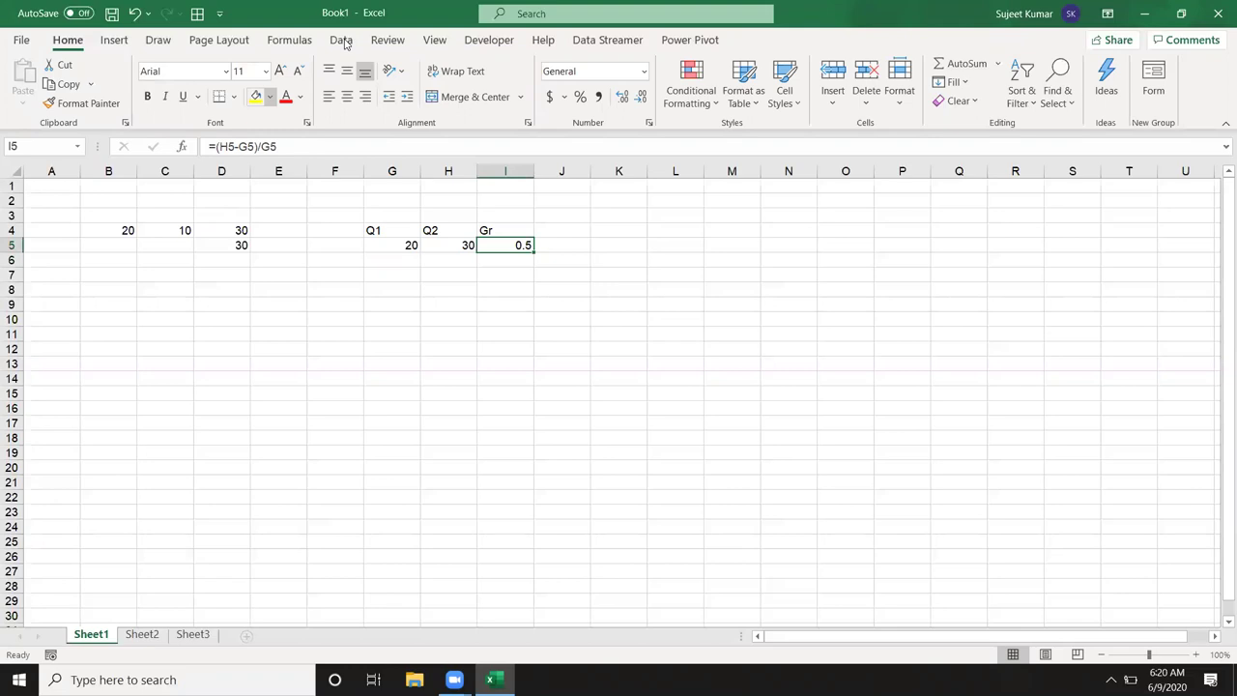
key("ctrl+shift+5")
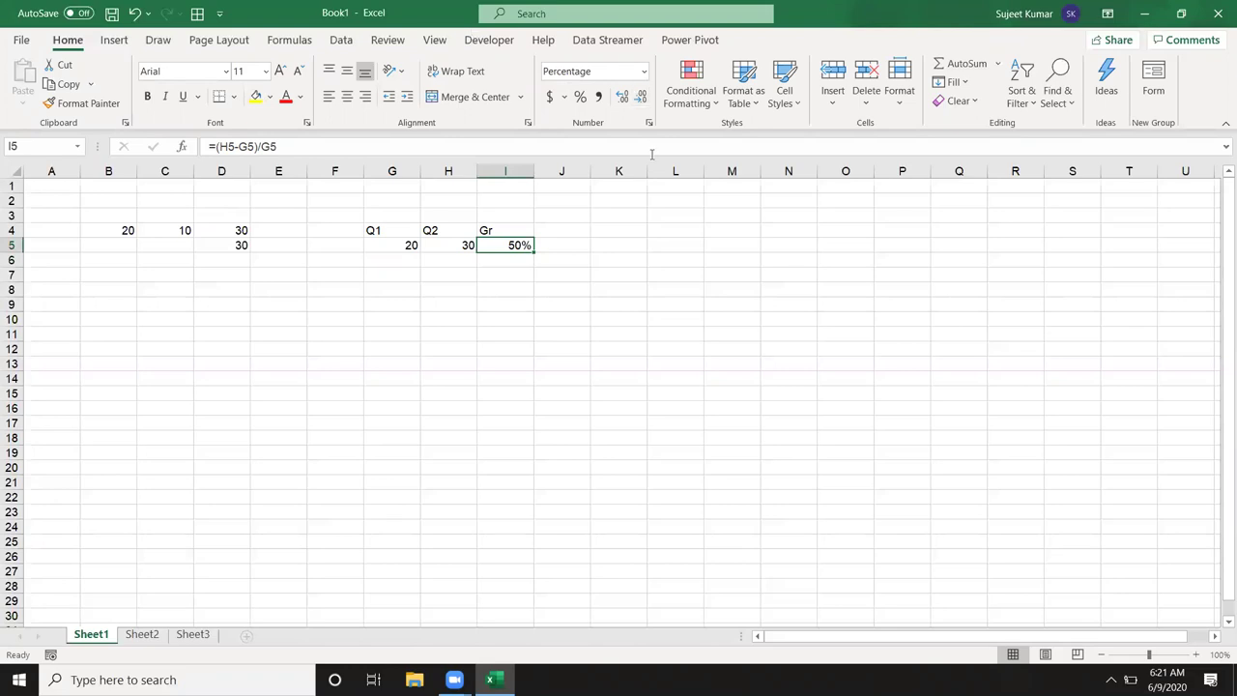
left_click(628, 194)
Step: Fill K2:K5 with the operators -, *, / and ^ below the + in K1
type("-")
key("Return")
type("*")
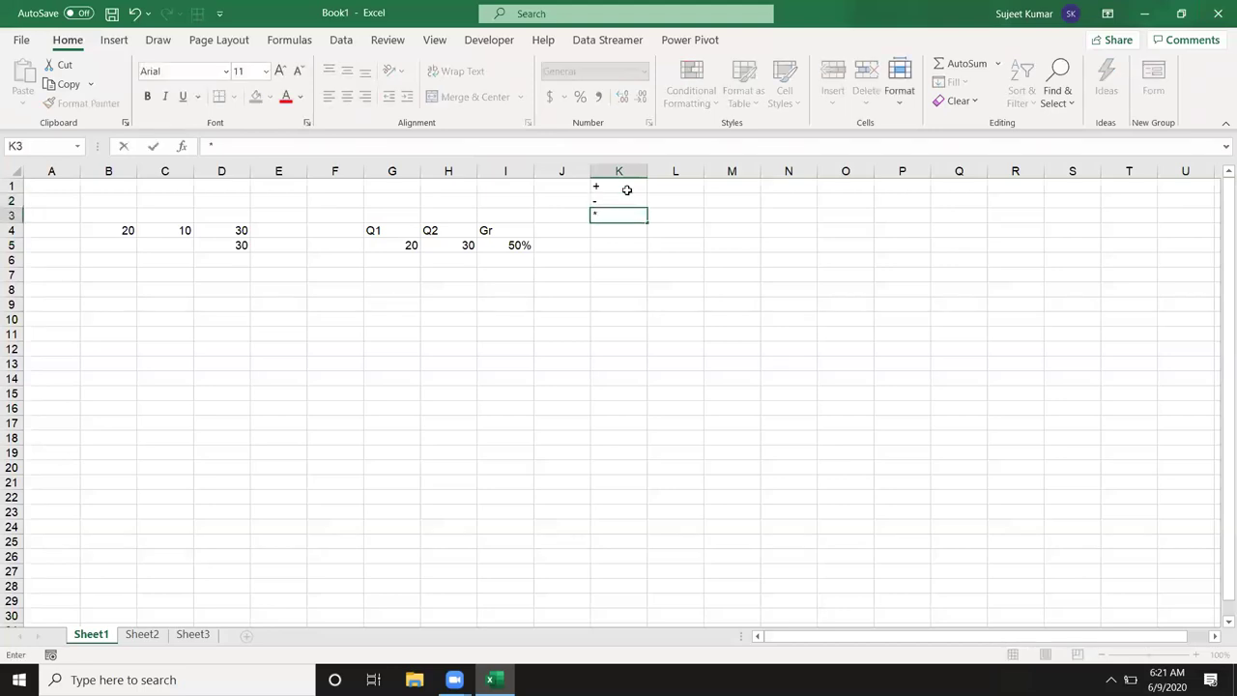
key("Return")
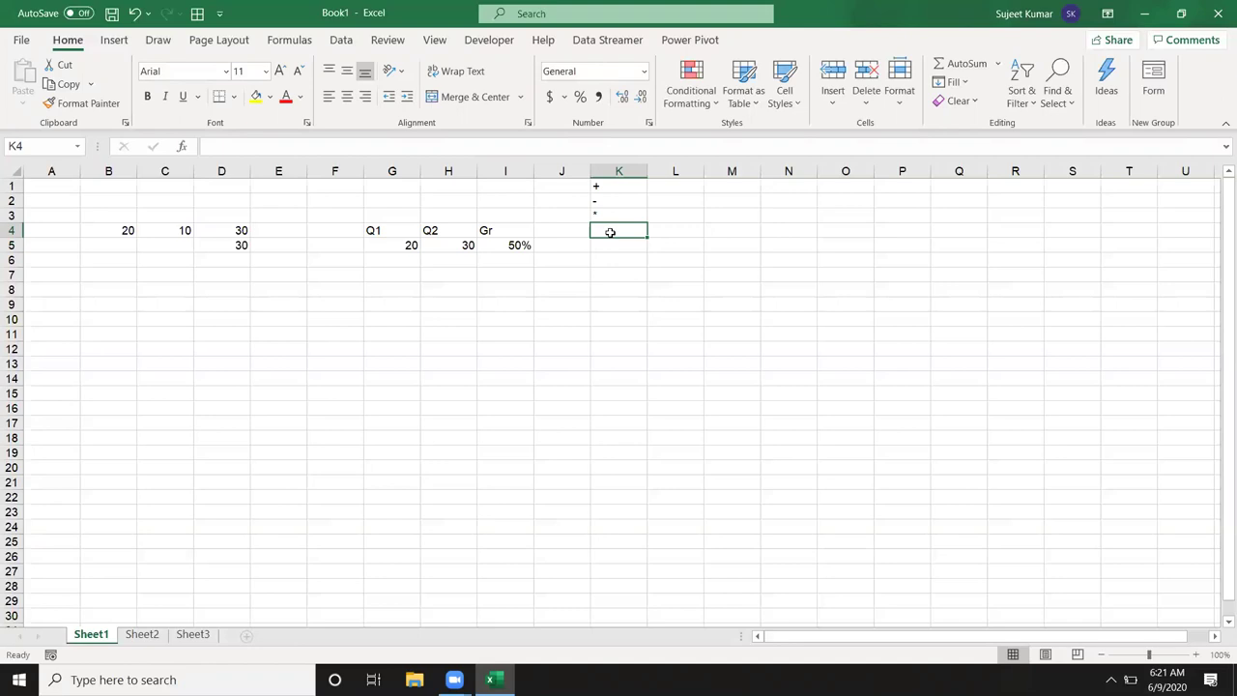
type("'/")
key("Return")
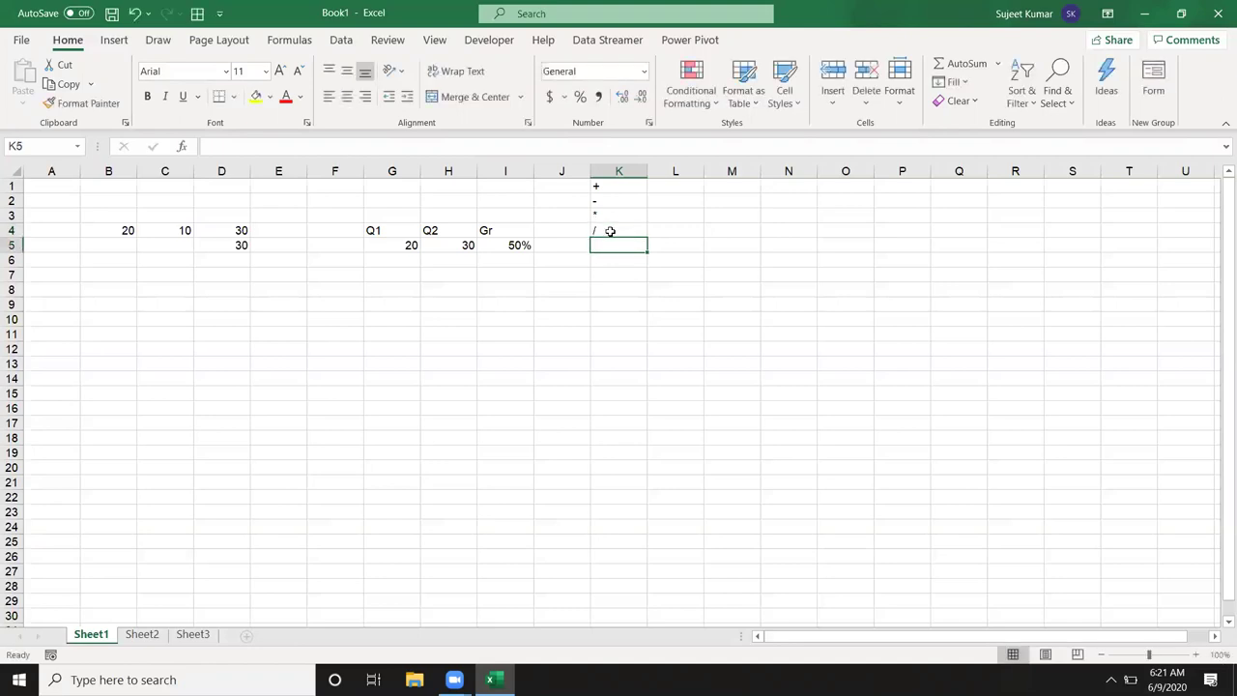
type("^")
key("Return")
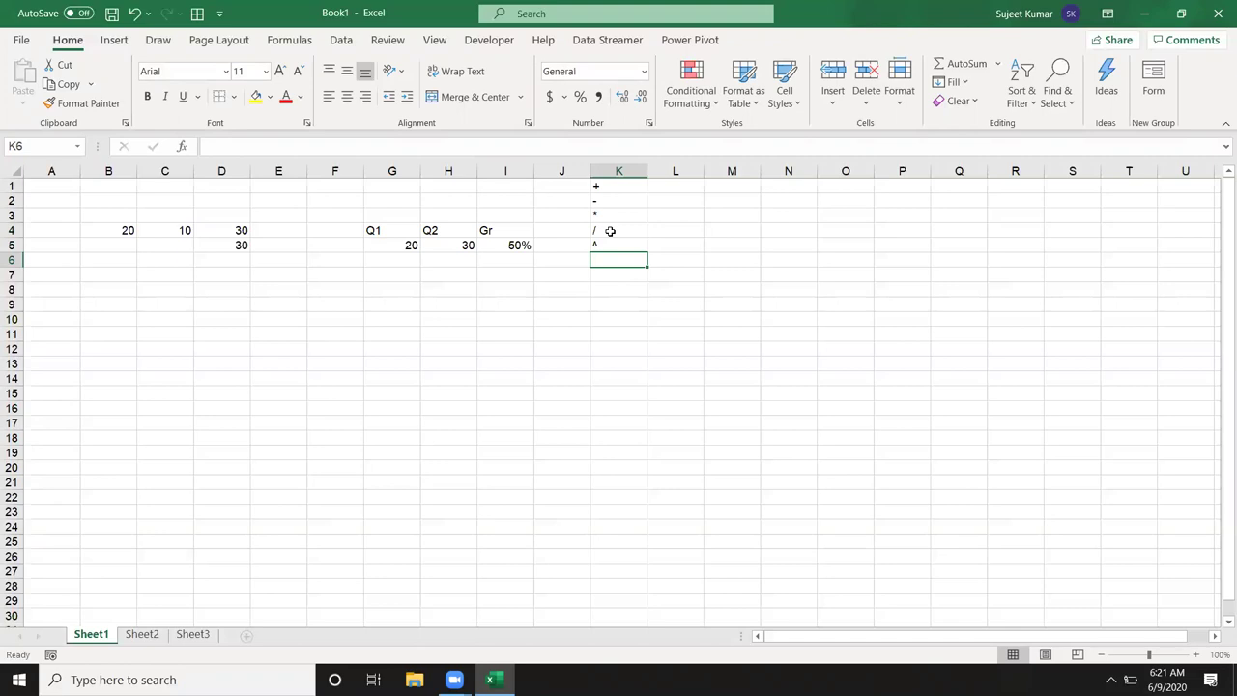
left_click(600, 245)
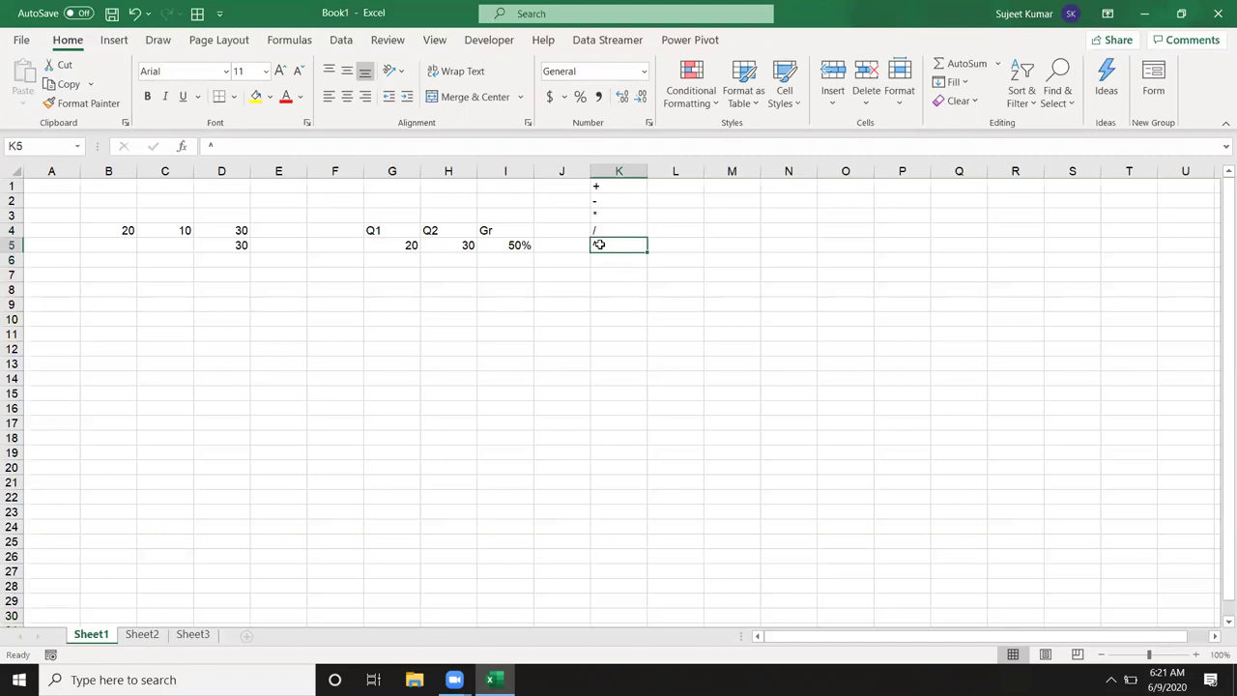
left_click(518, 276)
Step: Enter =10^2 in I7 so it shows 100
type("=")
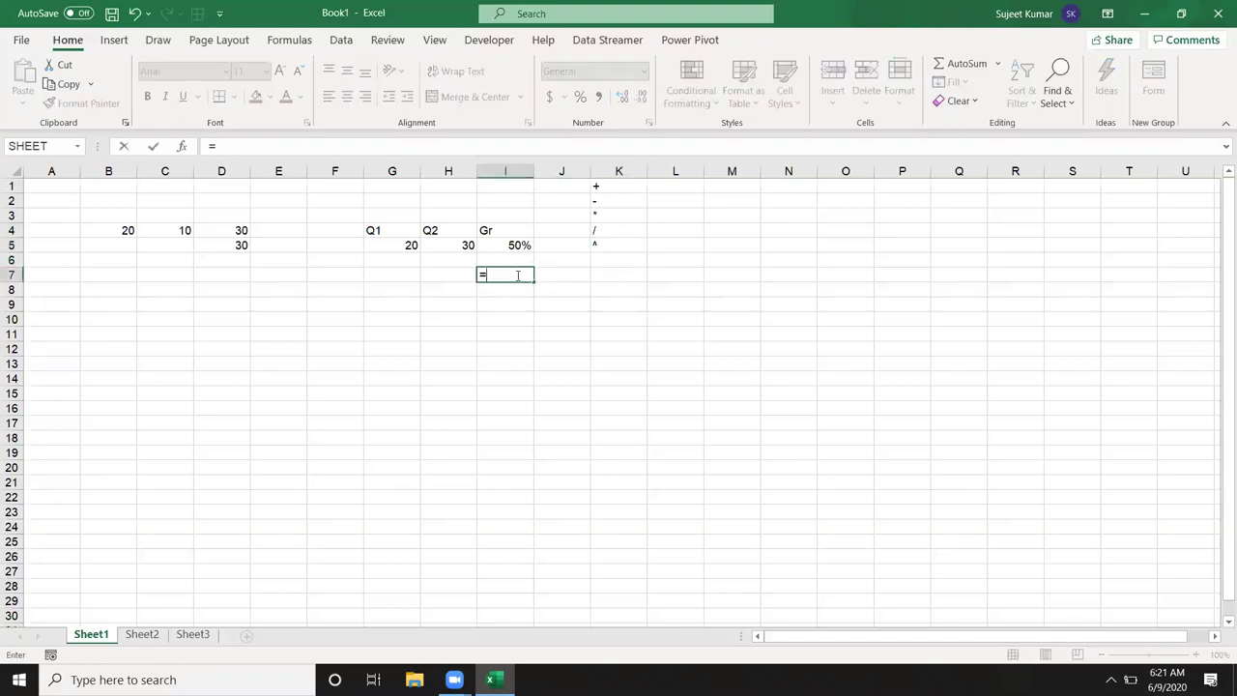
type("10^2")
key("Return")
left_click(519, 275)
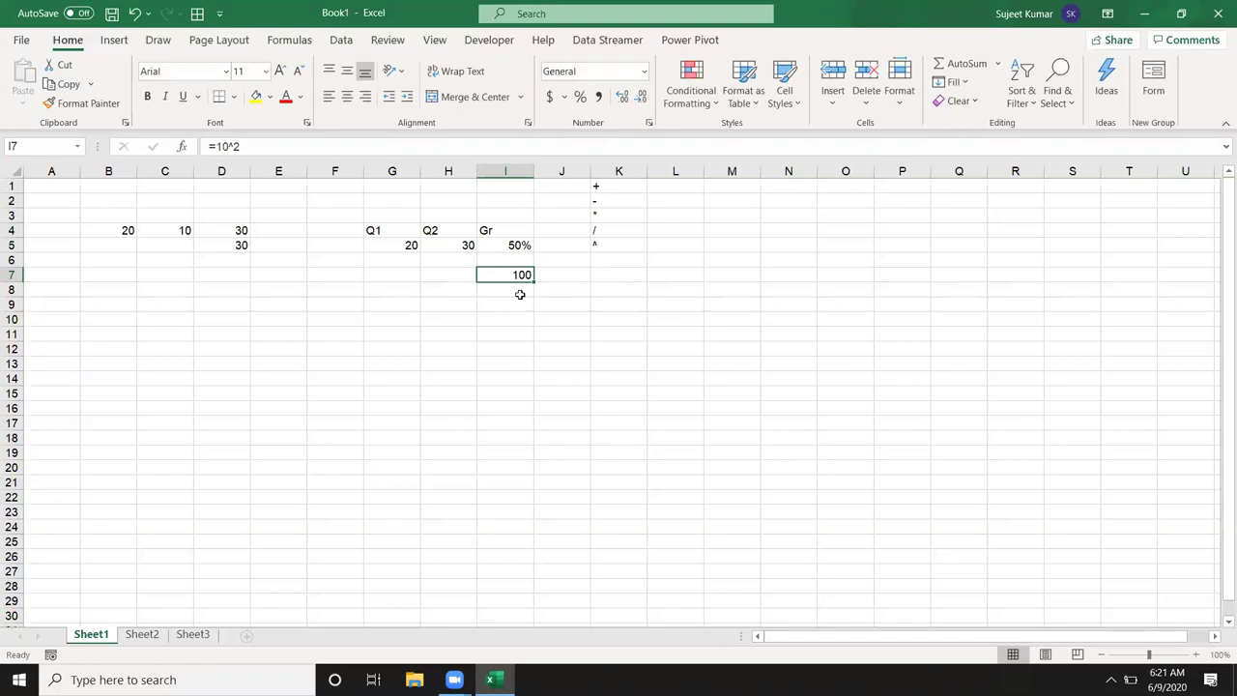
Step: Write the note 10x10 in I8 beneath the power example
left_click(519, 291)
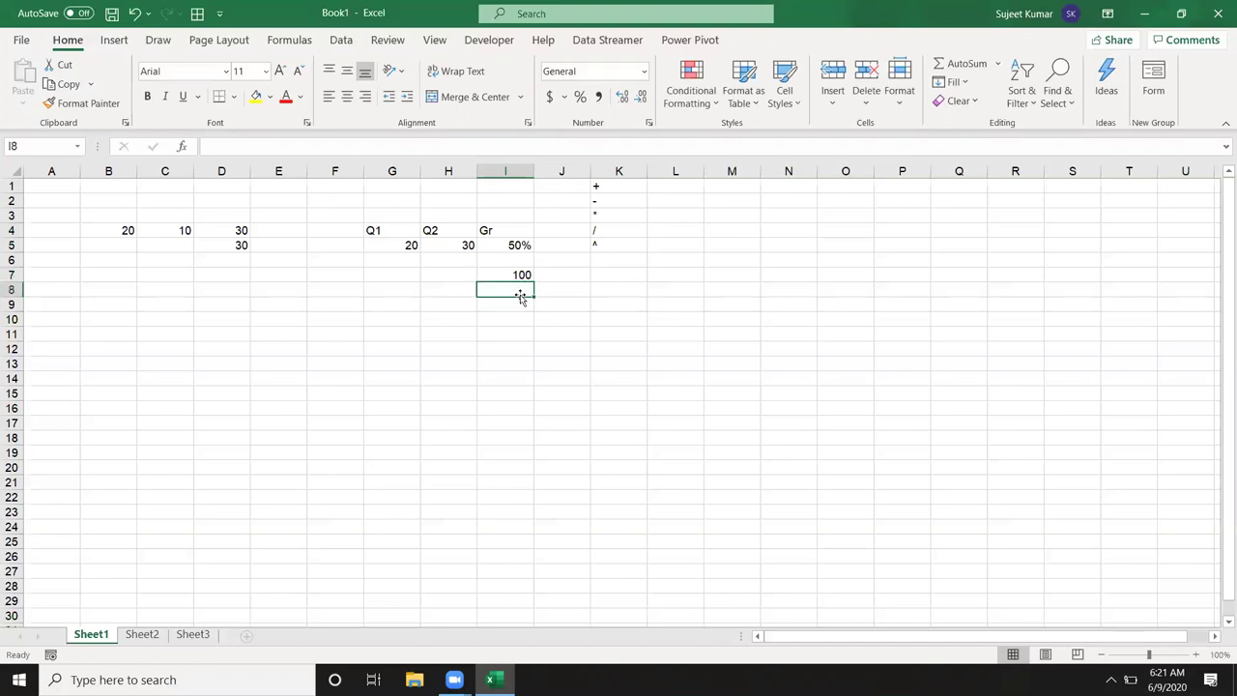
type("10x10")
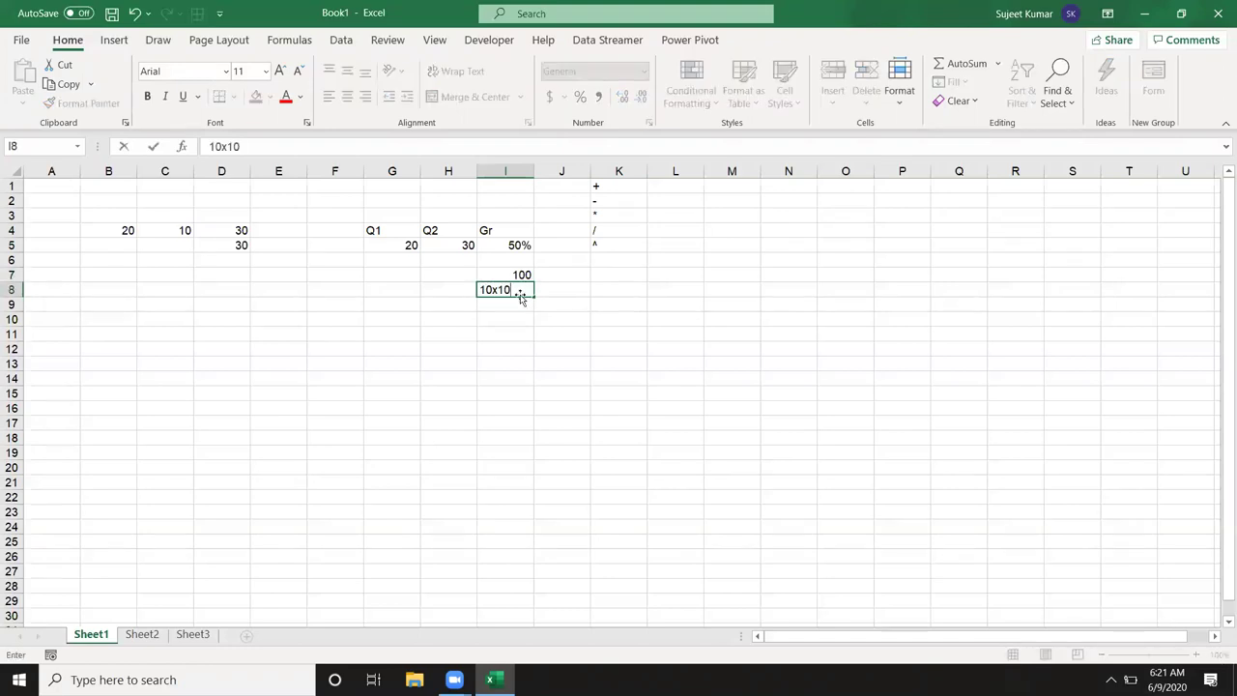
key("Return")
left_click(485, 277)
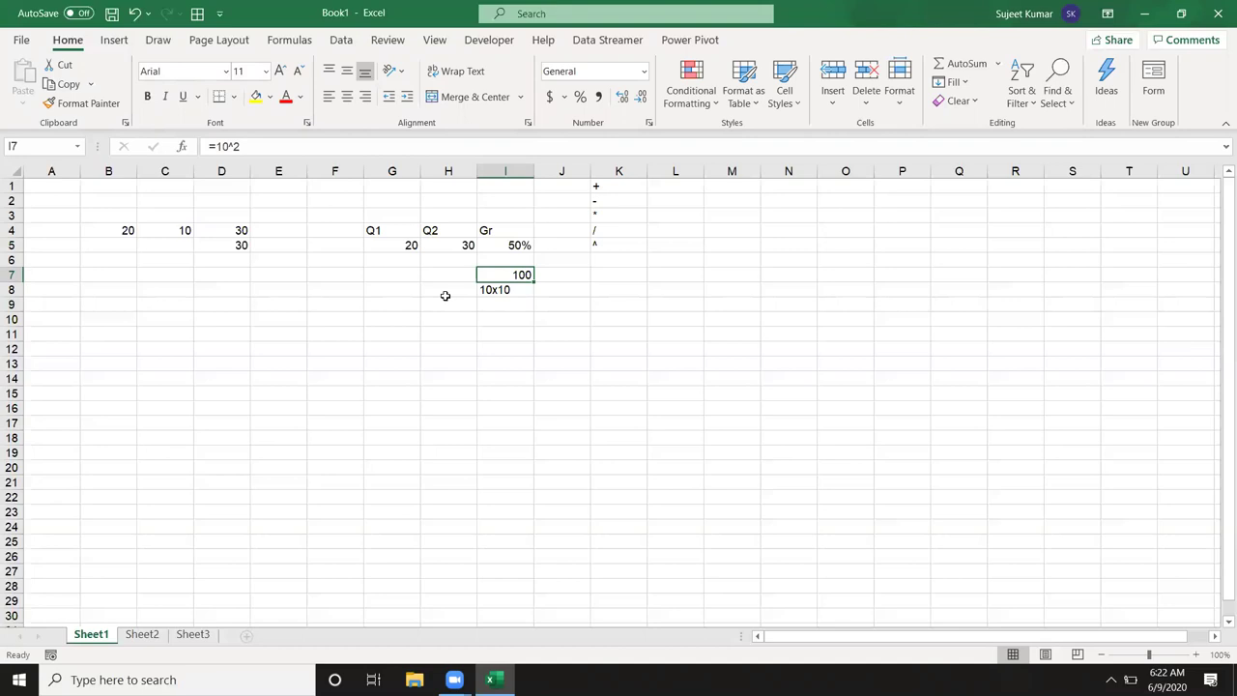
left_click(408, 321)
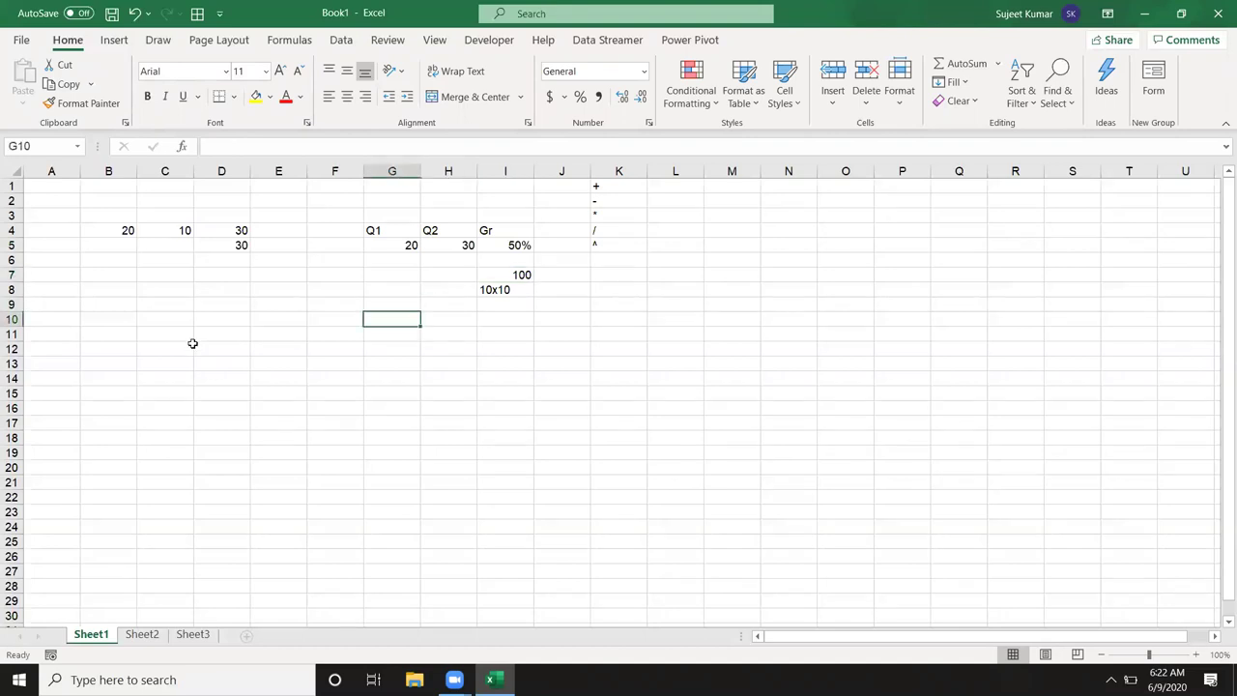
Step: Label B11:B13 as P, R and T, and B15 as Amt
left_click(116, 331)
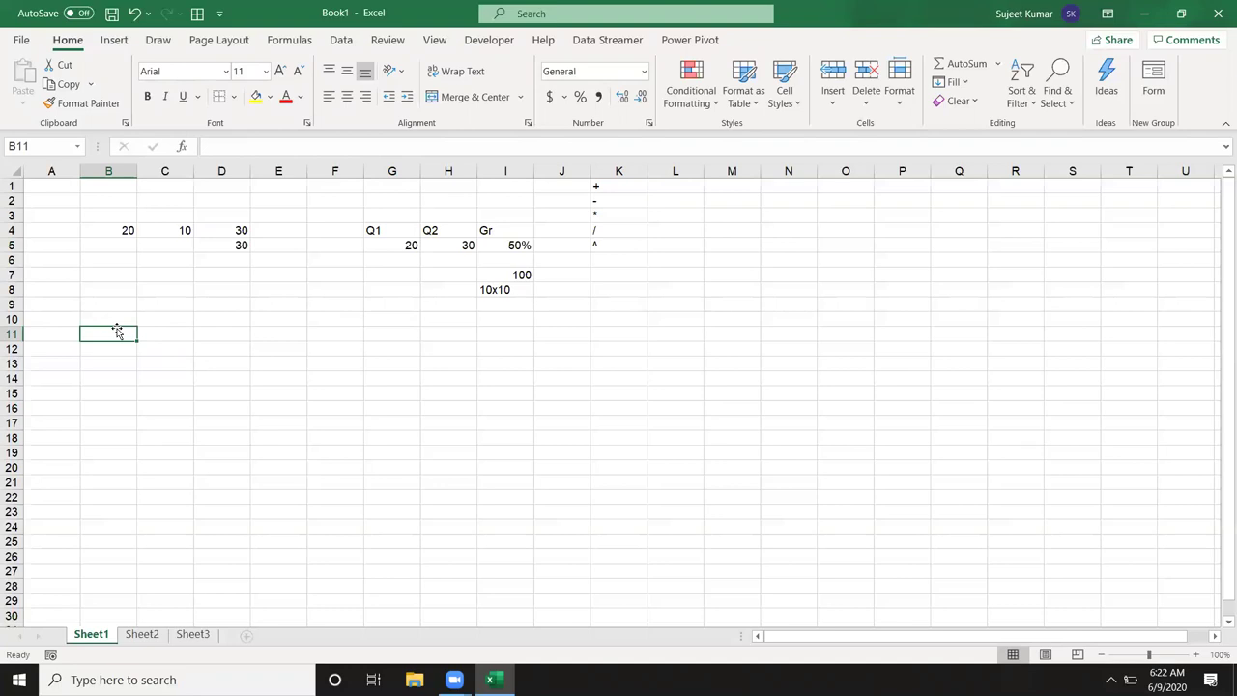
type("P")
key("Return")
type("R")
key("Return")
type("T")
key("Return")
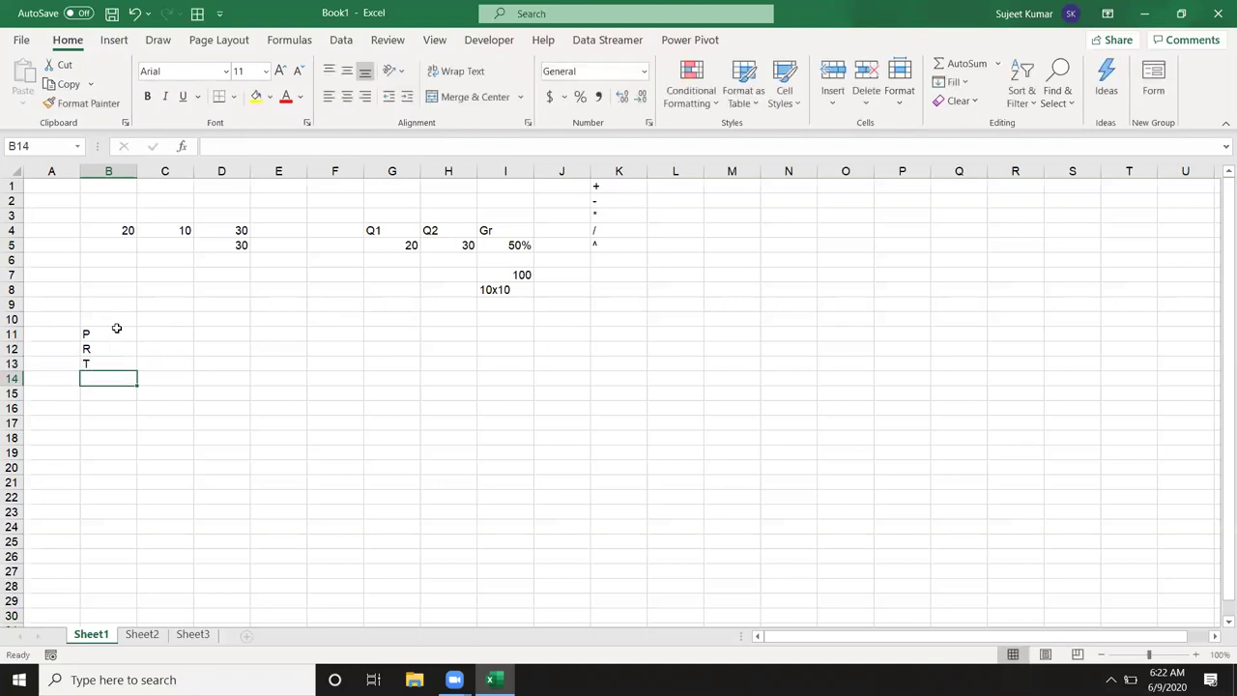
key("Return")
type("Amt")
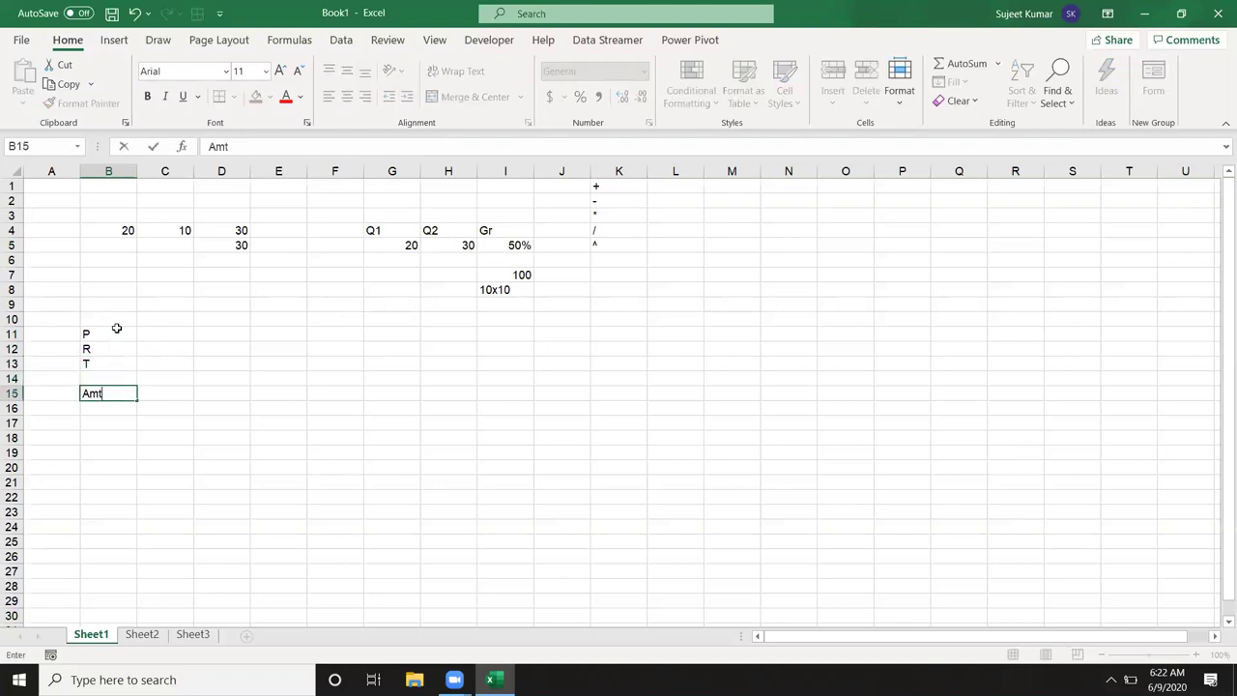
key("Tab")
type("=")
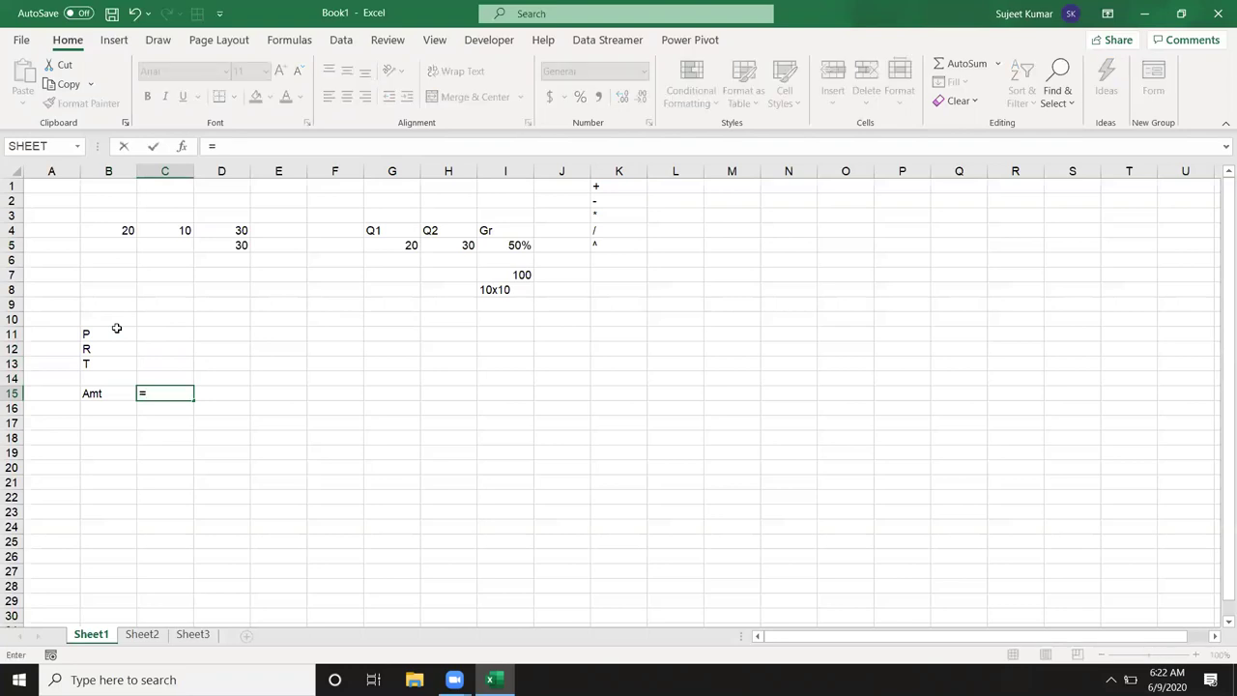
key("Escape")
Step: Enter 50000, 10% and 4 in C11:C13, correcting the mistaken 2
key("Up")
key("Up")
key("Up")
key("Up")
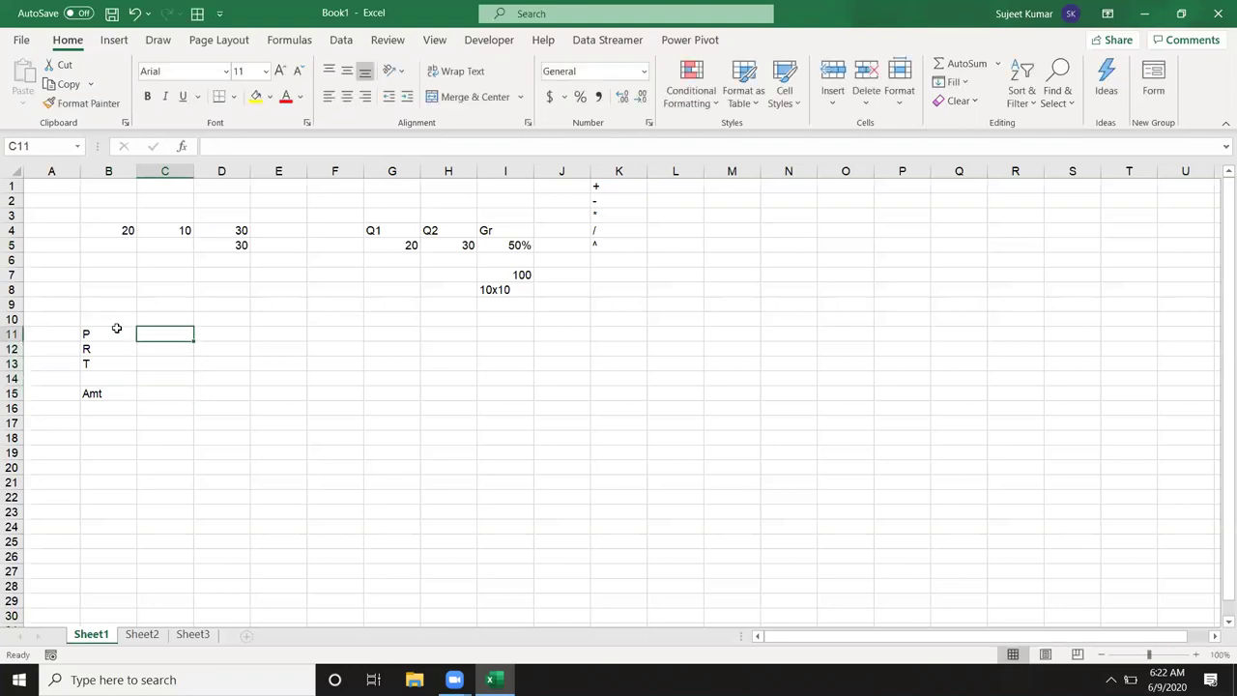
type("50000")
key("Return")
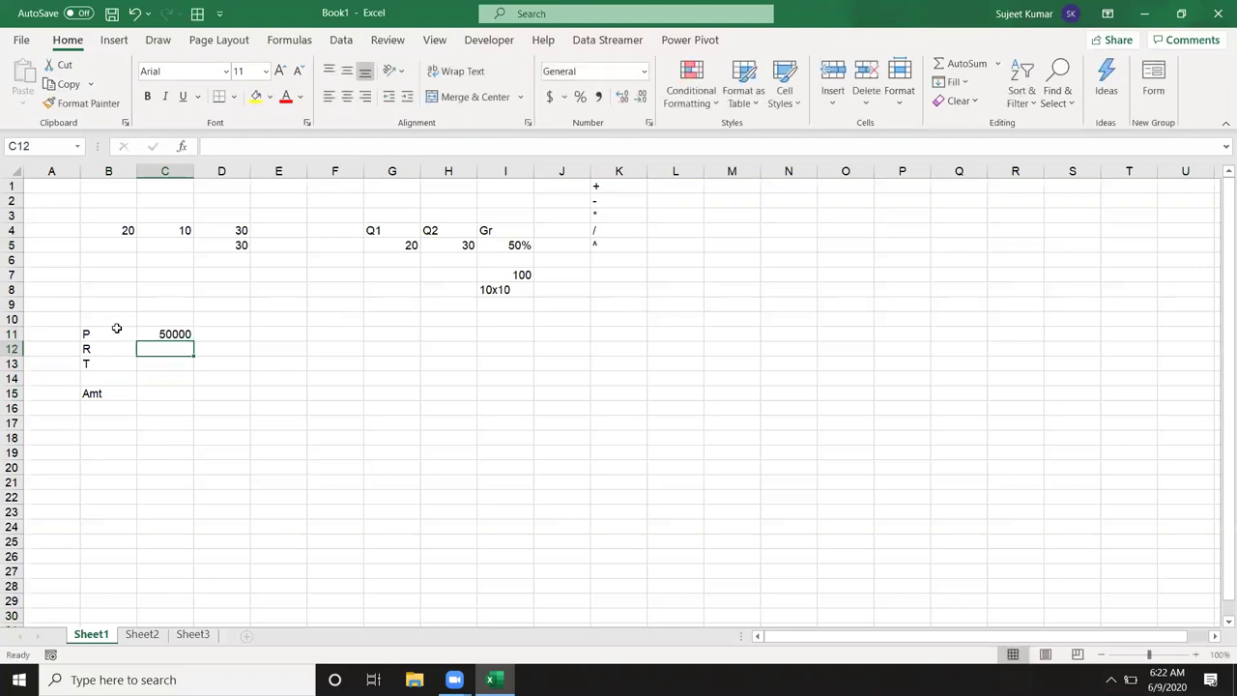
type("10")
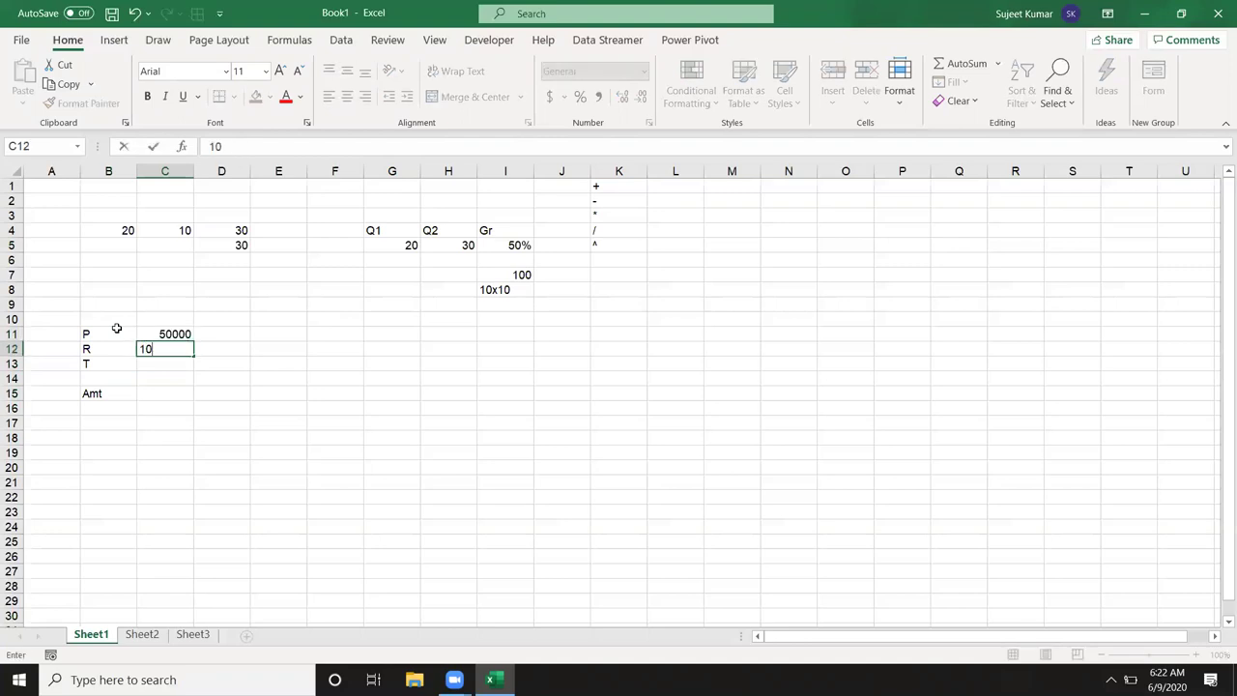
type("%")
key("Return")
type("2")
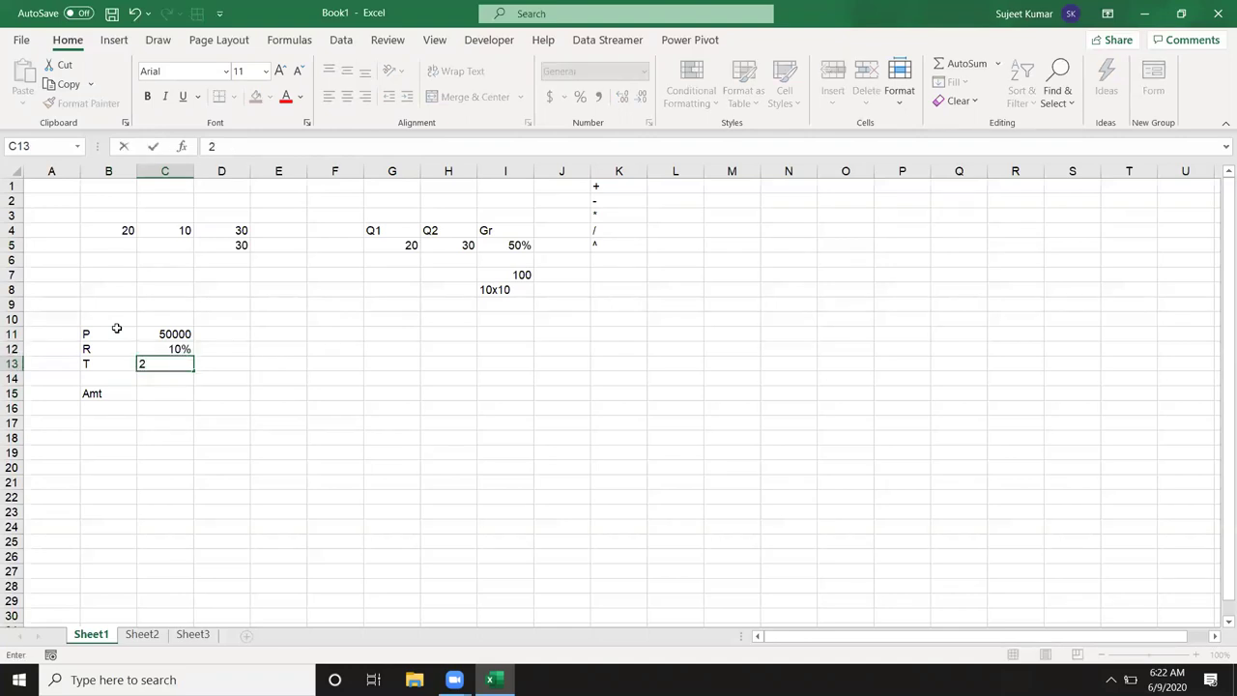
key("Escape")
type("4")
key("Return")
Step: Put a ? placeholder in C15 beside Amt
key("Right")
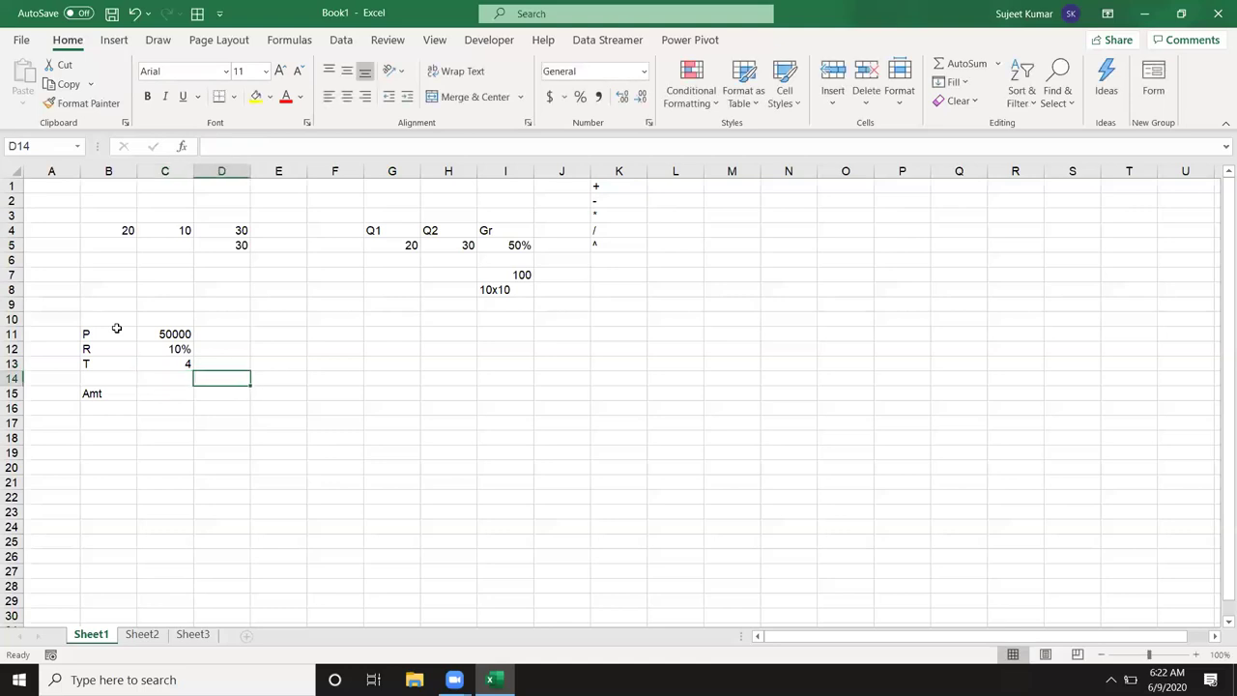
key("Down")
key("Left")
type("?")
key("Return")
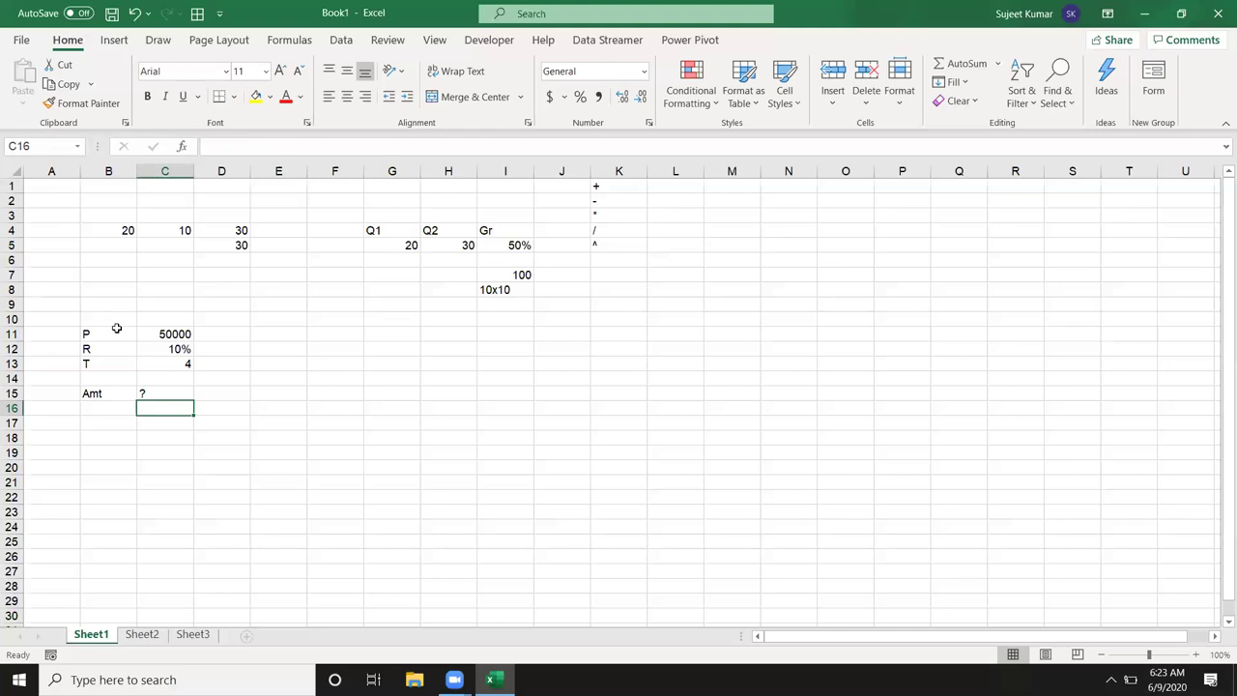
Step: Type the plain-text note A=P*(1+R/N)^(T*N) in F15, replacing the 12 with N
key("Right")
key("Up")
key("Down")
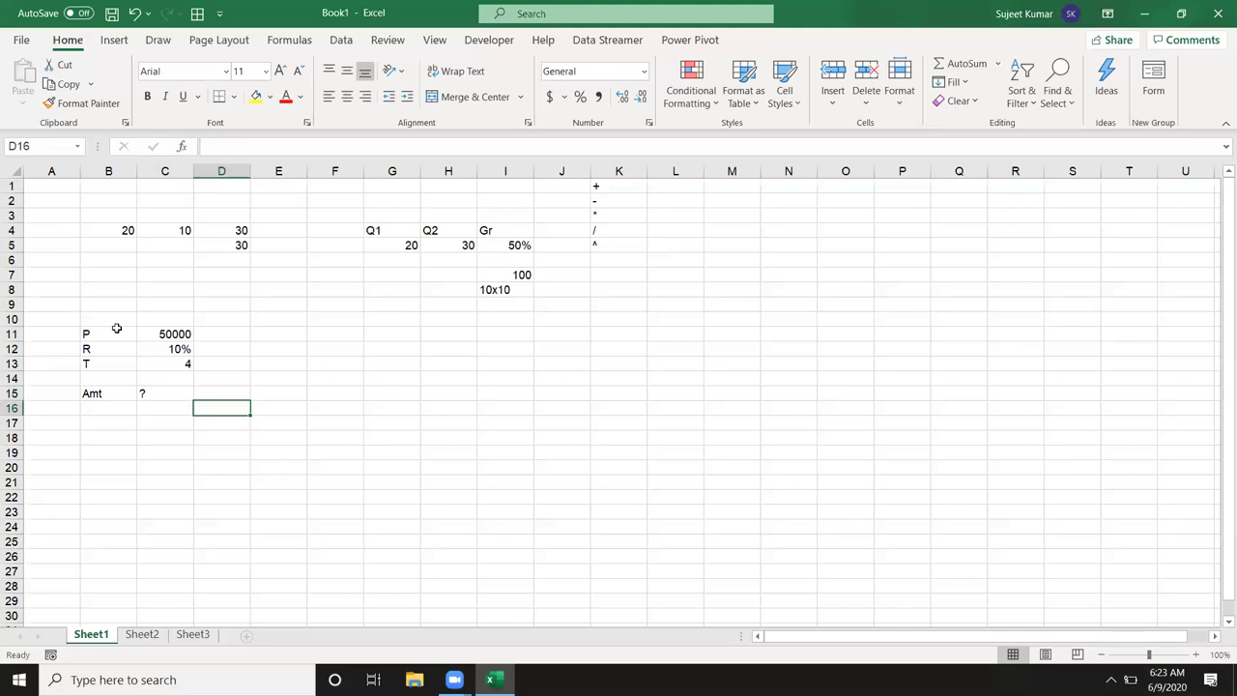
key("Right")
key("Right")
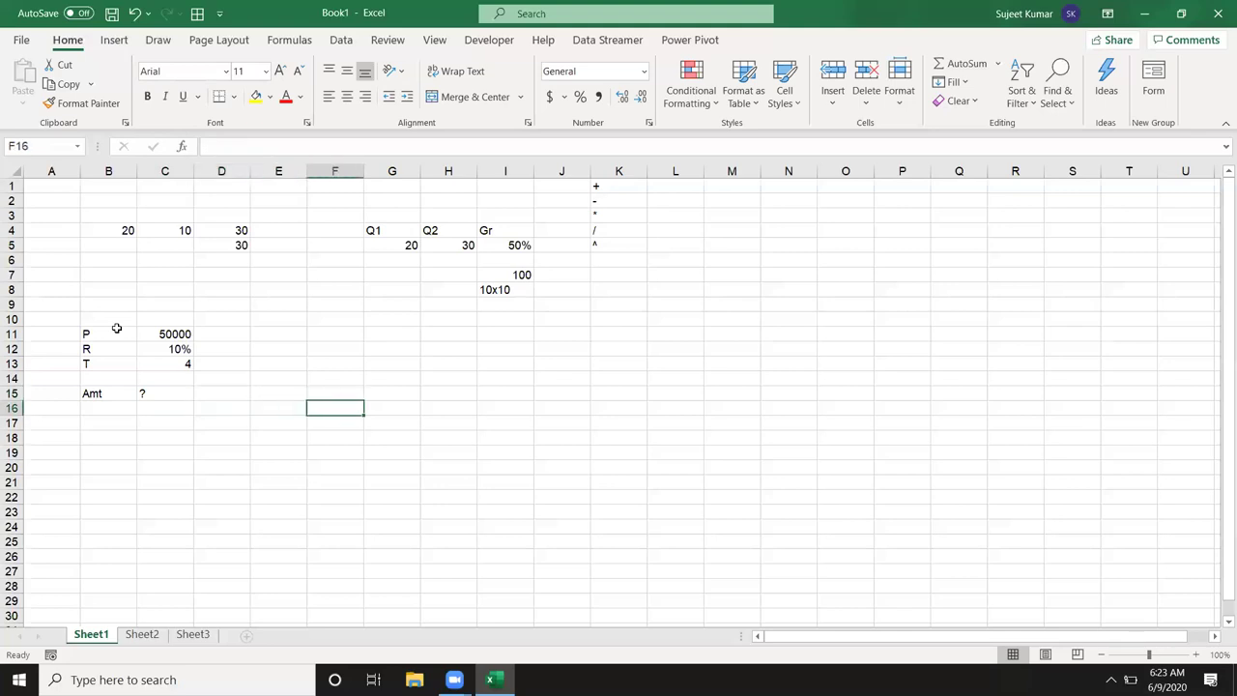
key("Up")
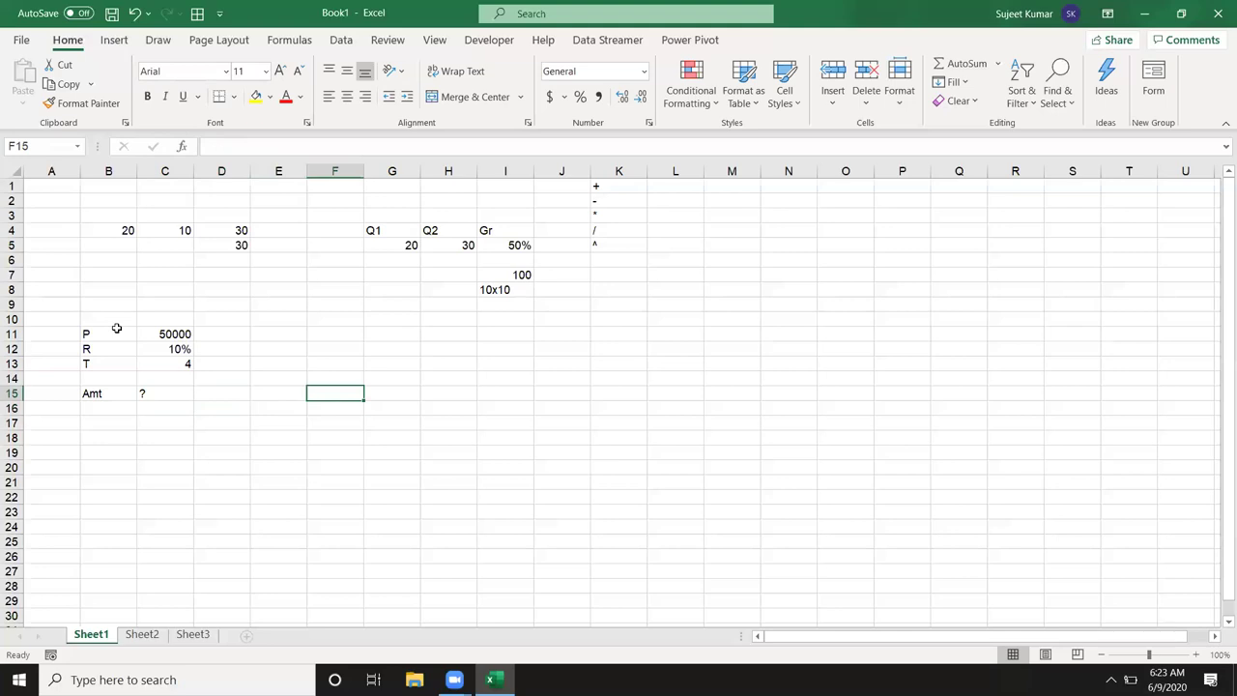
type("A=")
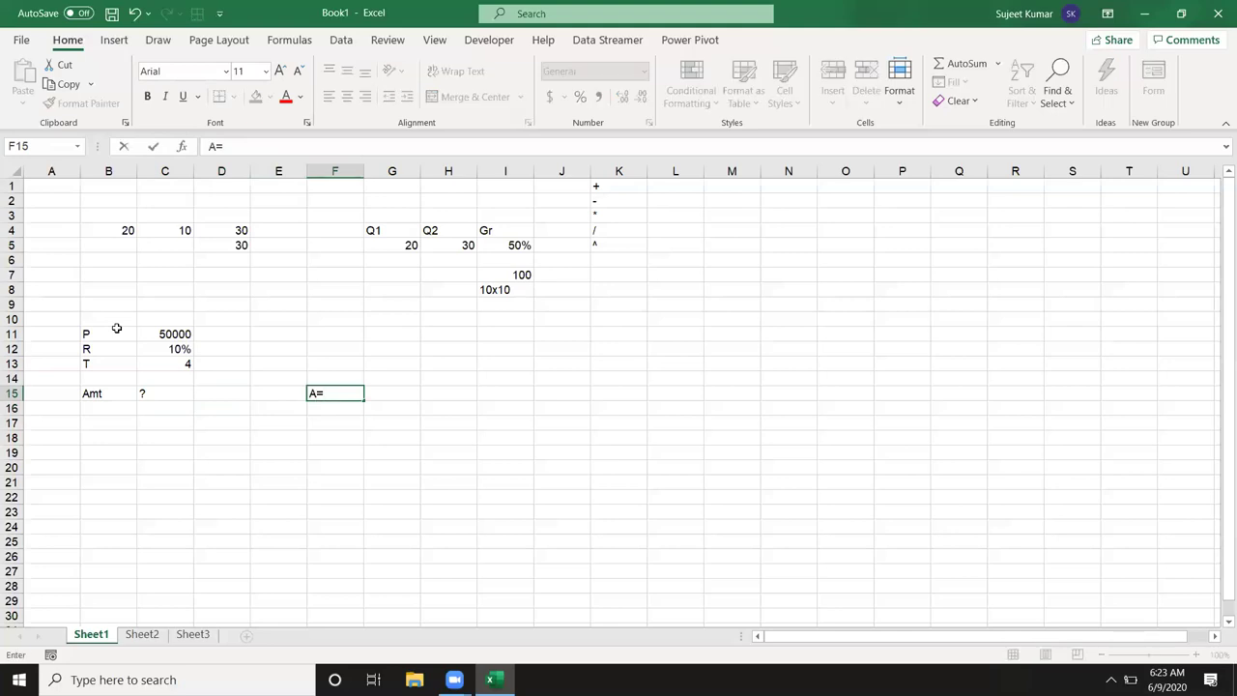
type("P")
type("*")
type("(")
type("1")
type("+")
type("R")
type("/")
type("12")
key("BackSpace")
key("BackSpace")
type("N)")
type("^(")
type("T*")
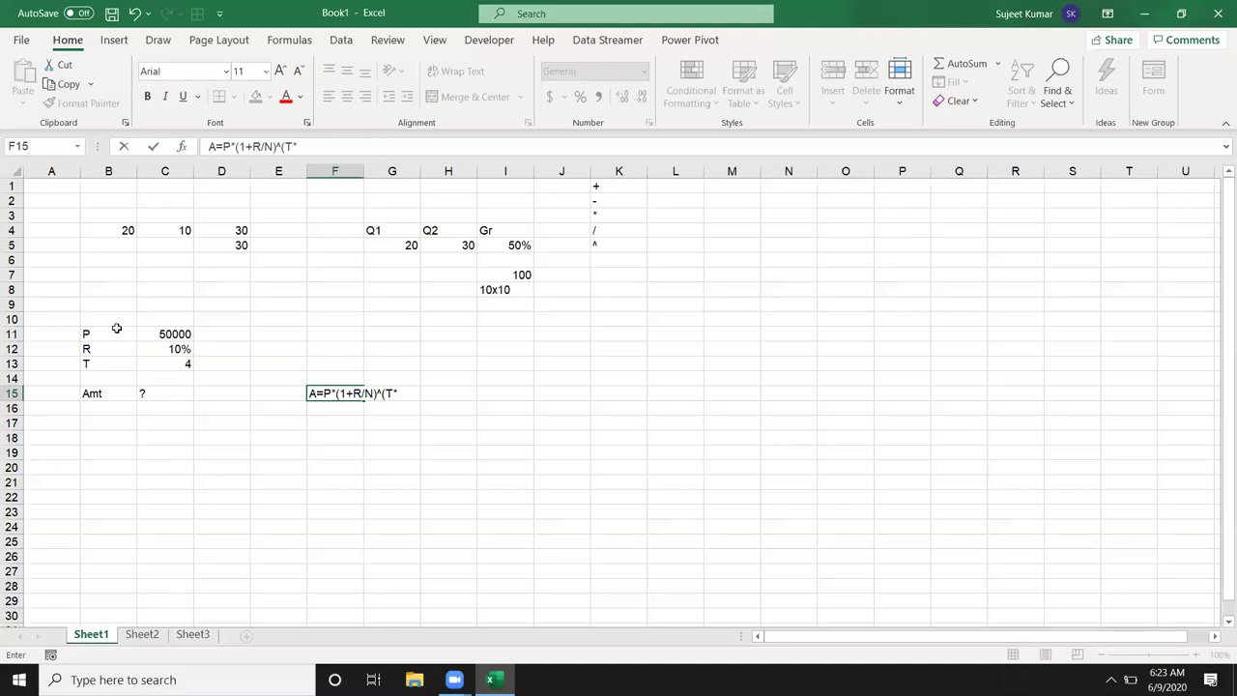
type("N")
type(")")
key("Return")
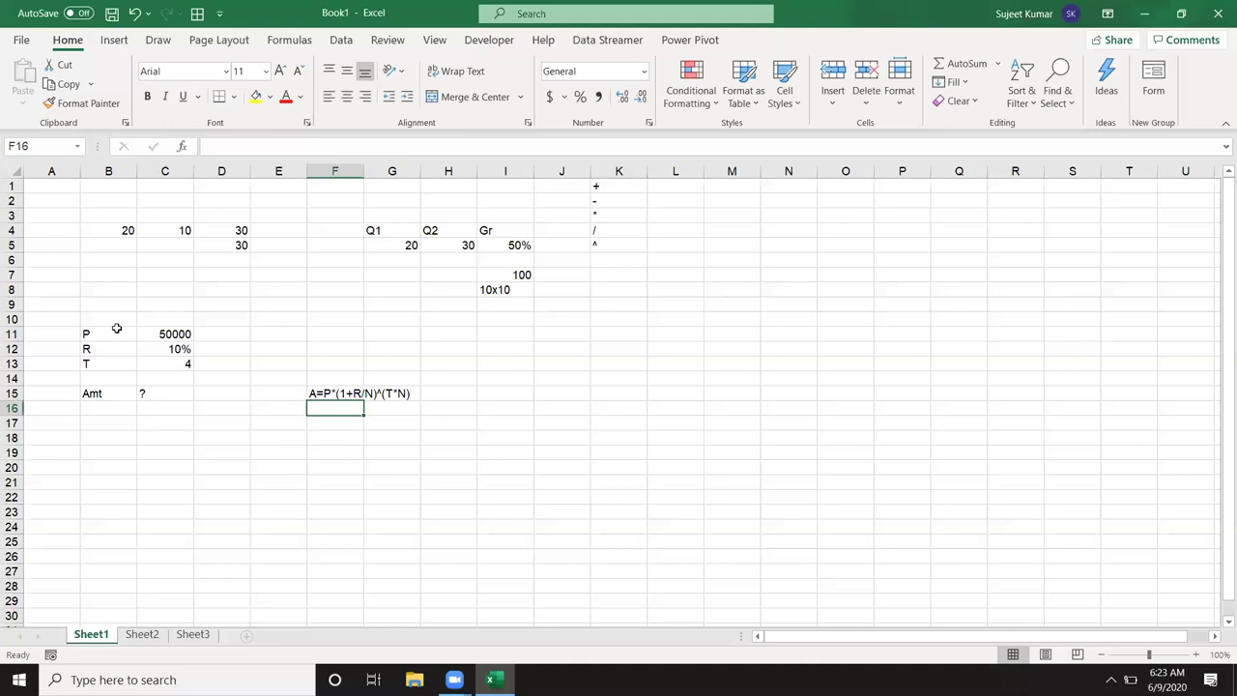
key("Down")
key("Down")
key("Left")
key("Left")
key("Left")
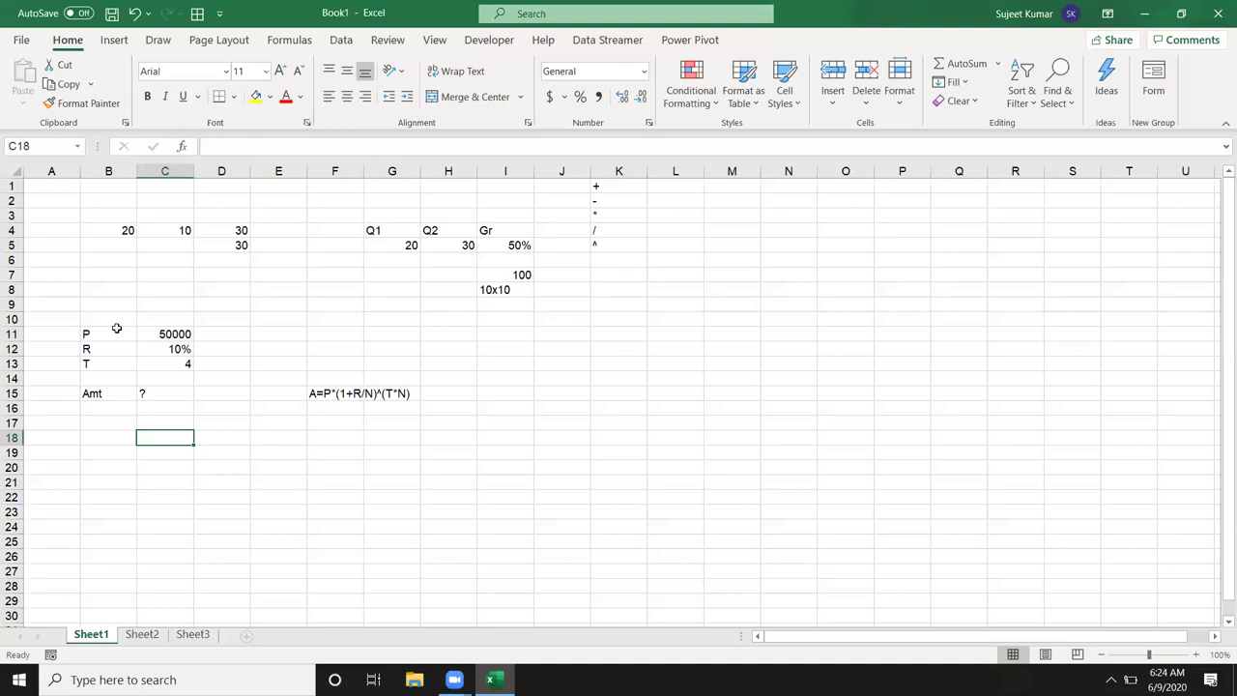
Step: Enter the monthly rate =C12/12 in C17, giving 0.008333
key("Up")
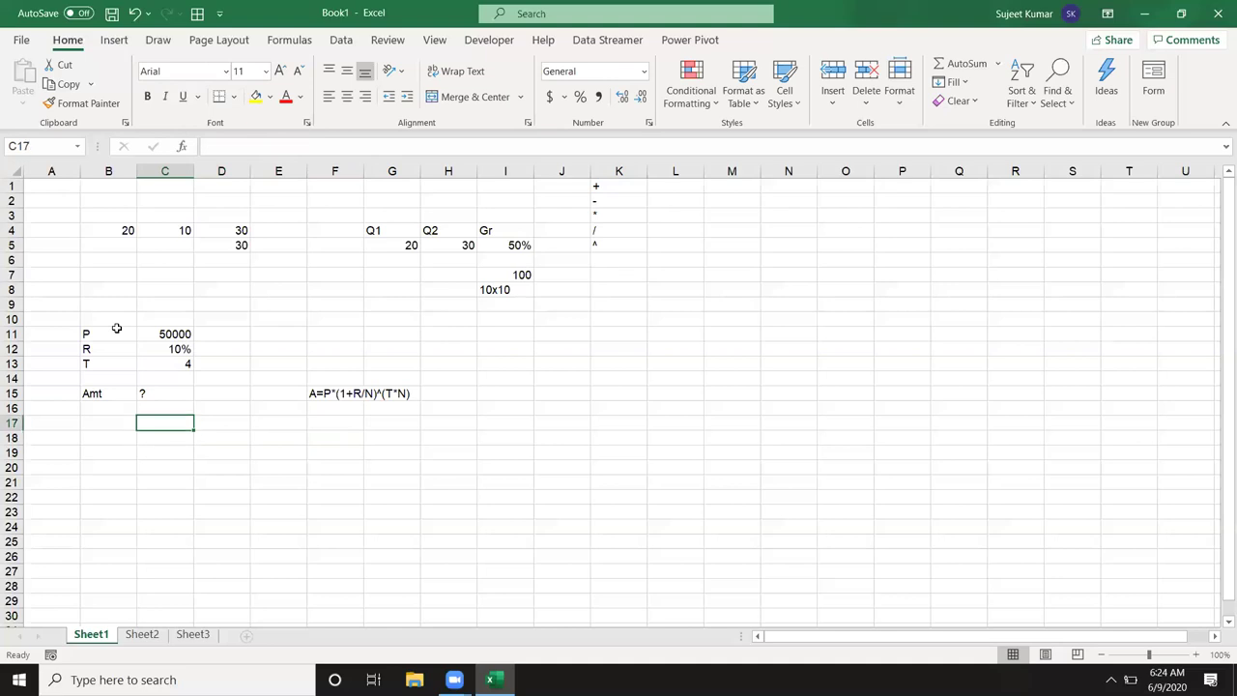
type("=")
key("Up")
key("Up")
key("Up")
key("Up")
key("Up")
type("/")
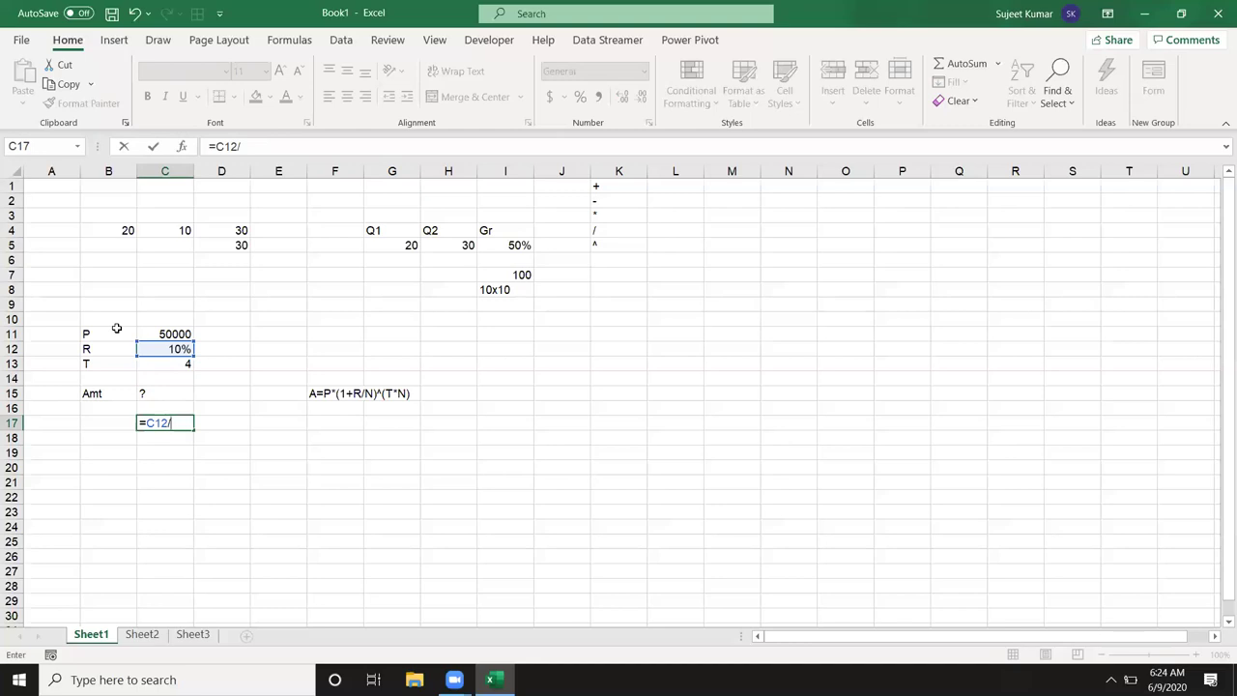
type("12")
key("Return")
Step: Enter the growth factor =1+C17 in D17, giving 1.008333
key("Up")
key("Right")
type("1+")
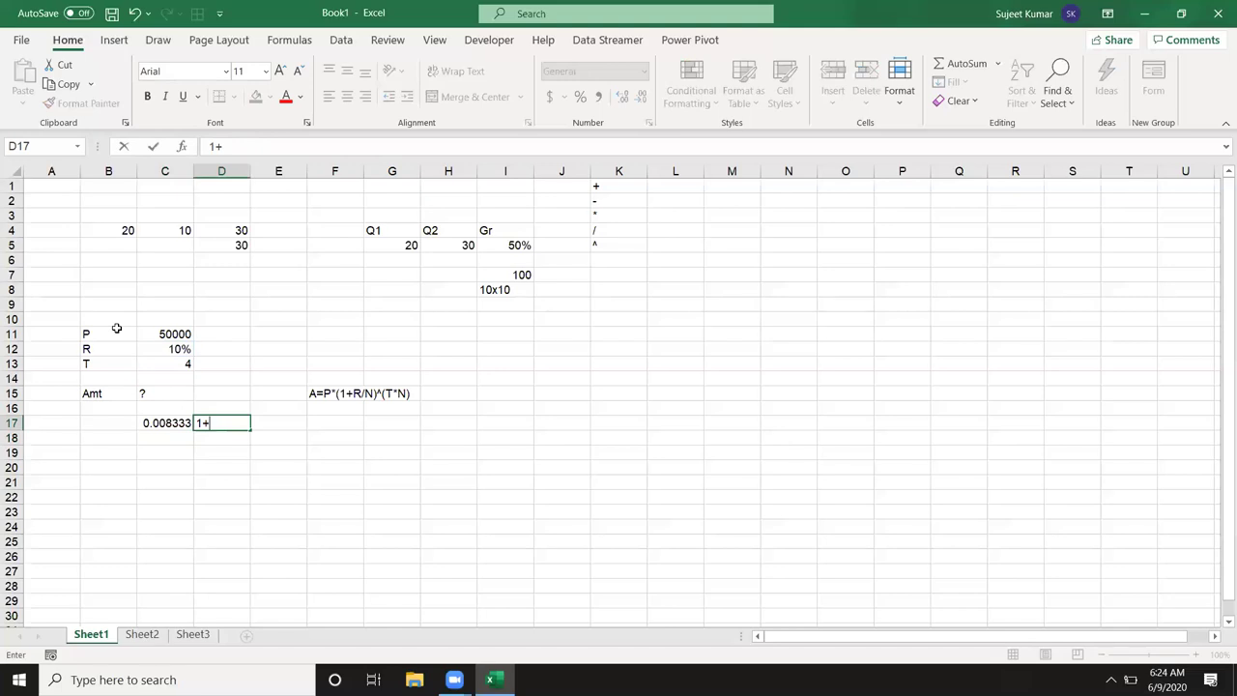
key("Left")
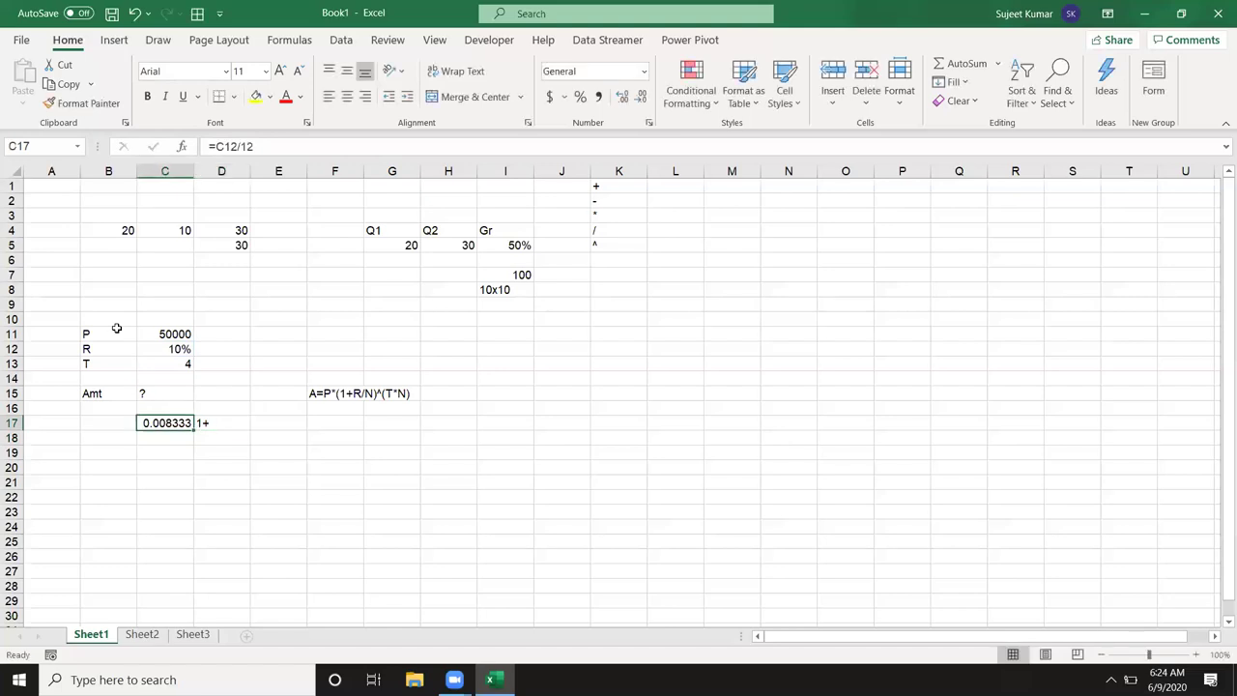
key("Right")
type("=1+")
key("Left")
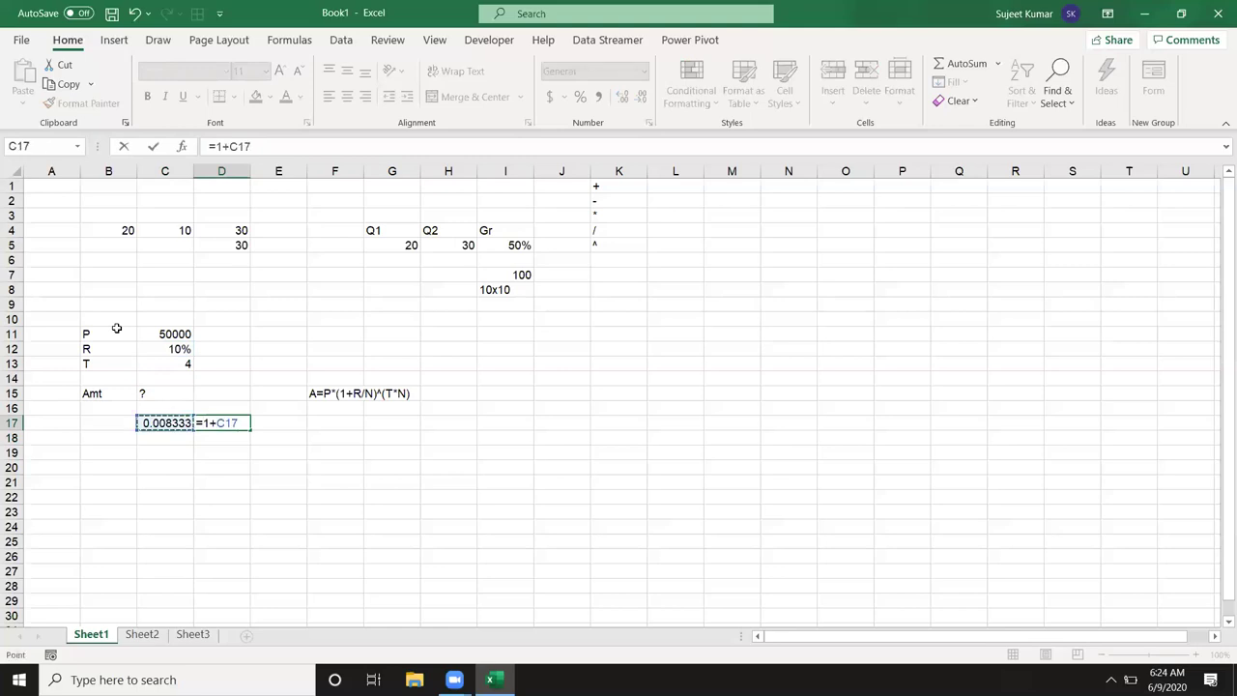
key("Return")
Step: Enter the period count =C13*12 in E17, giving 48
key("Up")
key("Right")
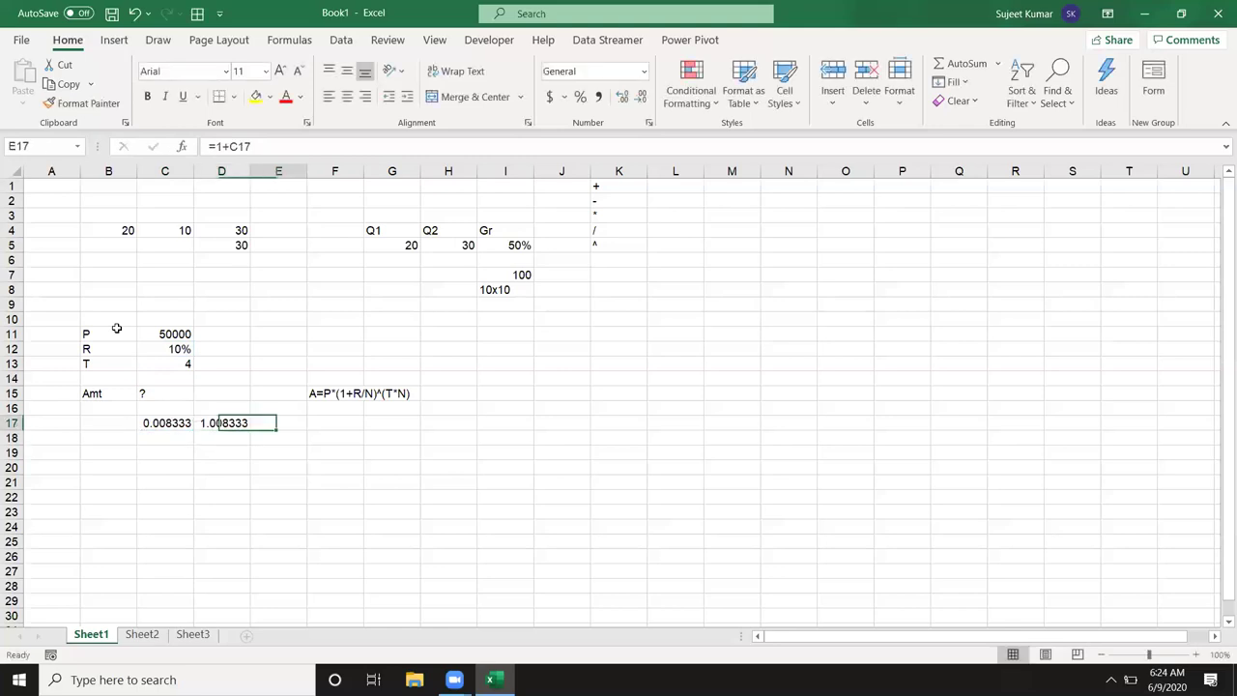
type("=")
key("Up")
key("Up")
key("Up")
key("Left")
key("Up")
key("Left")
type("*12")
key("Return")
key("Up")
Step: Enter the power =D17^E17 in F17, giving 1.489354
key("Right")
type("=")
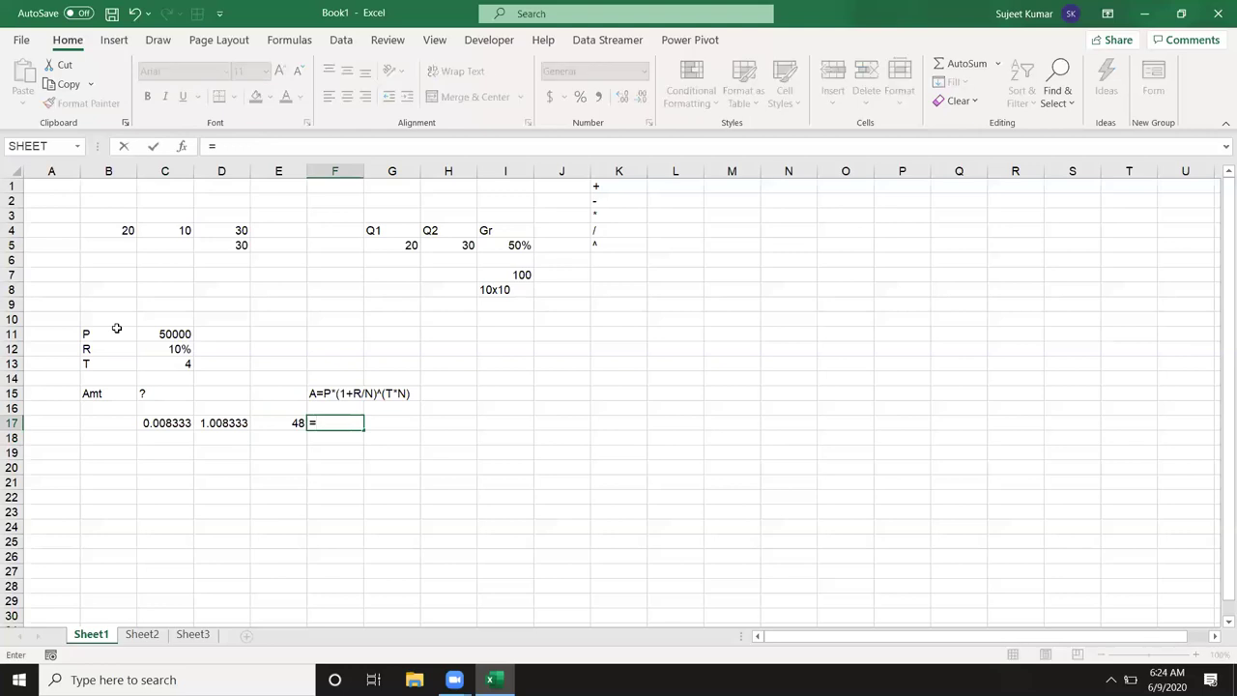
key("Left")
key("Left")
type("^")
key("Left")
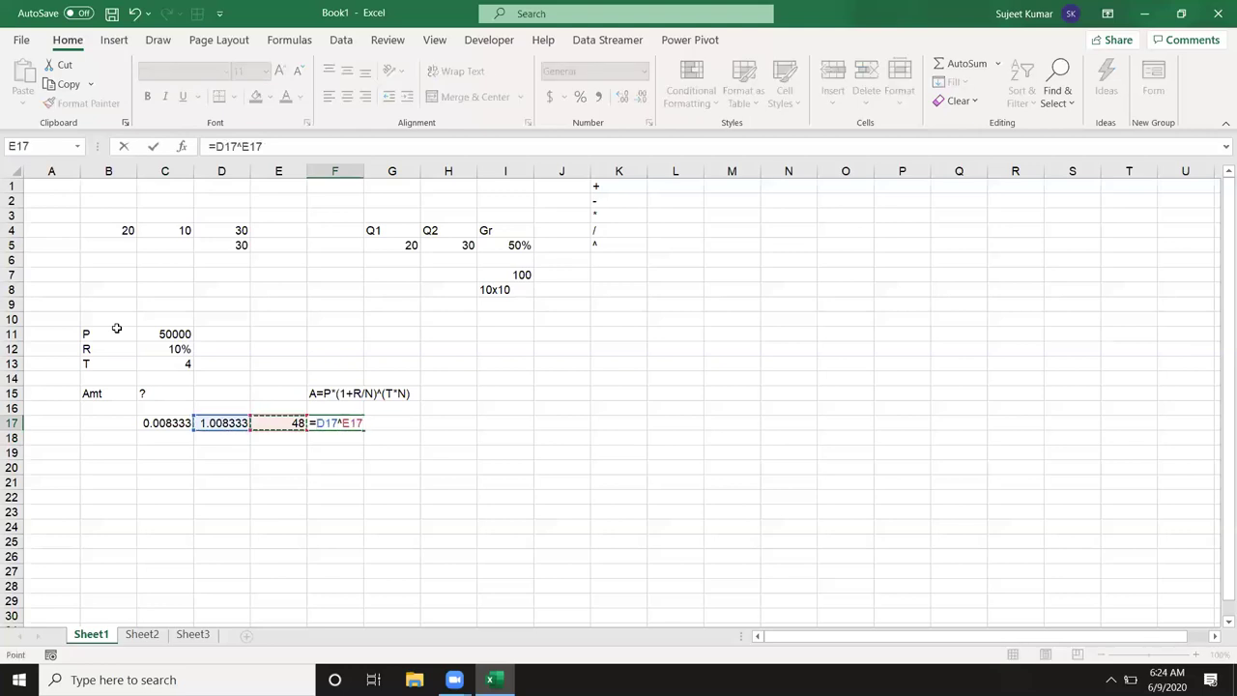
key("Return")
Step: Enter the final amount =F17*C11 in G17, giving 74467.7
key("Up")
key("Right")
type("=")
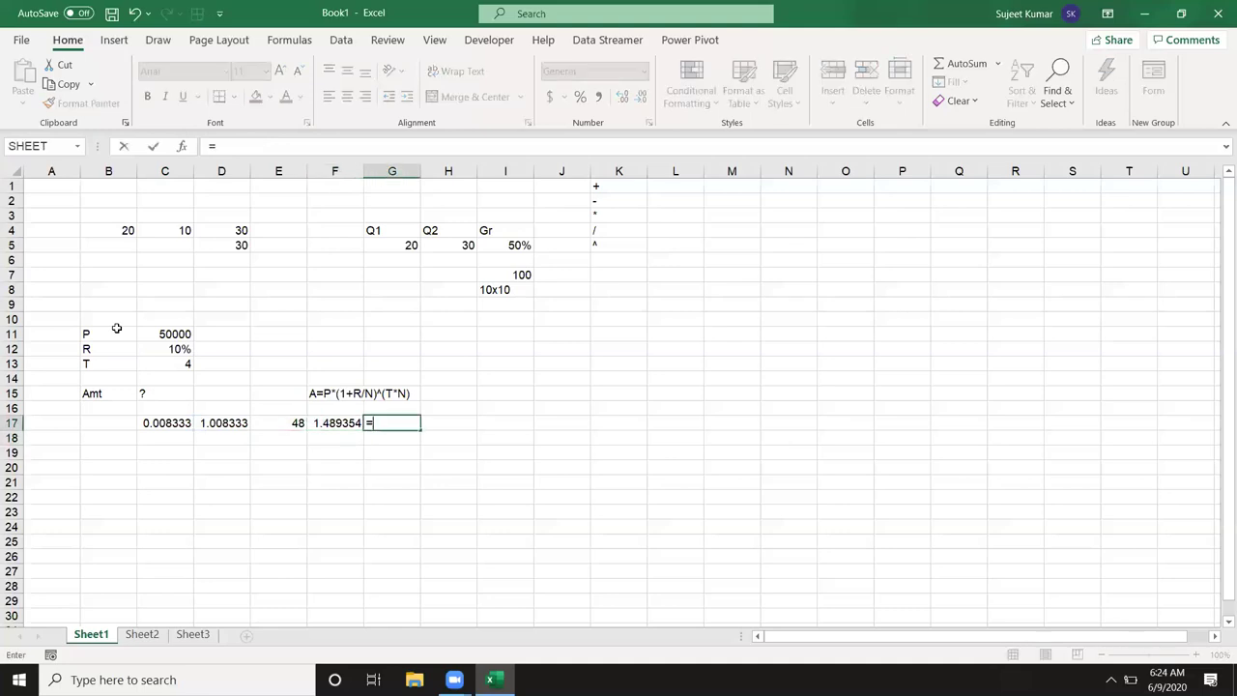
key("Left")
type("*")
key("Up")
key("Left")
key("Left")
key("Left")
key("Up")
key("Up")
key("Up")
key("Up")
key("Up")
key("Left")
key("Return")
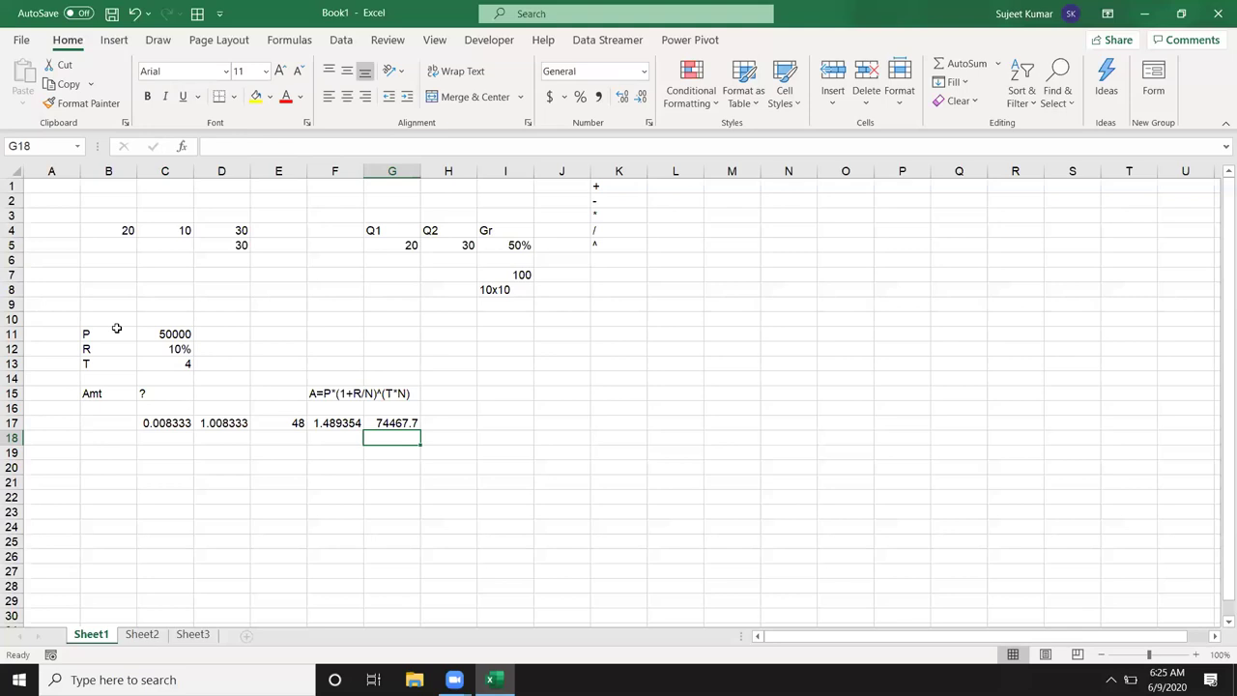
key("Left")
key("Left")
key("Left")
key("Left")
key("Up")
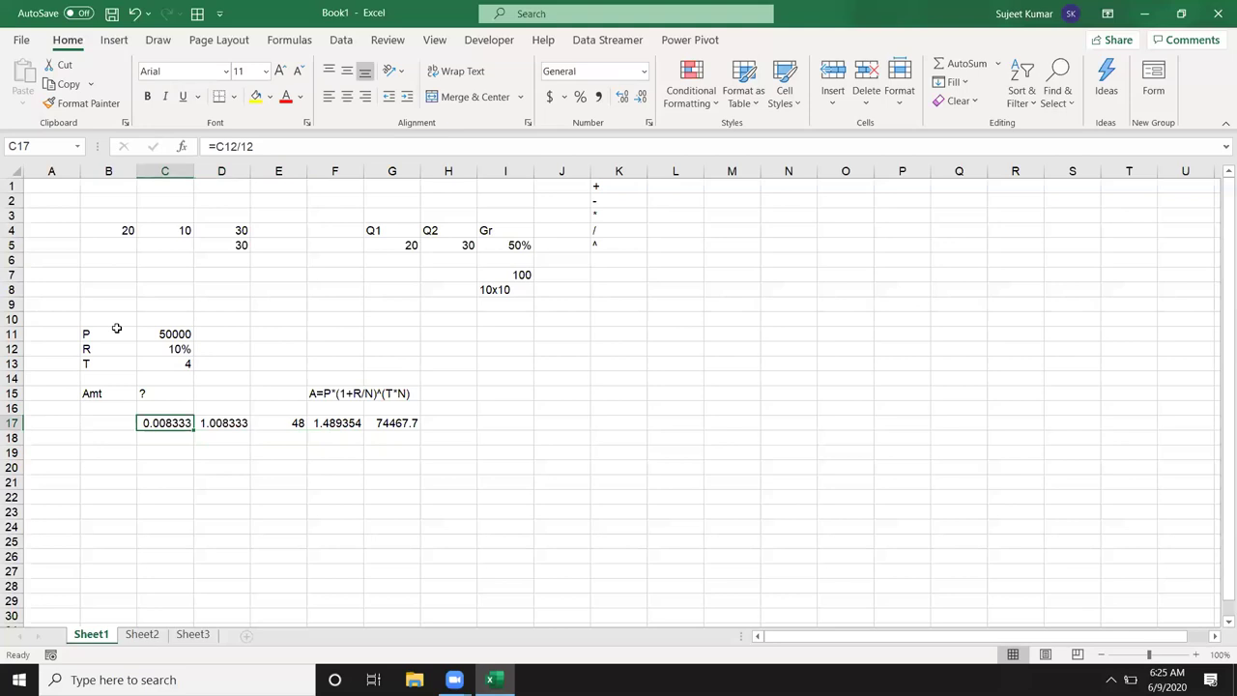
key("F2")
key("shift+Left")
key("shift+Left")
key("shift+Left")
key("shift+Left")
key("shift+Left")
key("shift+Left")
key("shift+Left")
key("ctrl+c")
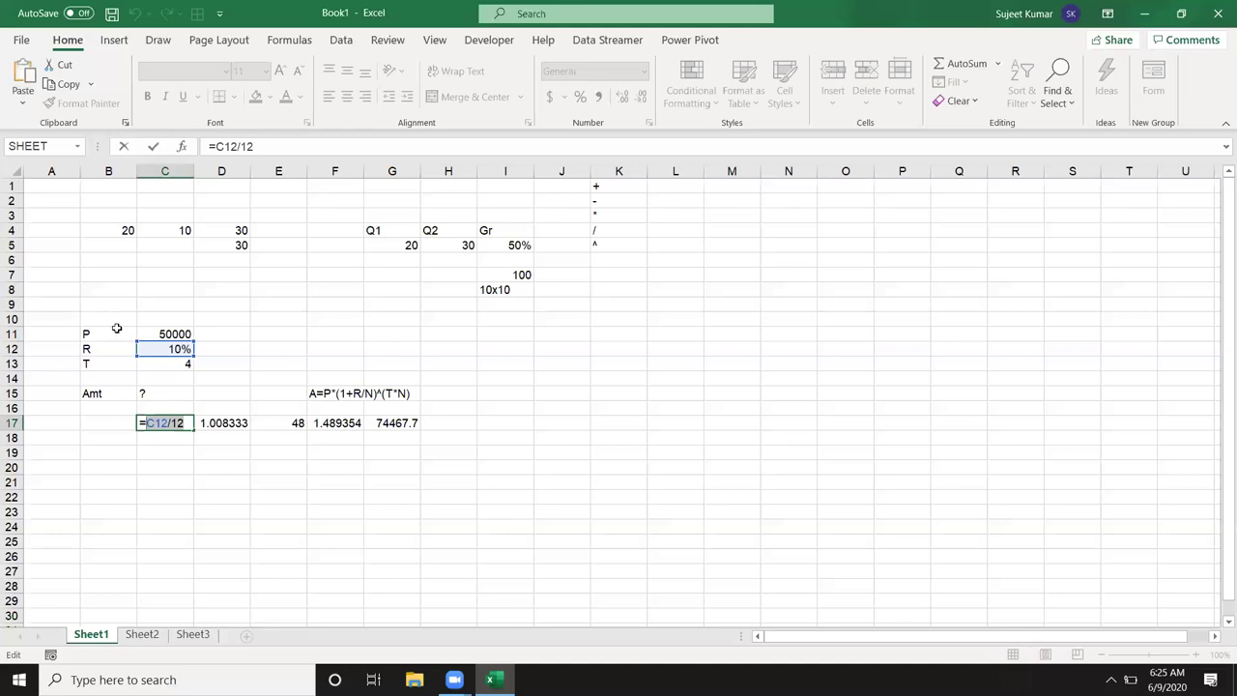
key("Escape")
key("Right")
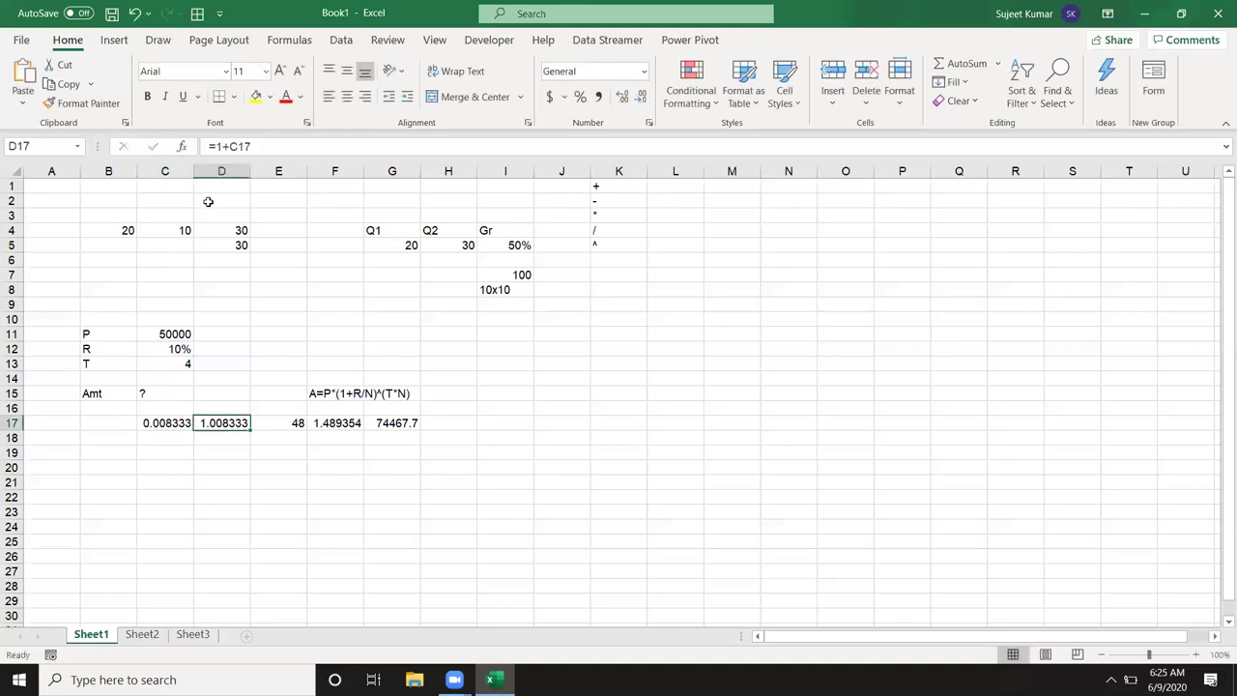
left_click(228, 147)
key("Delete")
key("Delete")
key("Delete")
type("(")
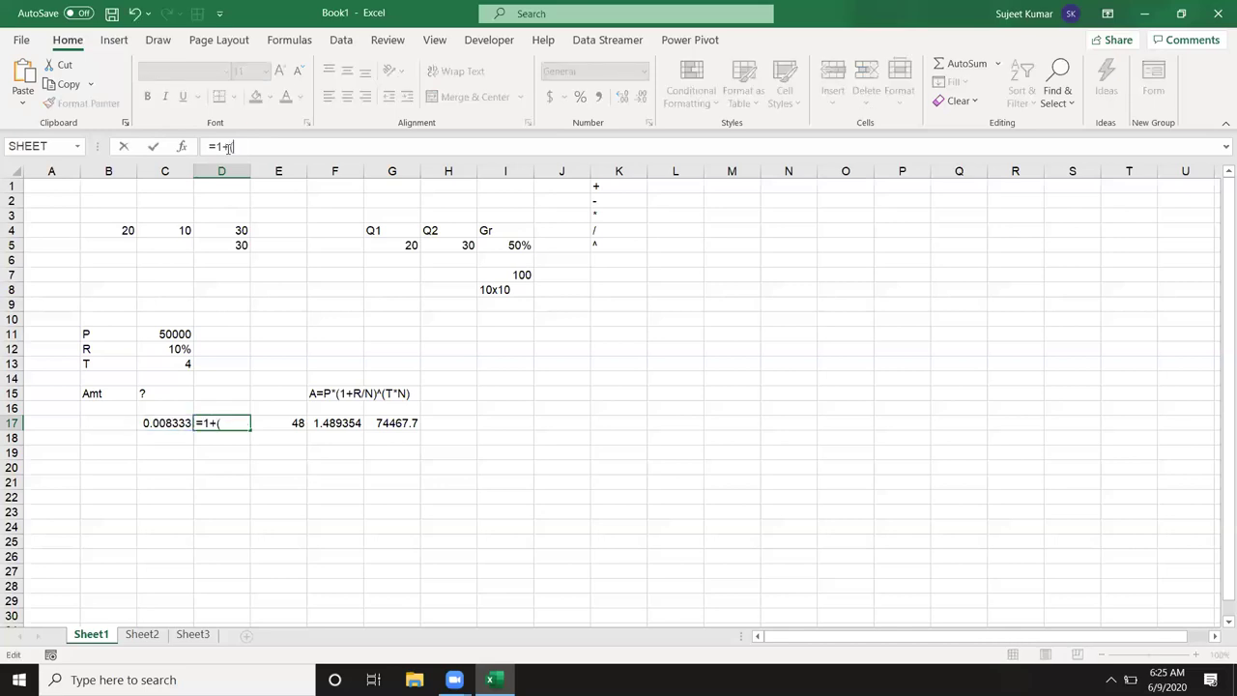
type("C12/12)")
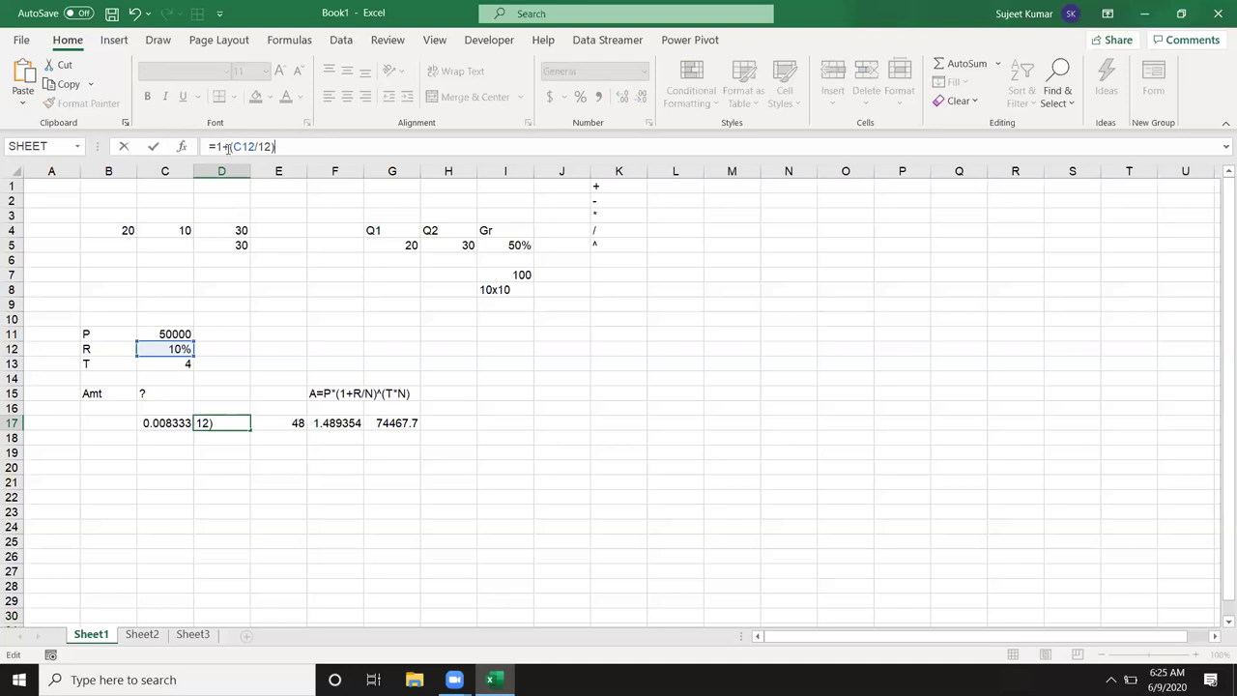
key("ctrl+Return")
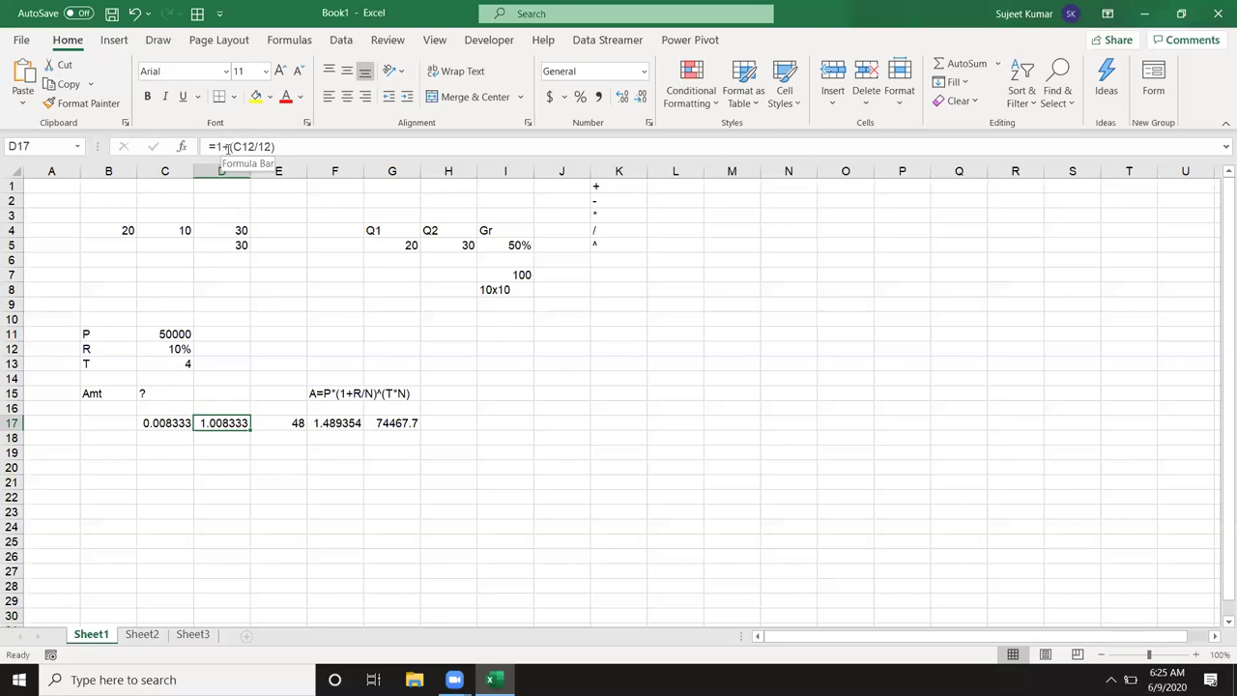
left_click(217, 146)
left_click_drag(214, 146, 323, 138)
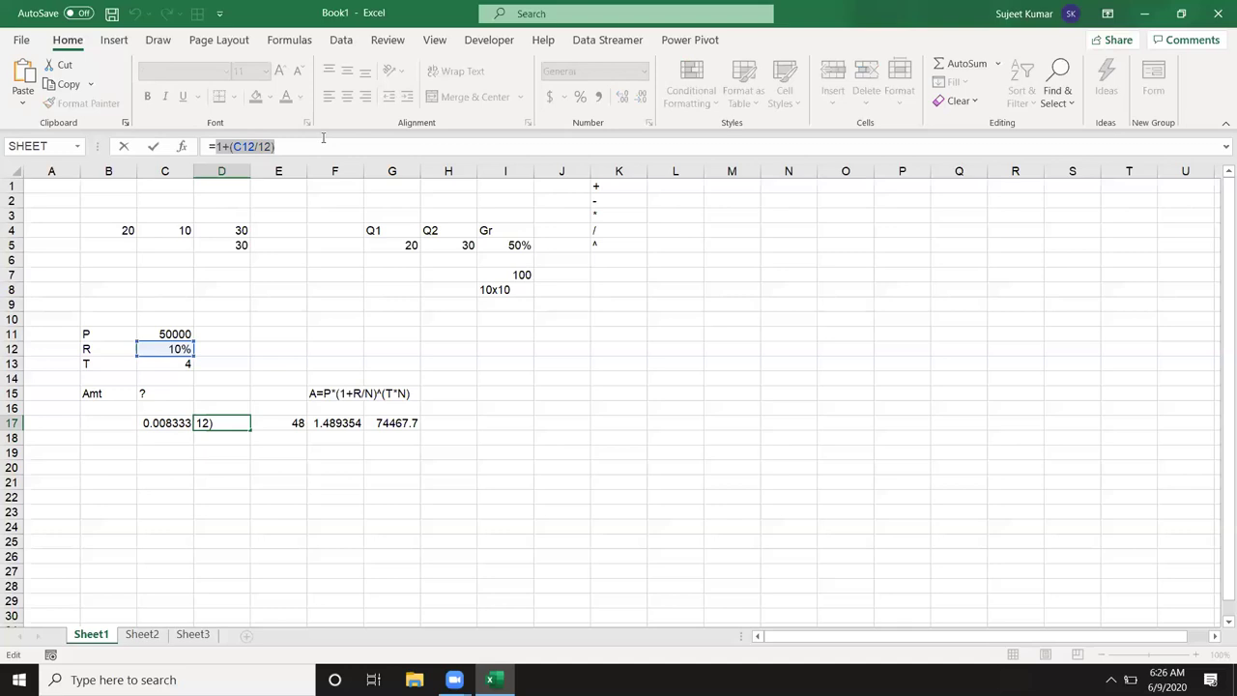
key("BackSpace")
key("Escape")
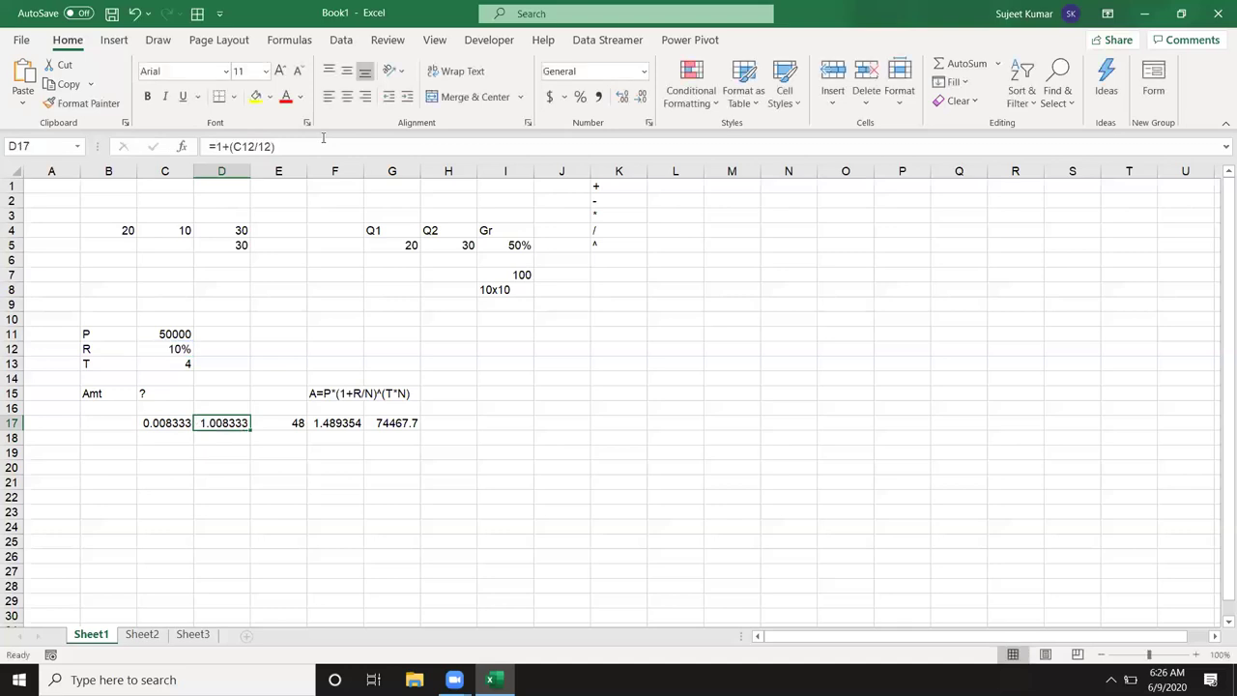
key("Right")
key("Right")
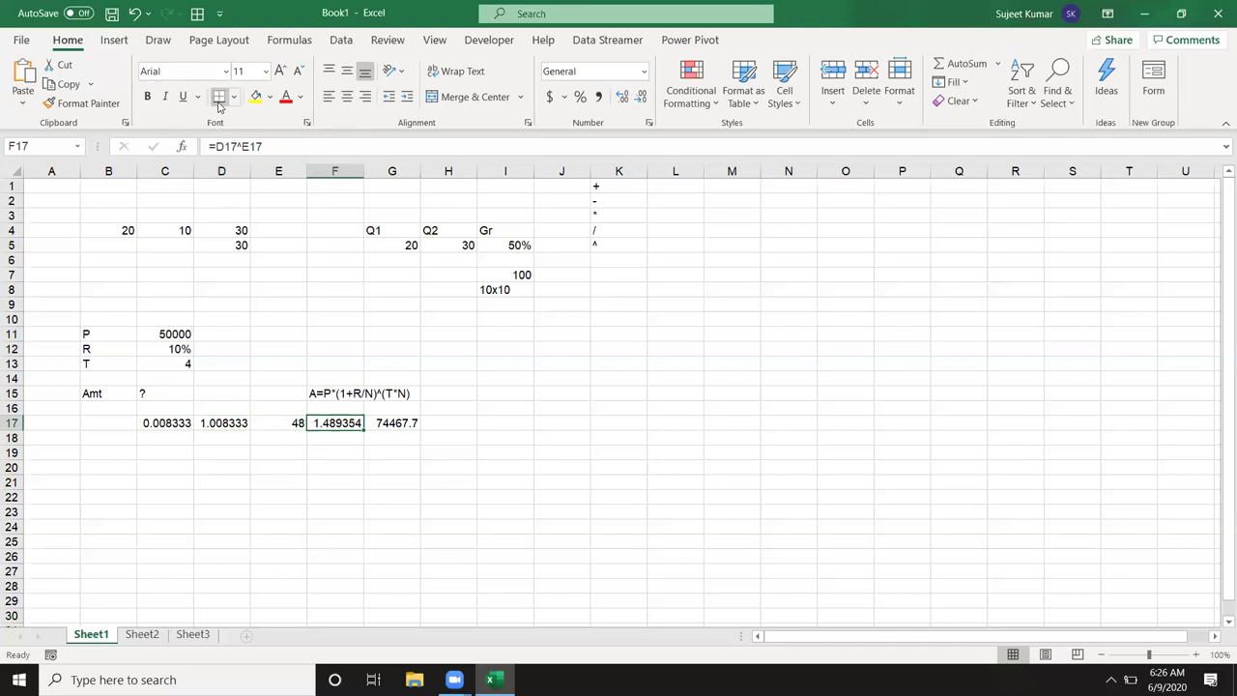
Step: Replace the D17 reference in F17's formula with (1+(C12/12))
left_click(236, 146)
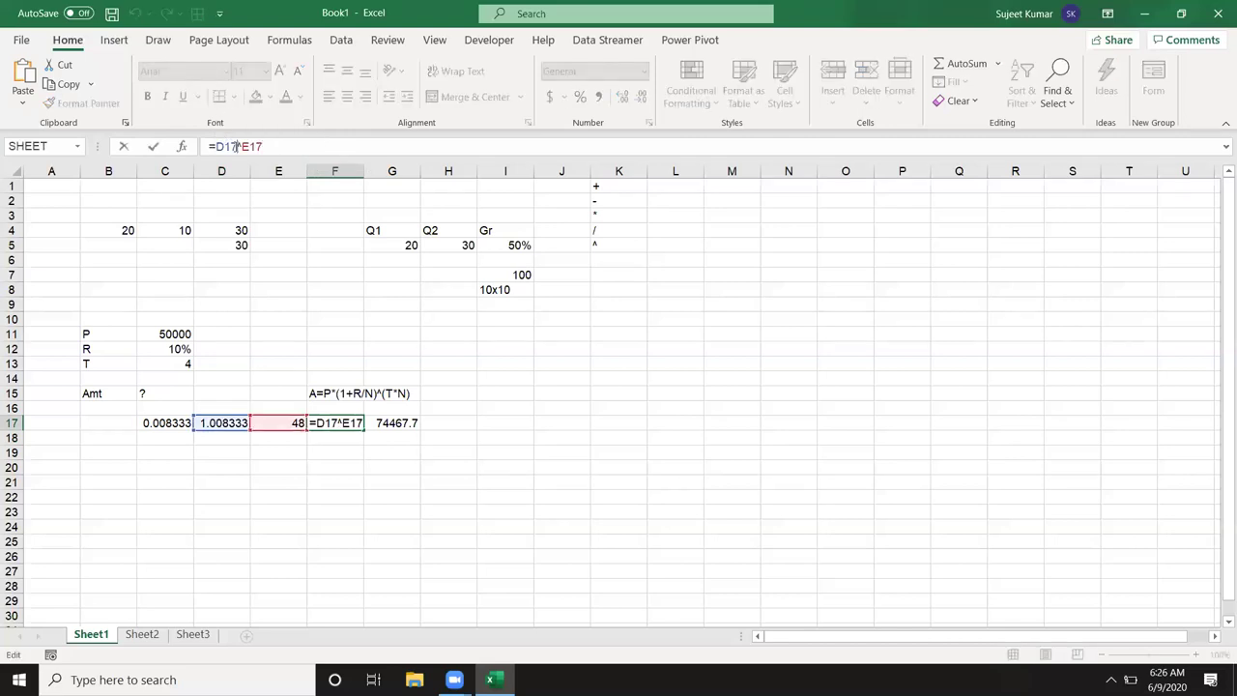
key("BackSpace")
key("BackSpace")
key("BackSpace")
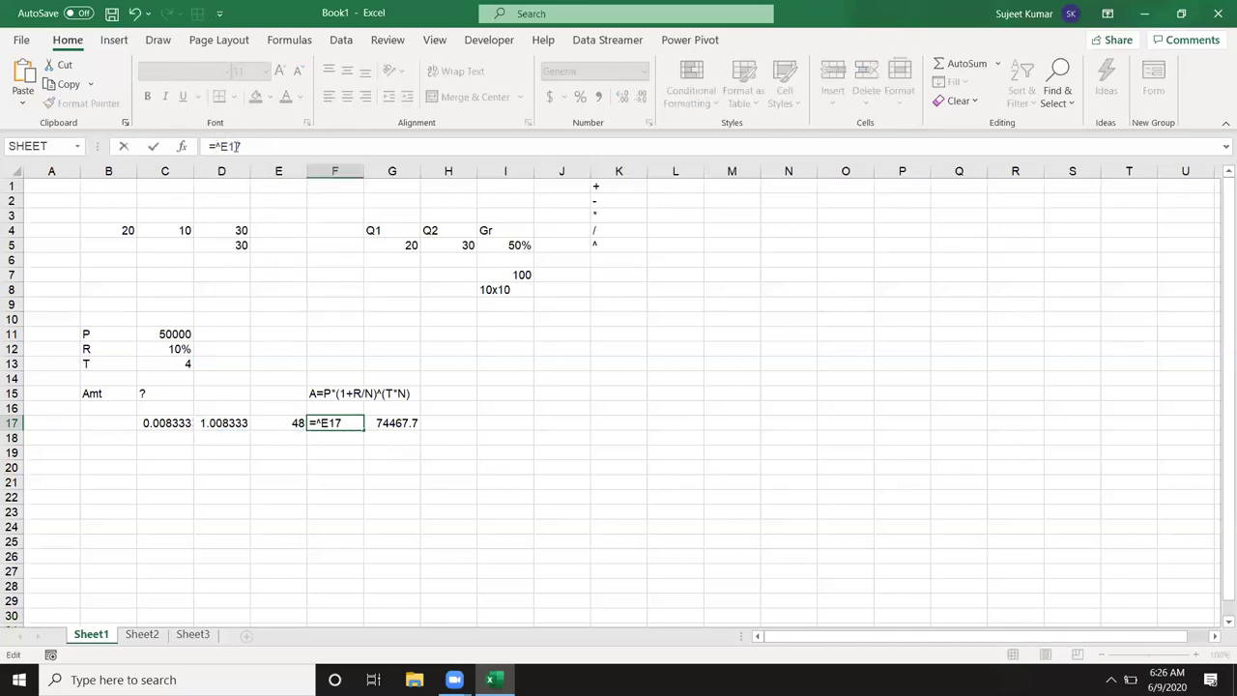
type("(1+C12/12)")
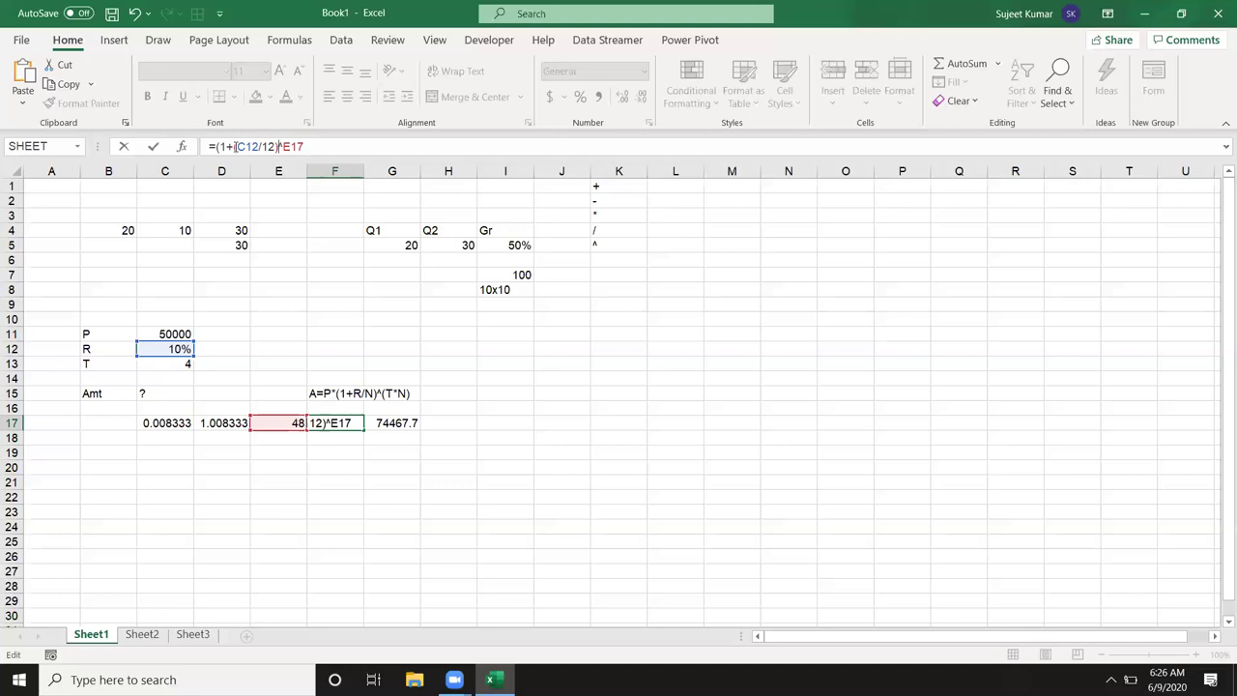
type(")")
key("ctrl+Return")
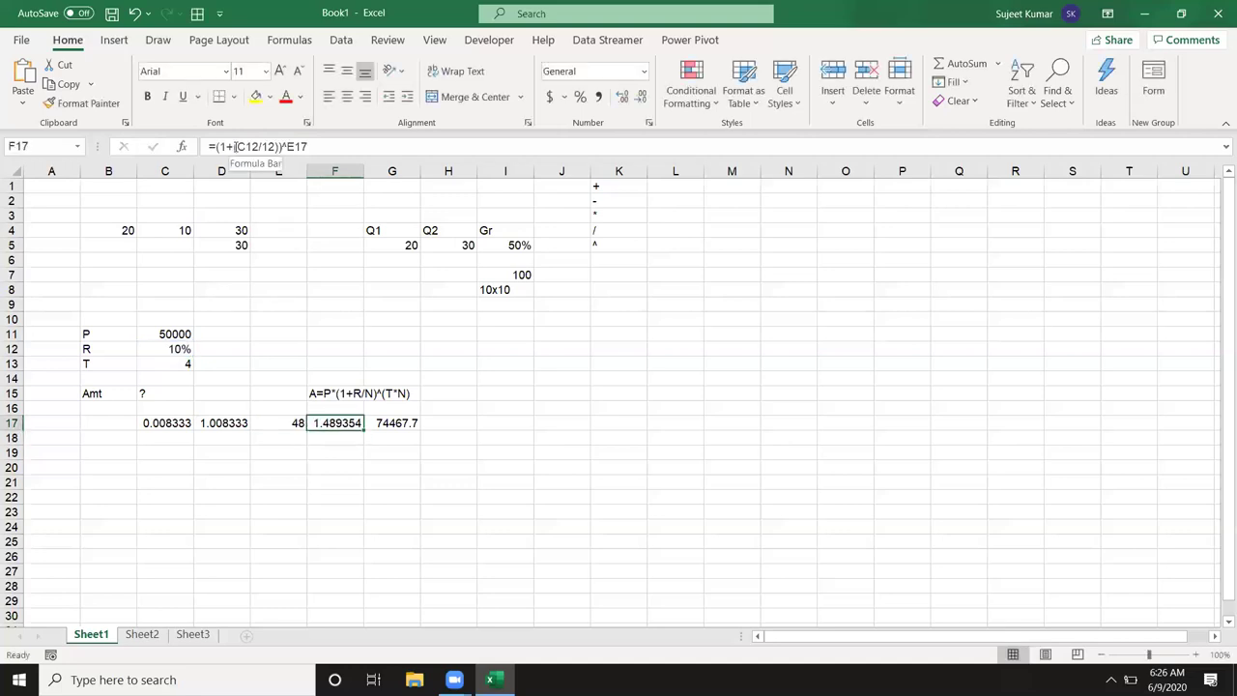
Step: Start editing E17's C13*12 formula, then cancel so E17 keeps 48
key("Left")
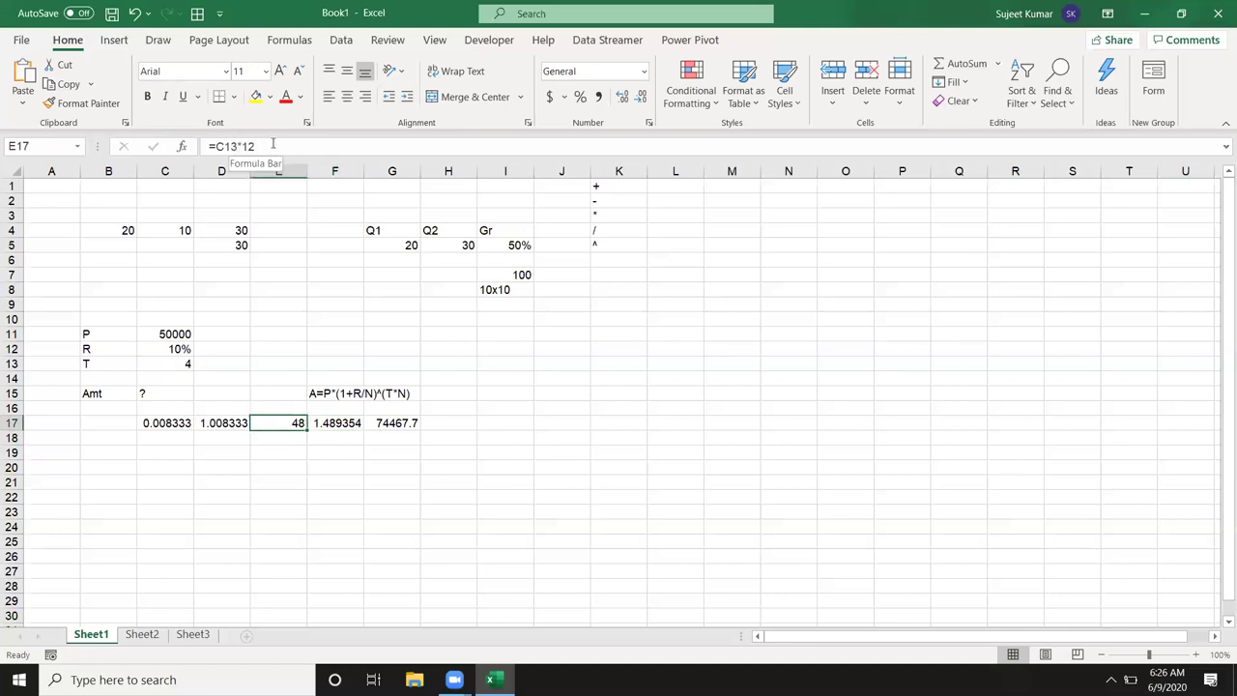
left_click(261, 147)
key("shift+Left")
key("shift+Left")
key("shift+Left")
key("shift+Left")
key("shift+Left")
key("shift+Left")
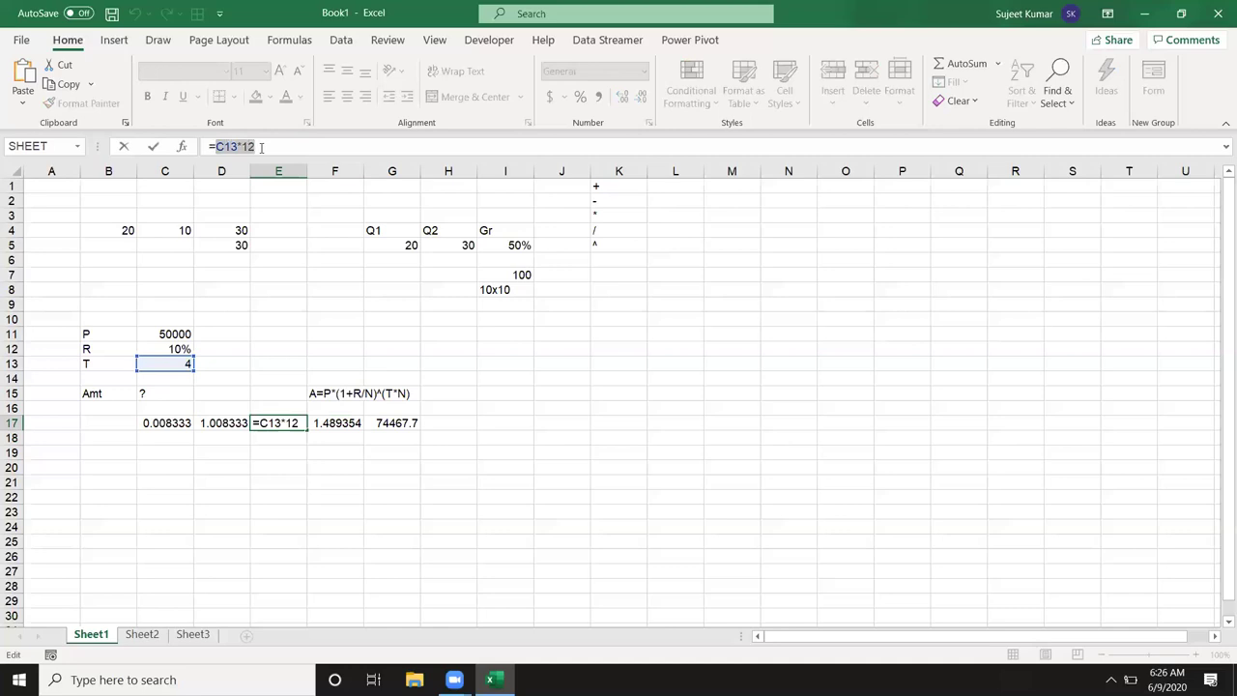
key("BackSpace")
key("Escape")
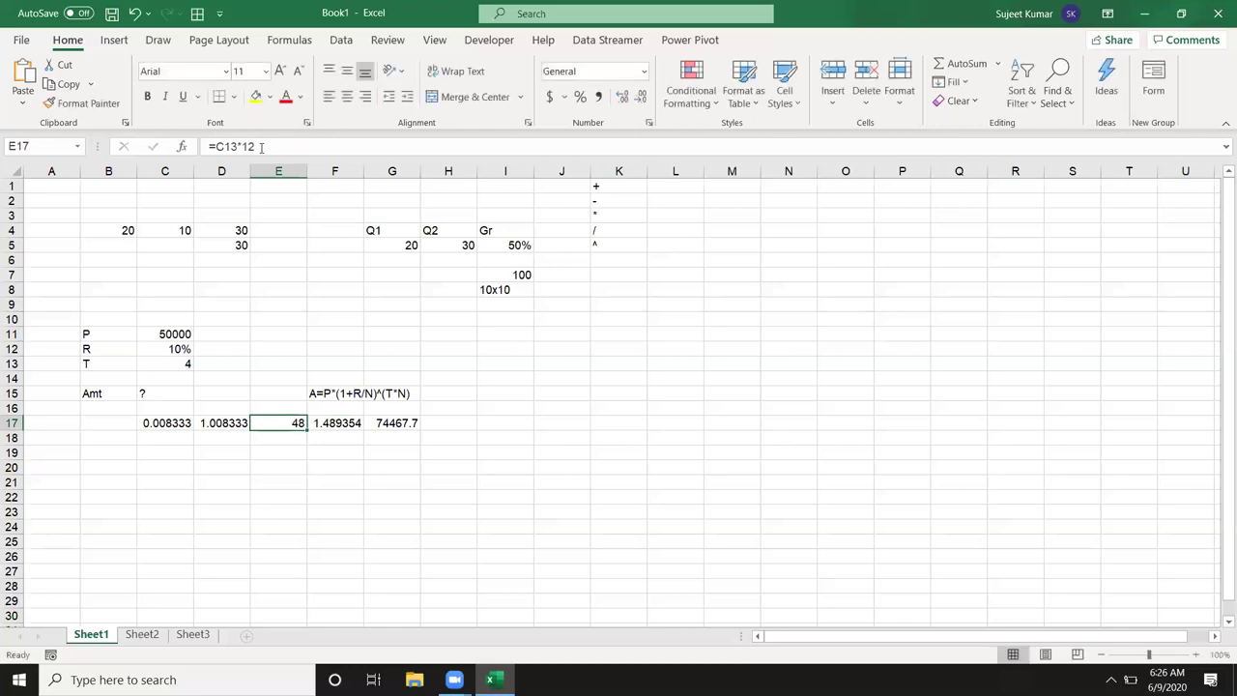
key("Right")
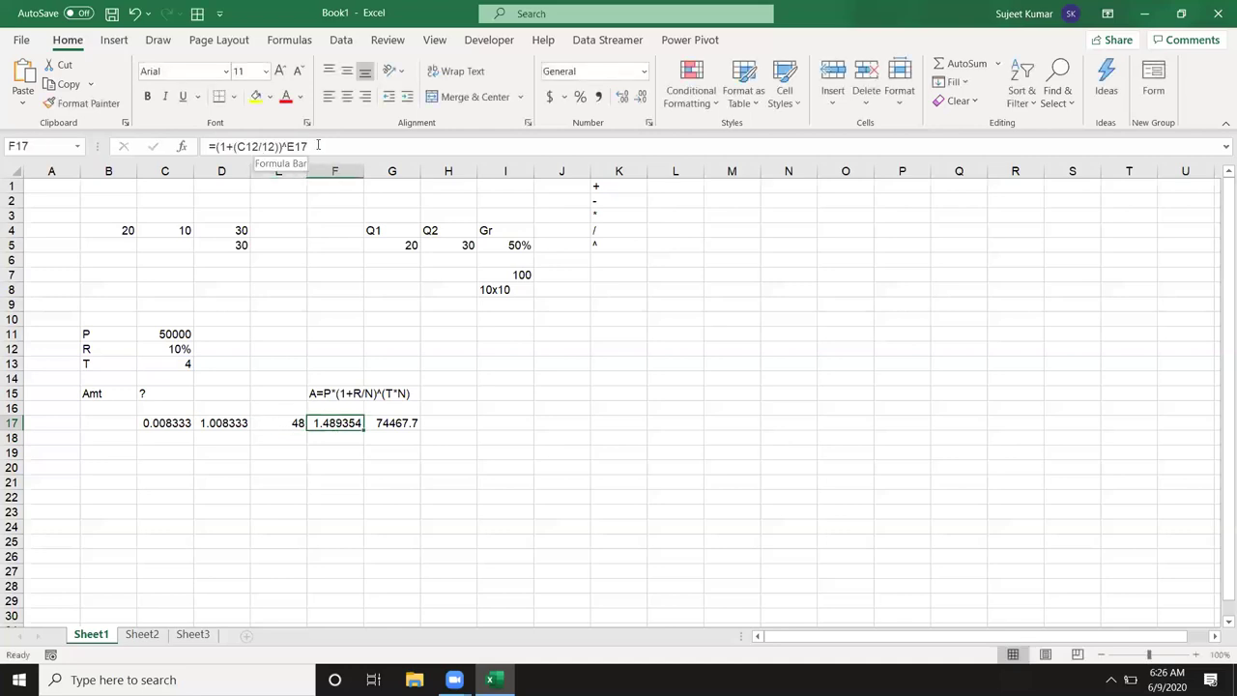
Step: Replace the E17 exponent in F17 with (C13*12), still giving 1.489354
left_click(318, 145)
key("BackSpace")
key("BackSpace")
key("BackSpace")
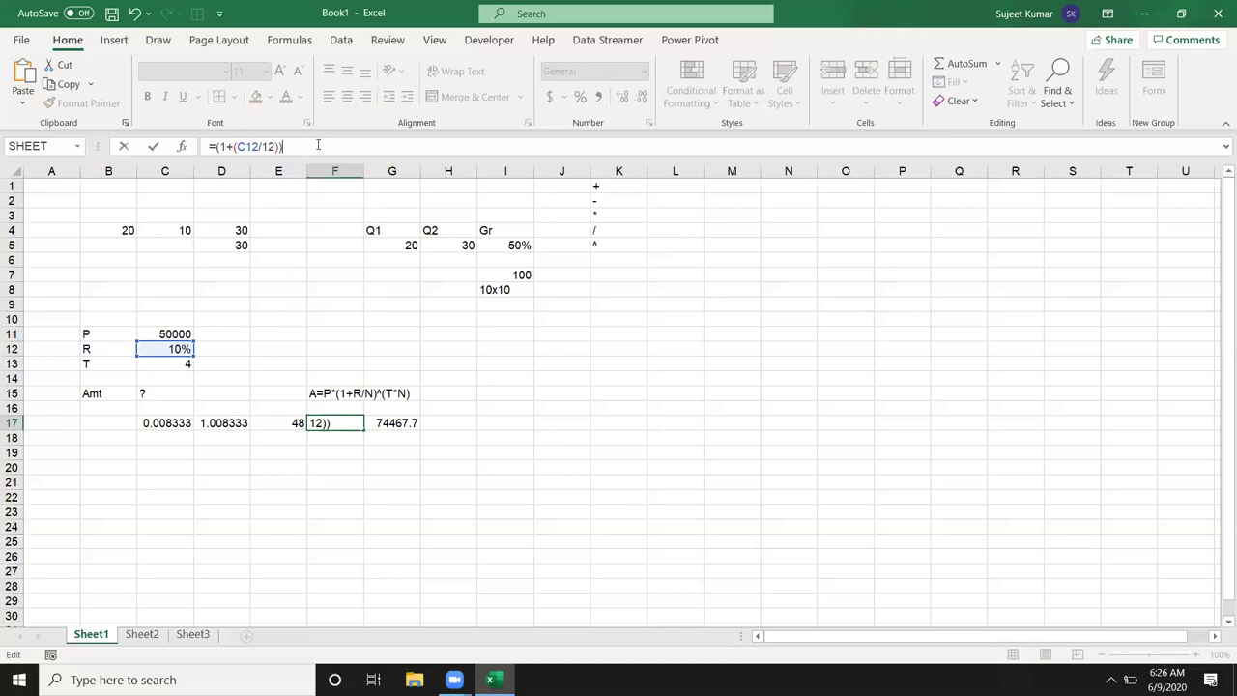
type("^")
type("(C13*12")
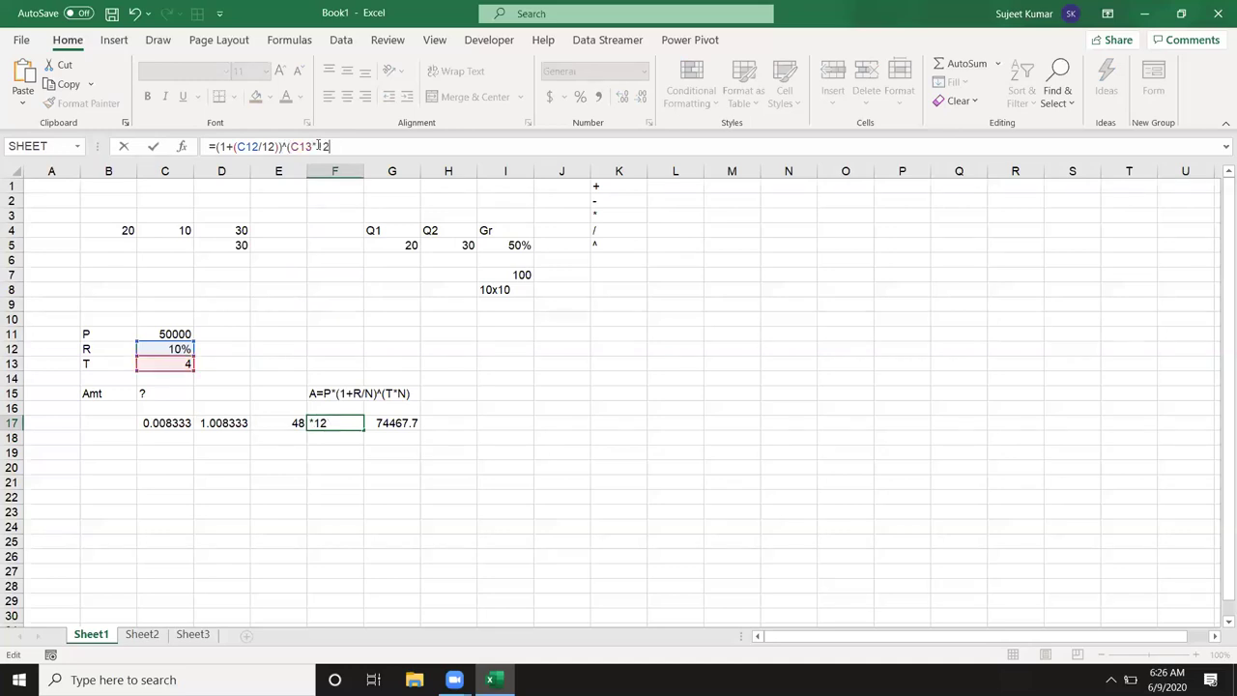
type(")")
key("Return")
Step: Review F17's formula =(1+(C12/12))^(C13*12) without changing it
key("Up")
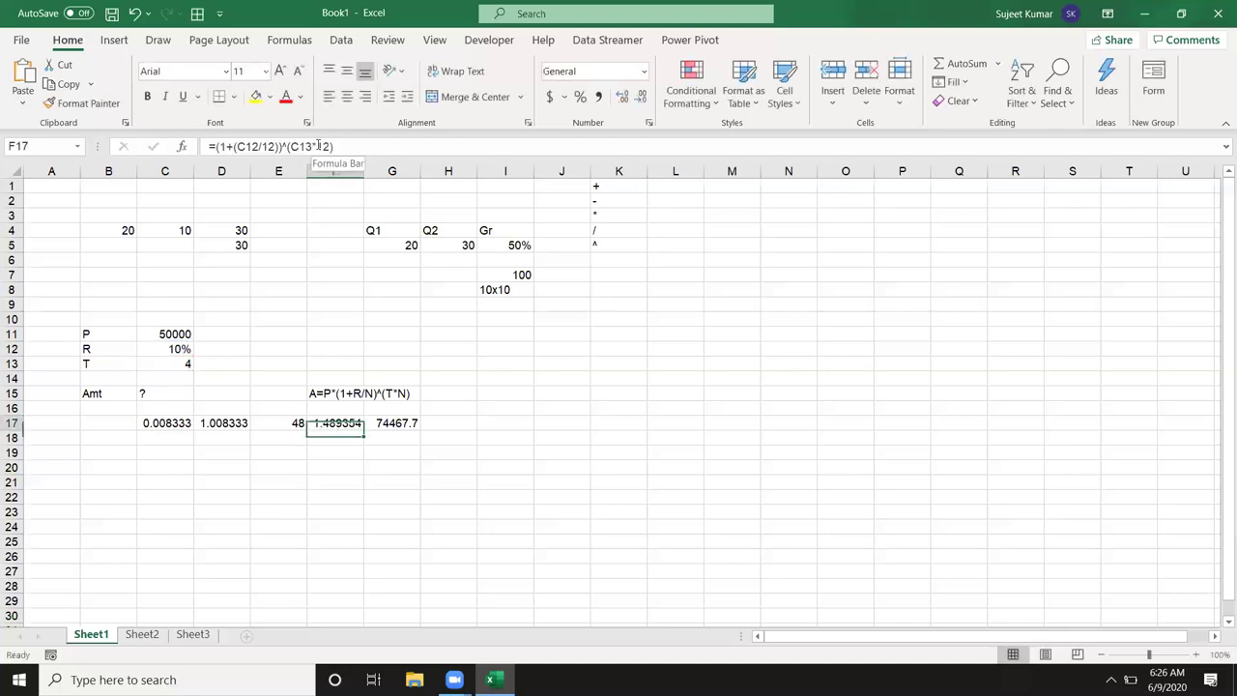
left_click_drag(290, 354, 221, 260)
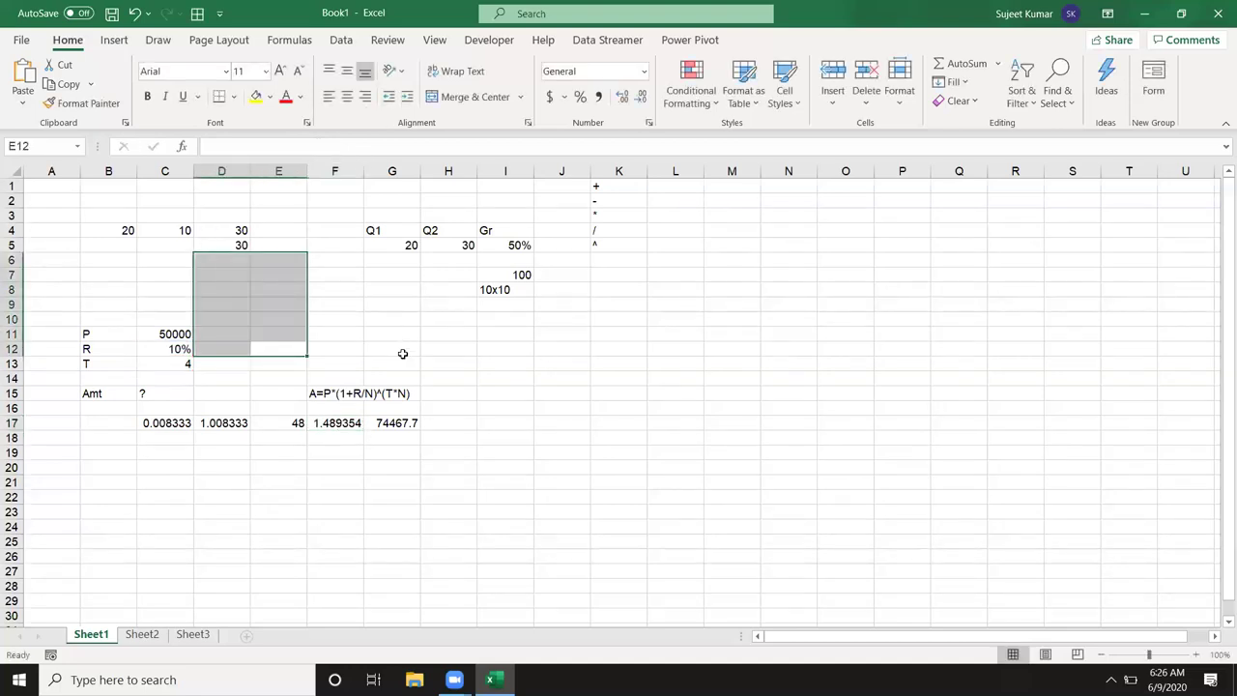
left_click(339, 423)
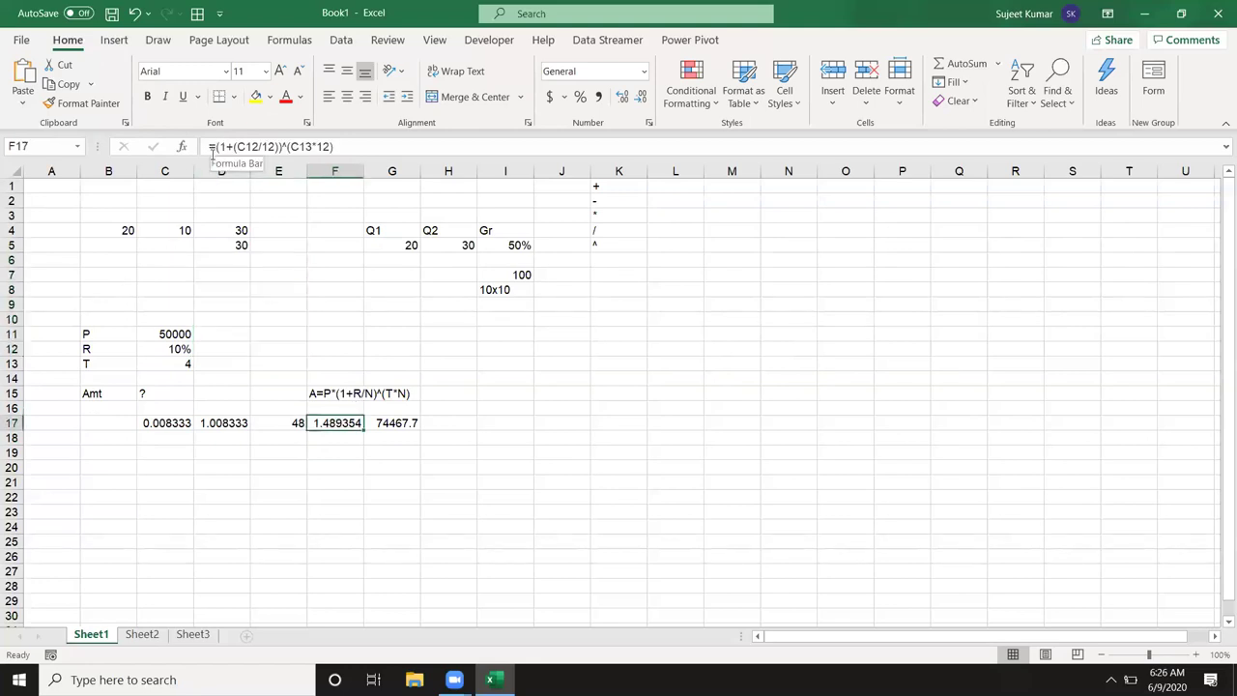
left_click_drag(215, 146, 371, 145)
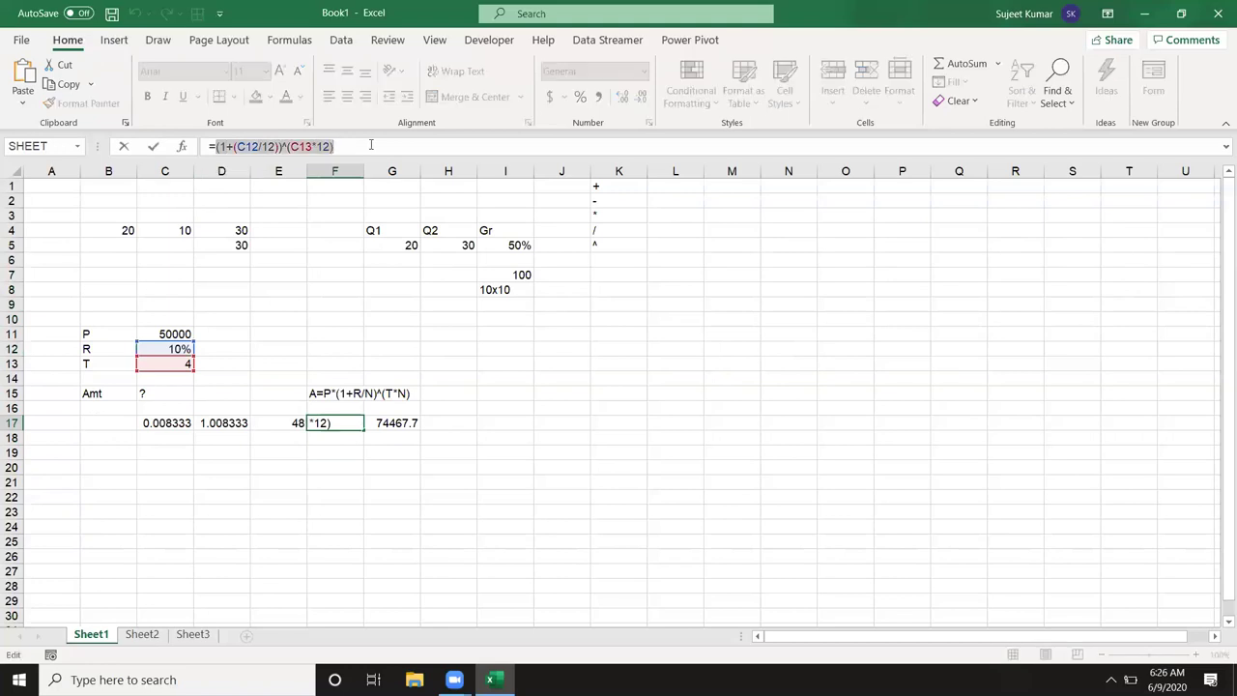
key("Escape")
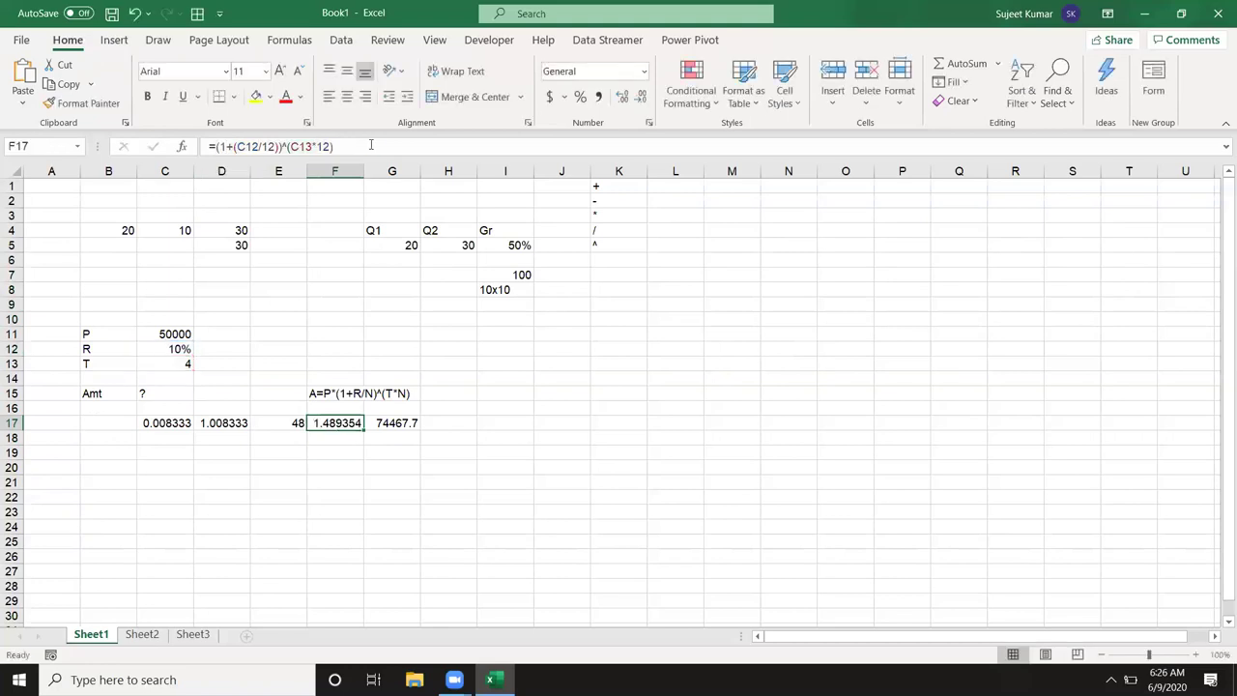
key("Right")
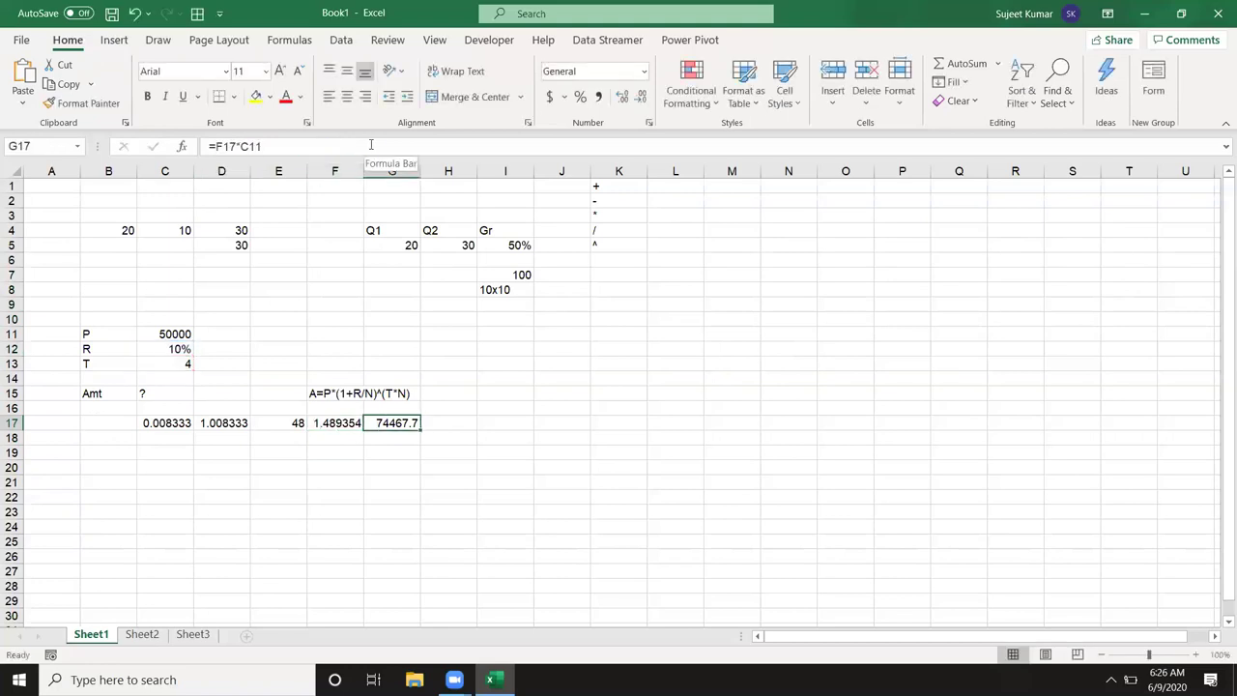
Step: Change G17 to =((1+(C12/12))^(C13*12))*C11, still showing 74467.7
left_click(340, 140)
key("Left")
key("Left")
key("BackSpace")
key("BackSpace")
key("BackSpace")
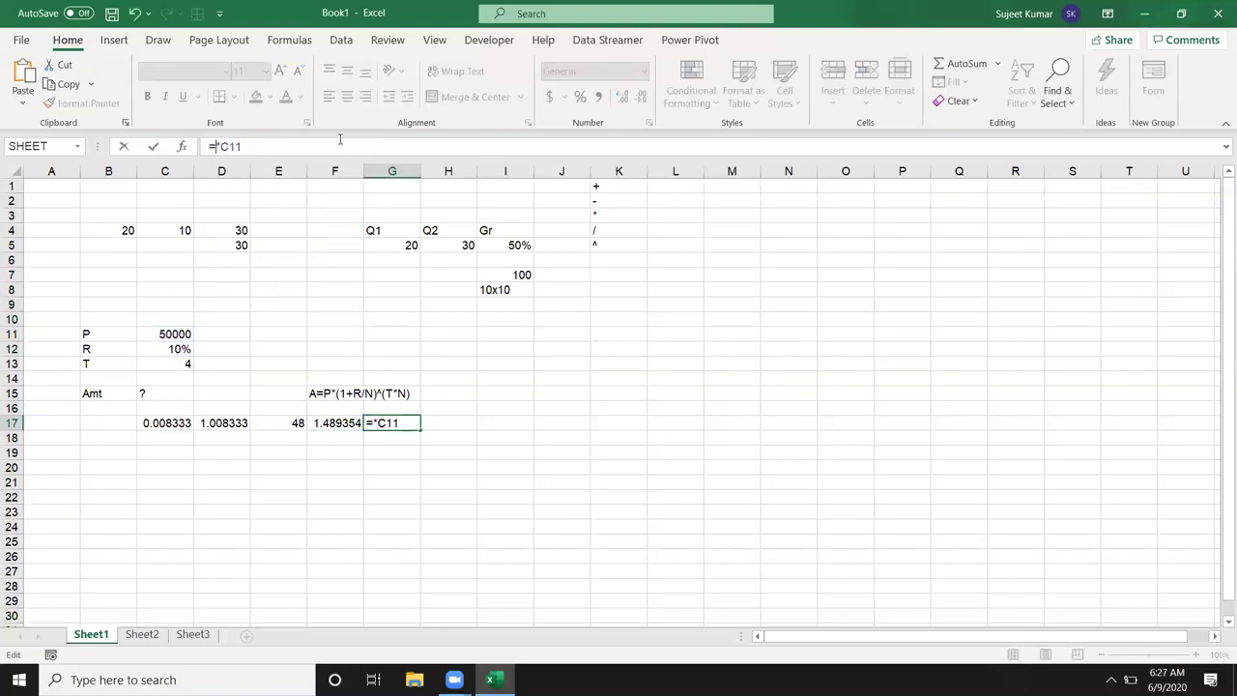
type("()")
key("Left")
type("(1+(C12/12))^(C13*12)")
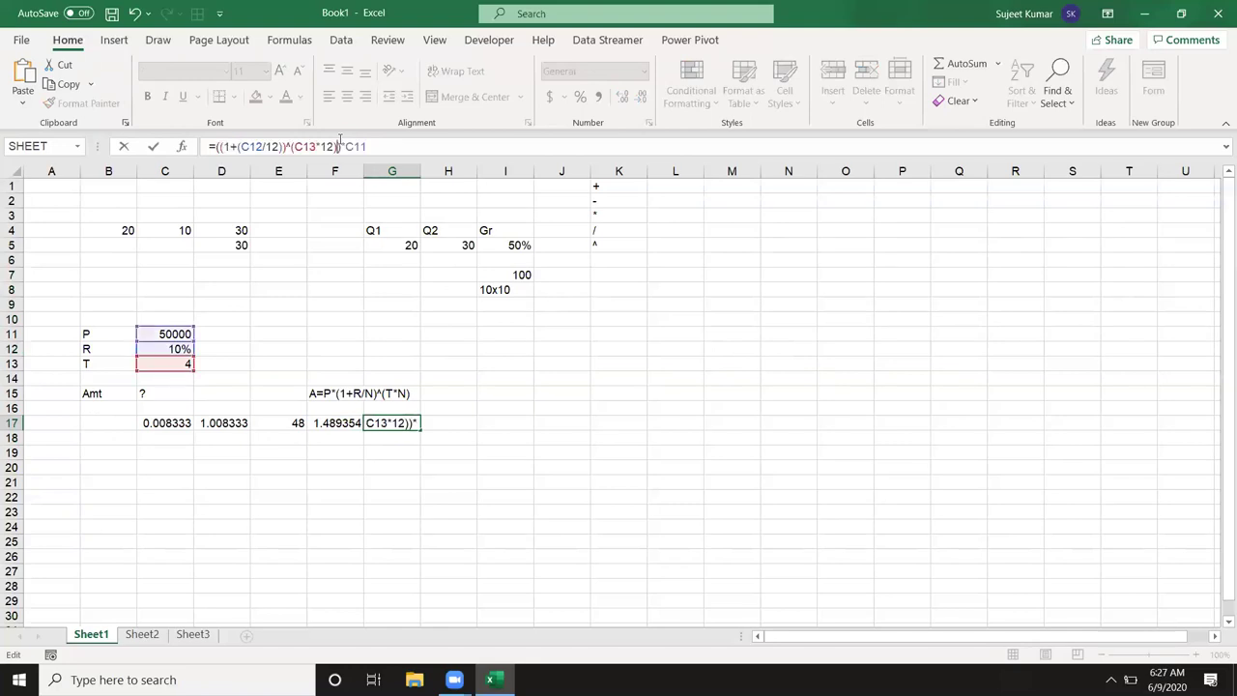
key("Return")
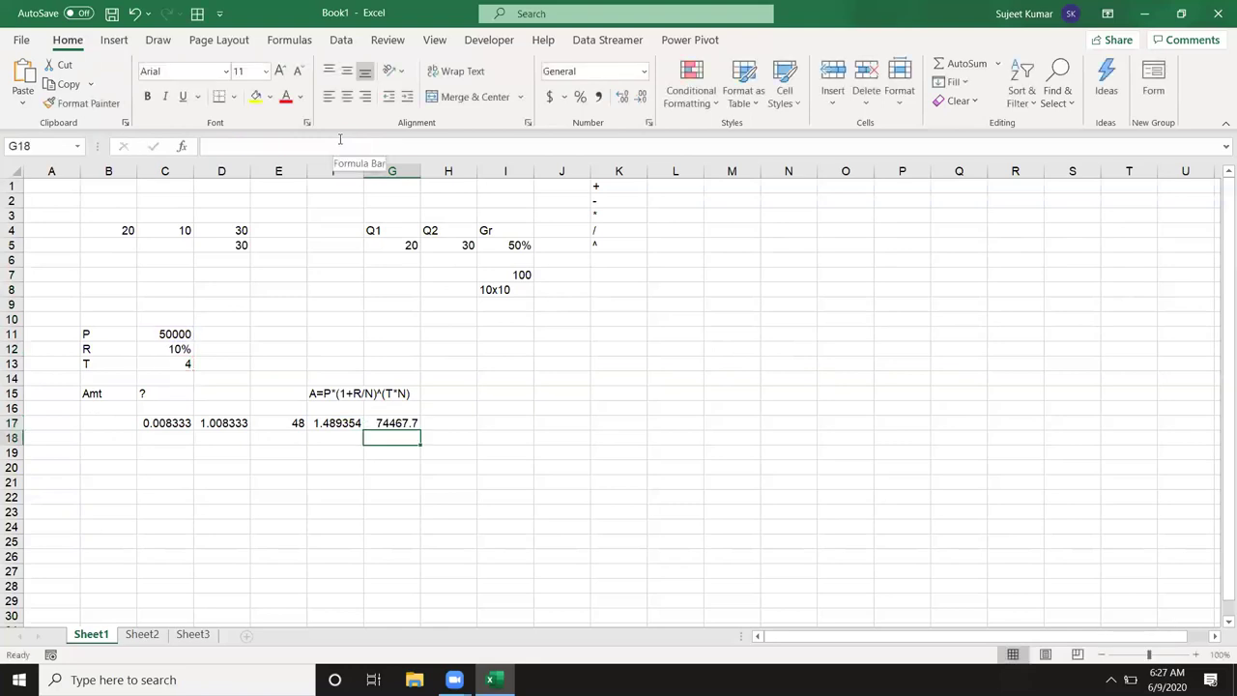
Step: Move the nested formula from G17 into the Amt cell C15 and review it
key("Up")
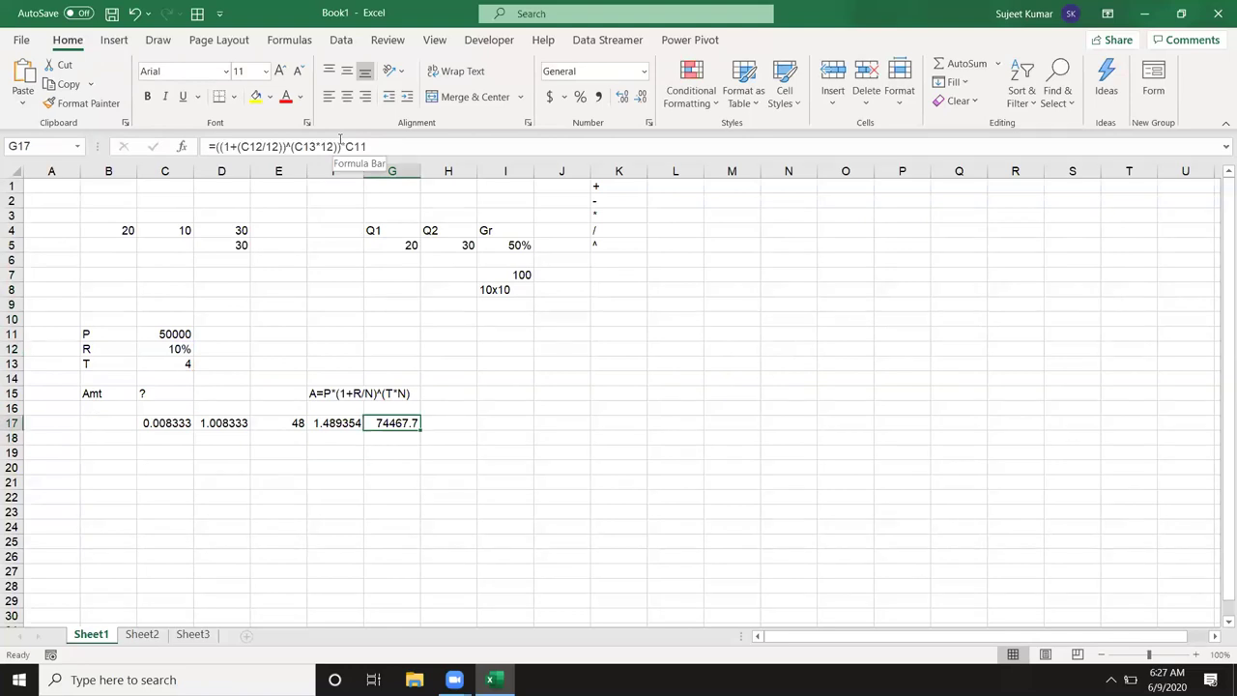
key("ctrl+c")
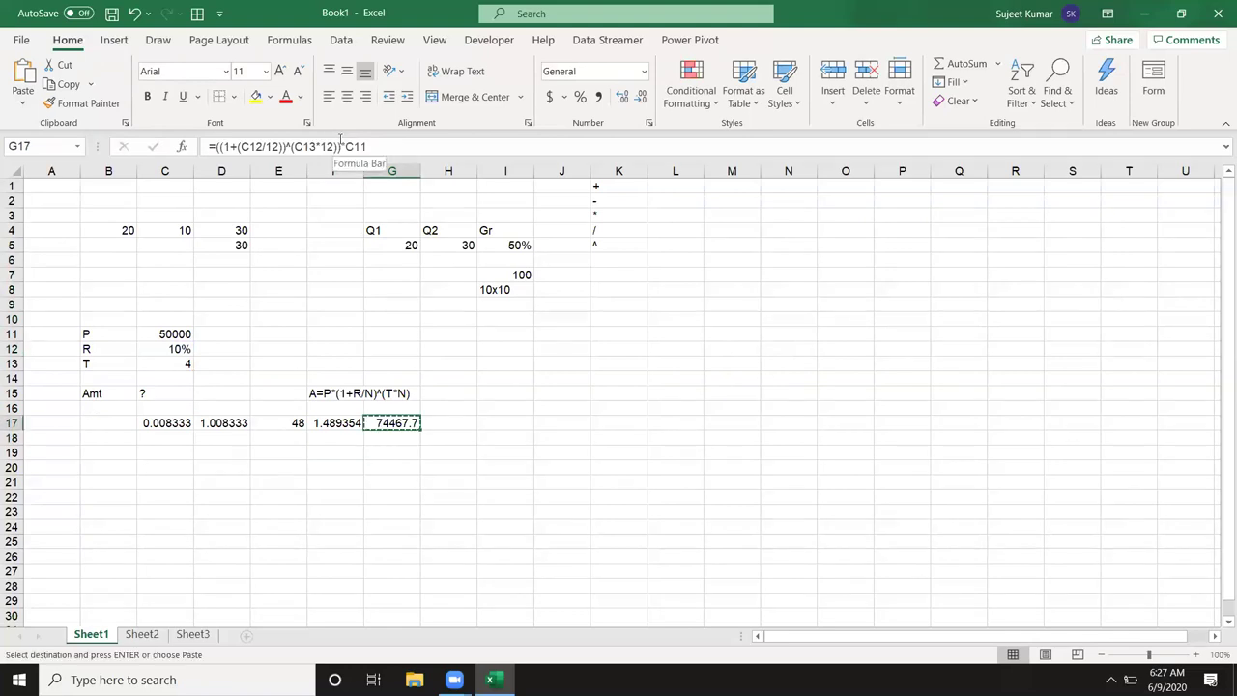
key("Left")
key("Left")
key("Left")
key("Left")
key("Up")
key("Up")
key("ctrl+v")
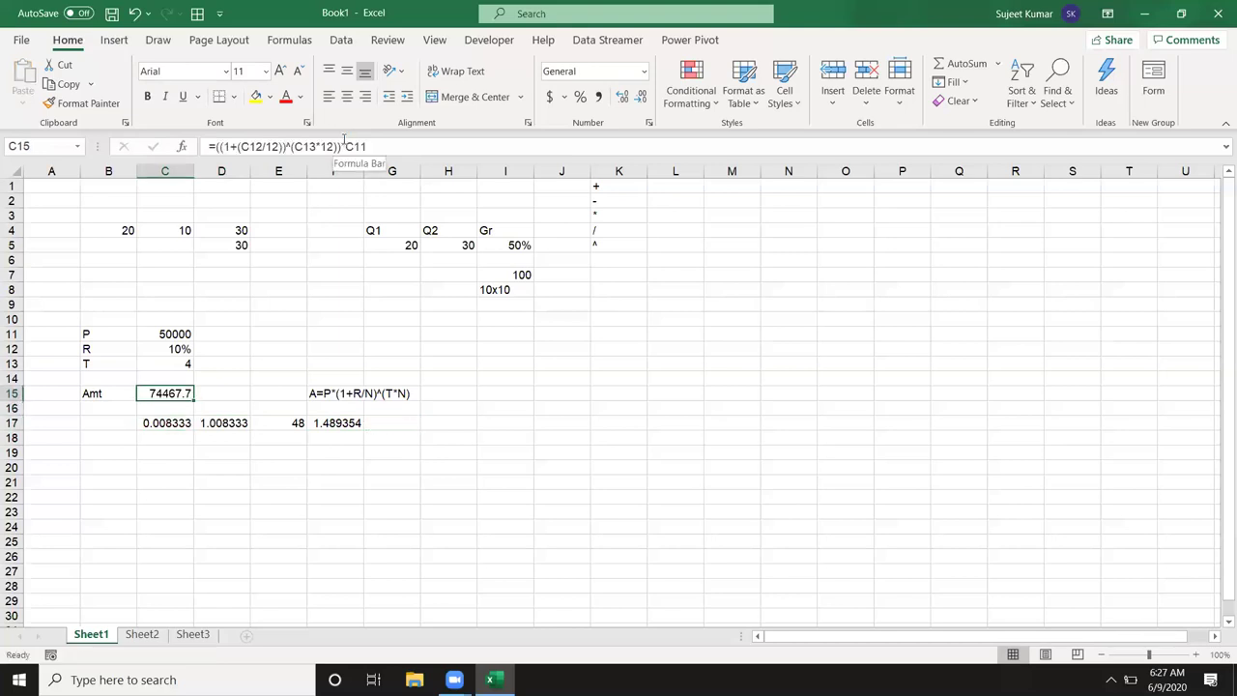
left_click(344, 142)
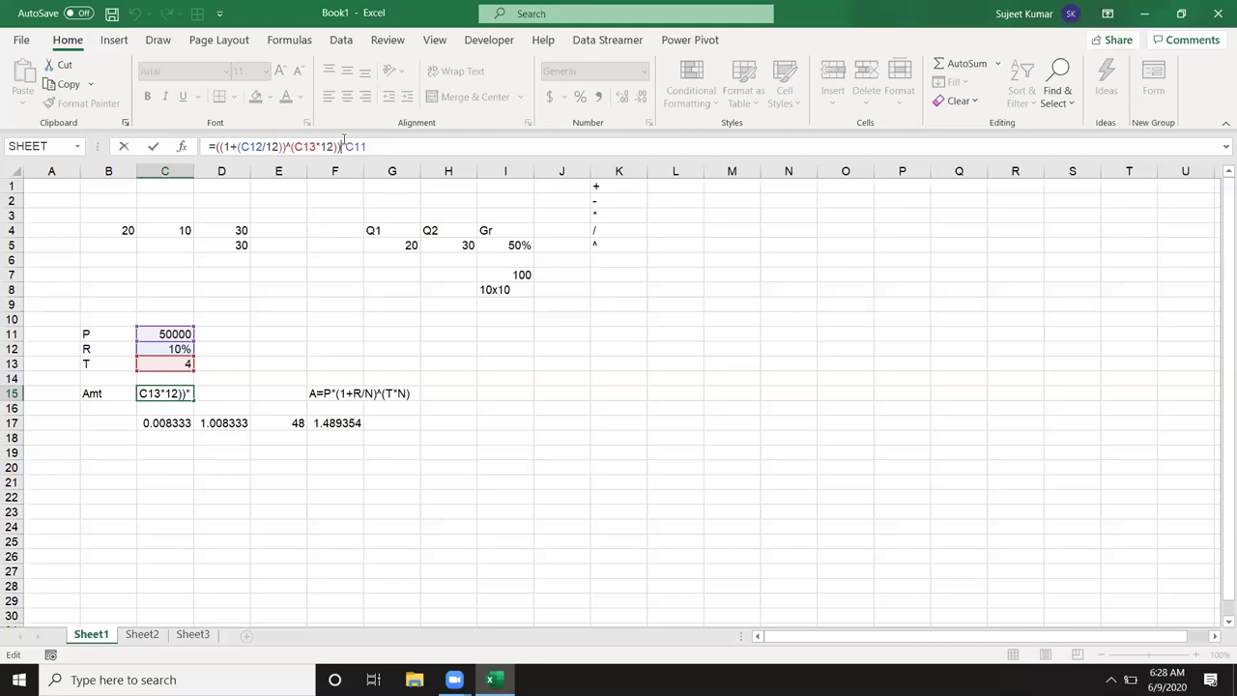
key("Return")
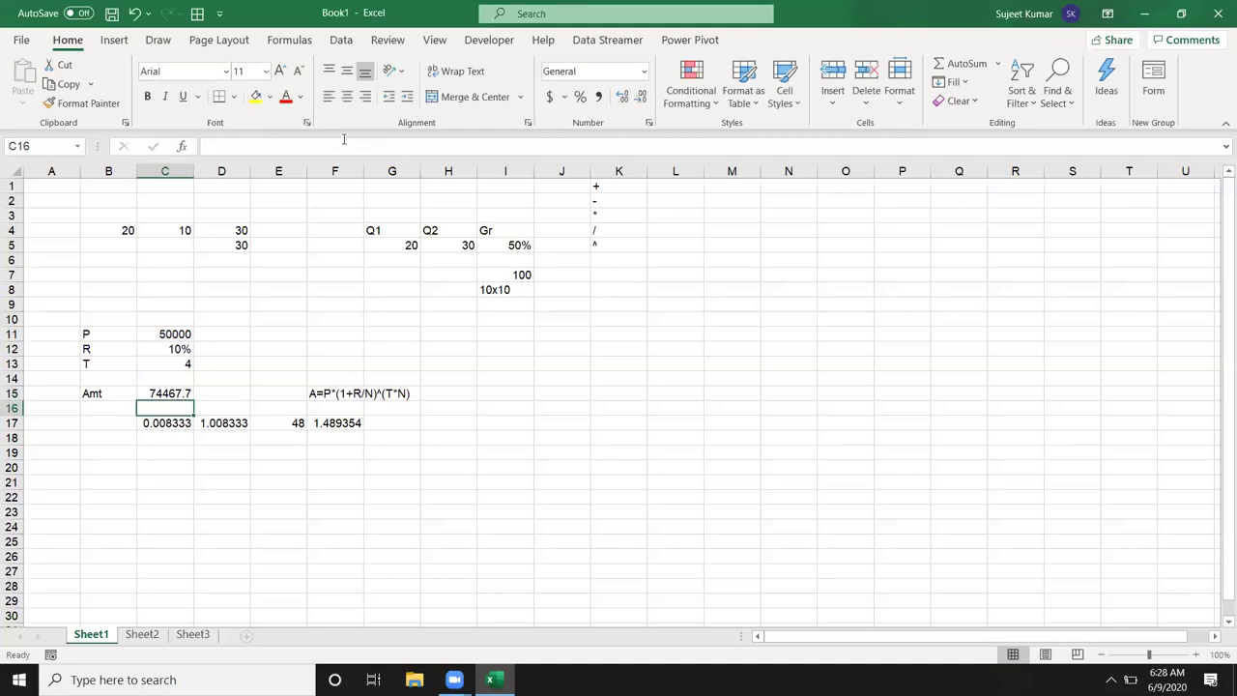